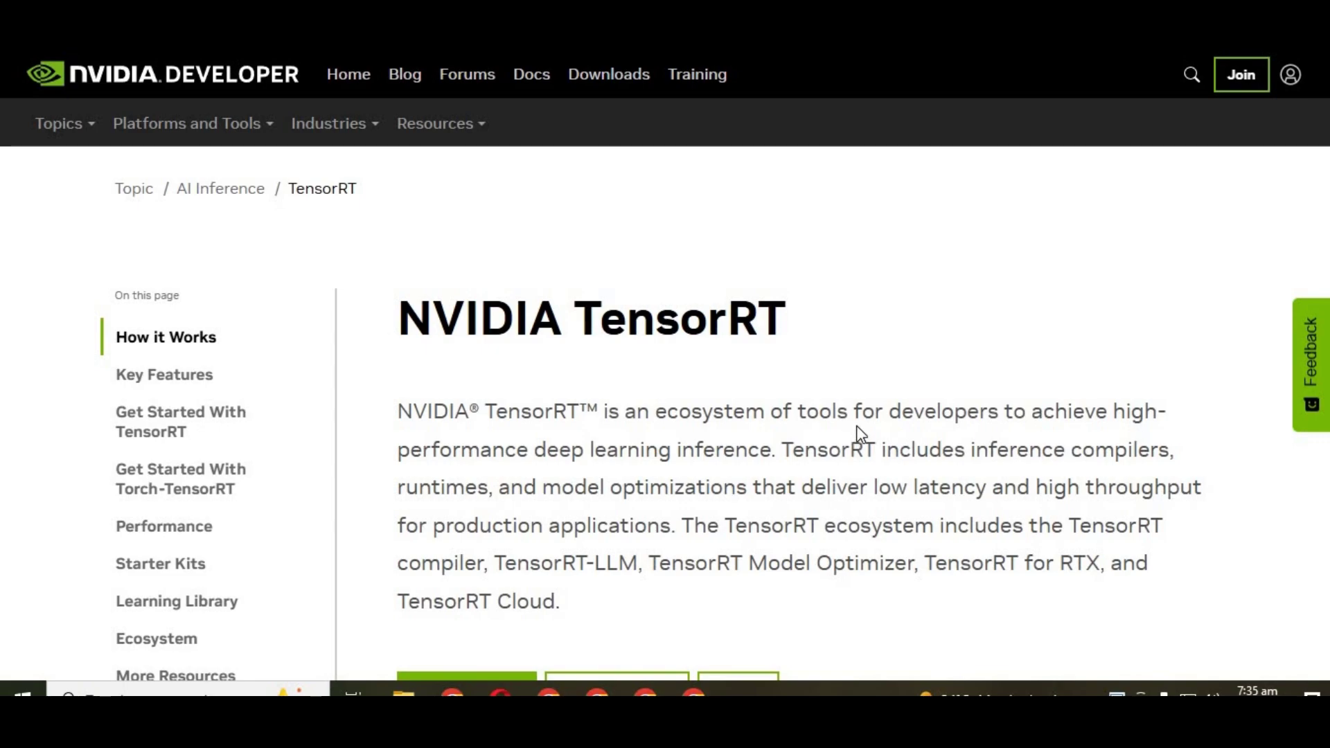
Step: Scroll up and down through the TensorRT page on the NVIDIA Developer site
scroll(858, 427, down, 8)
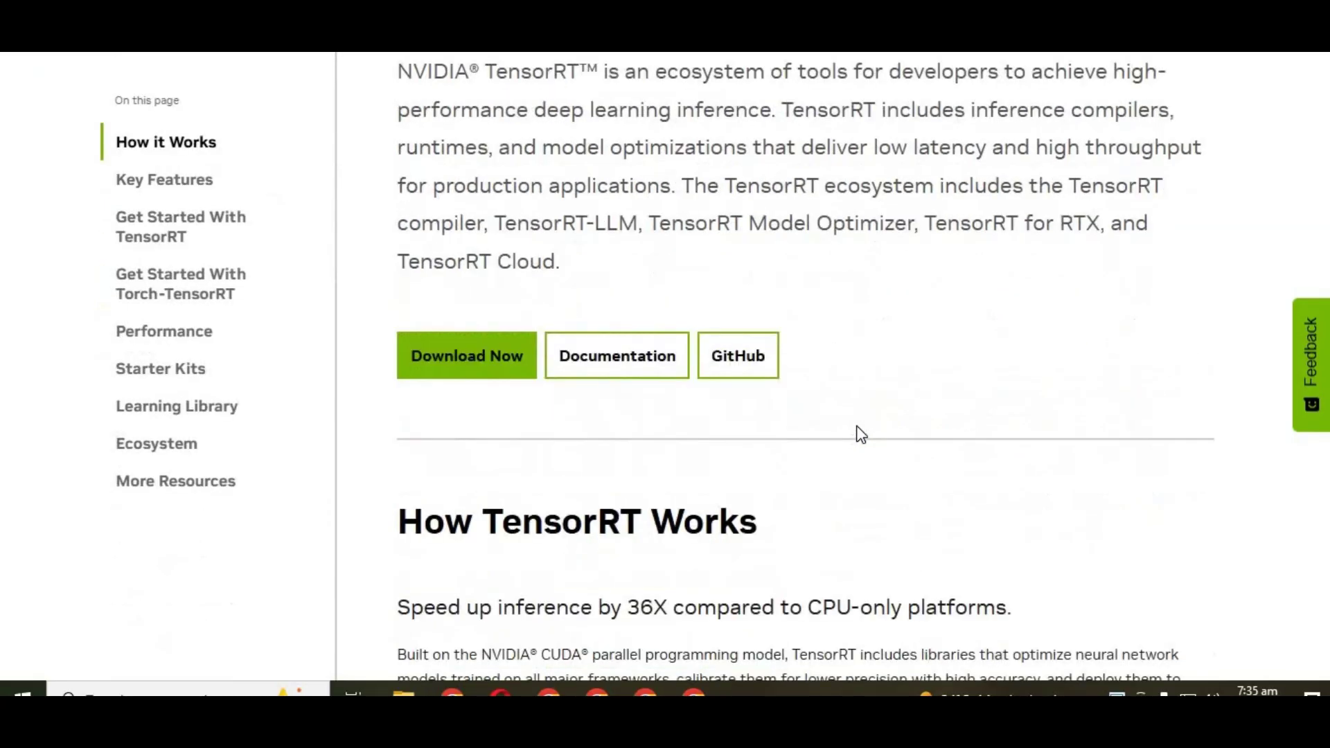
scroll(857, 425, down, 7)
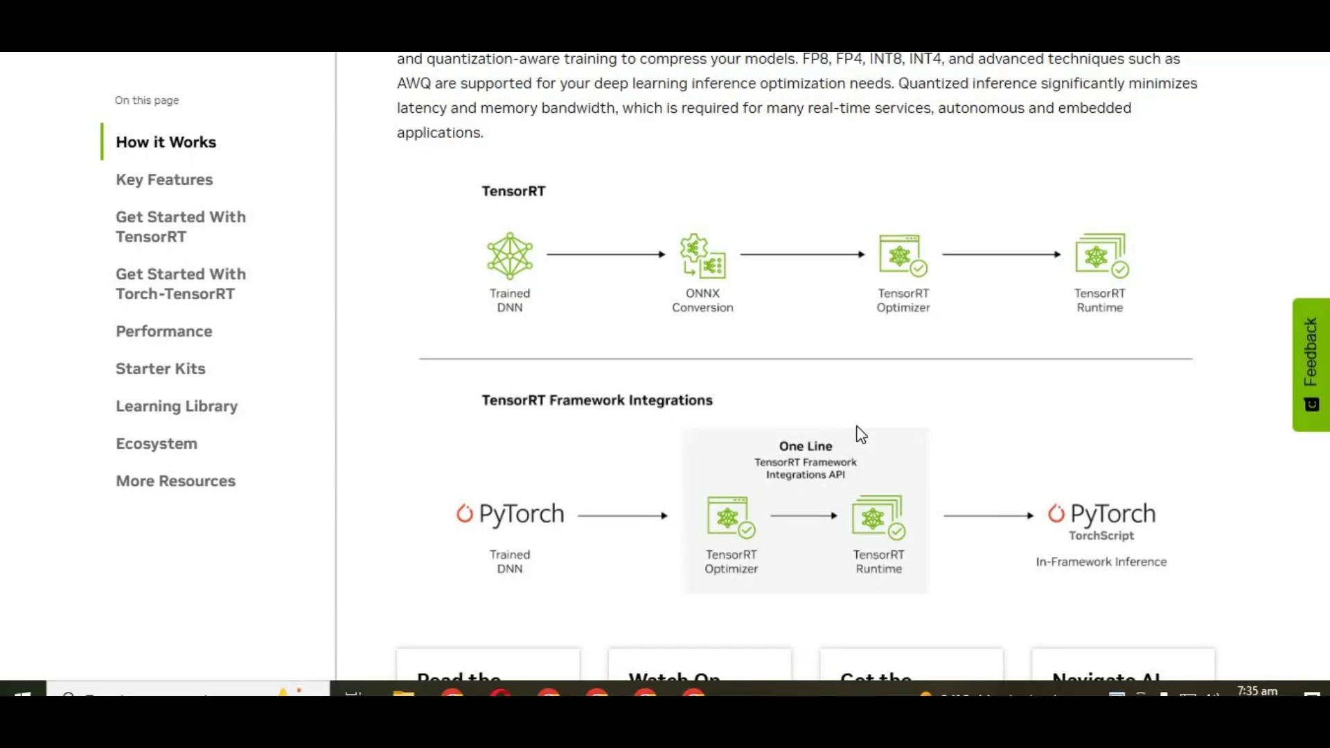
scroll(861, 434, down, 3)
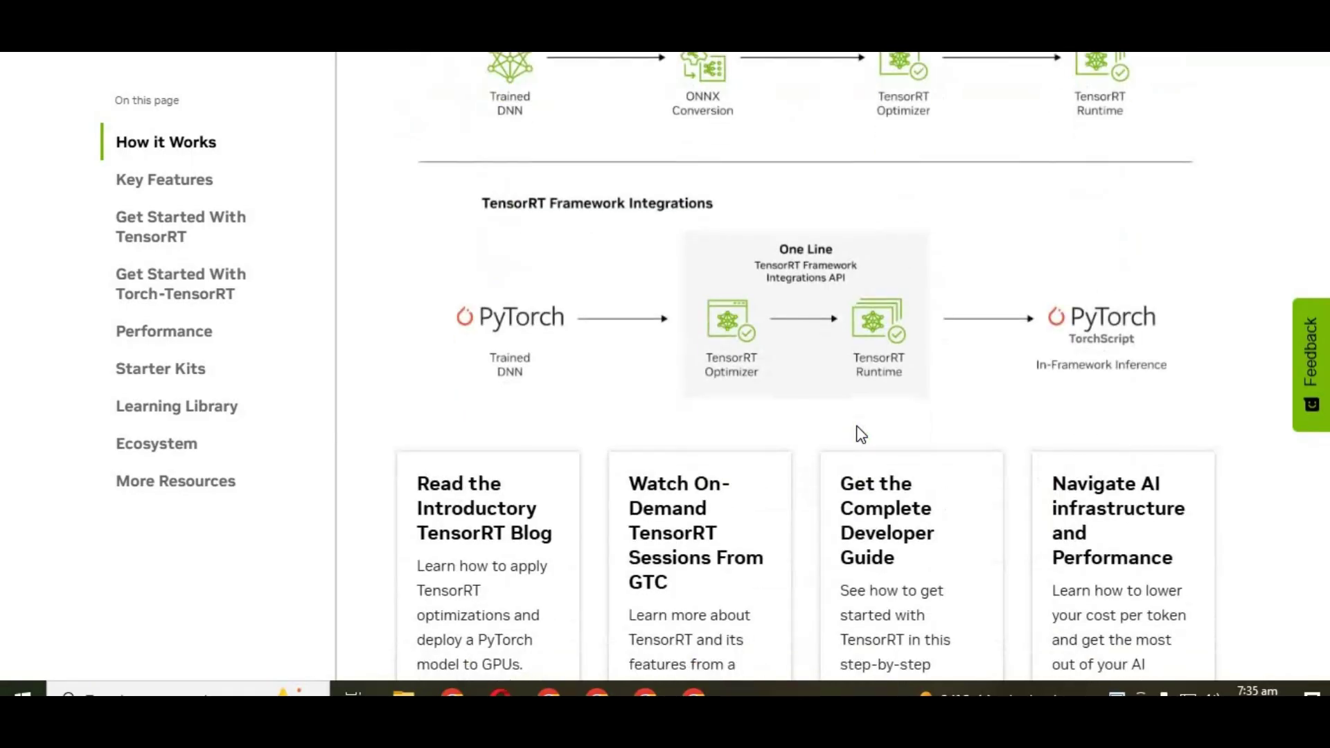
scroll(861, 435, down, 2)
scroll(862, 434, down, 3)
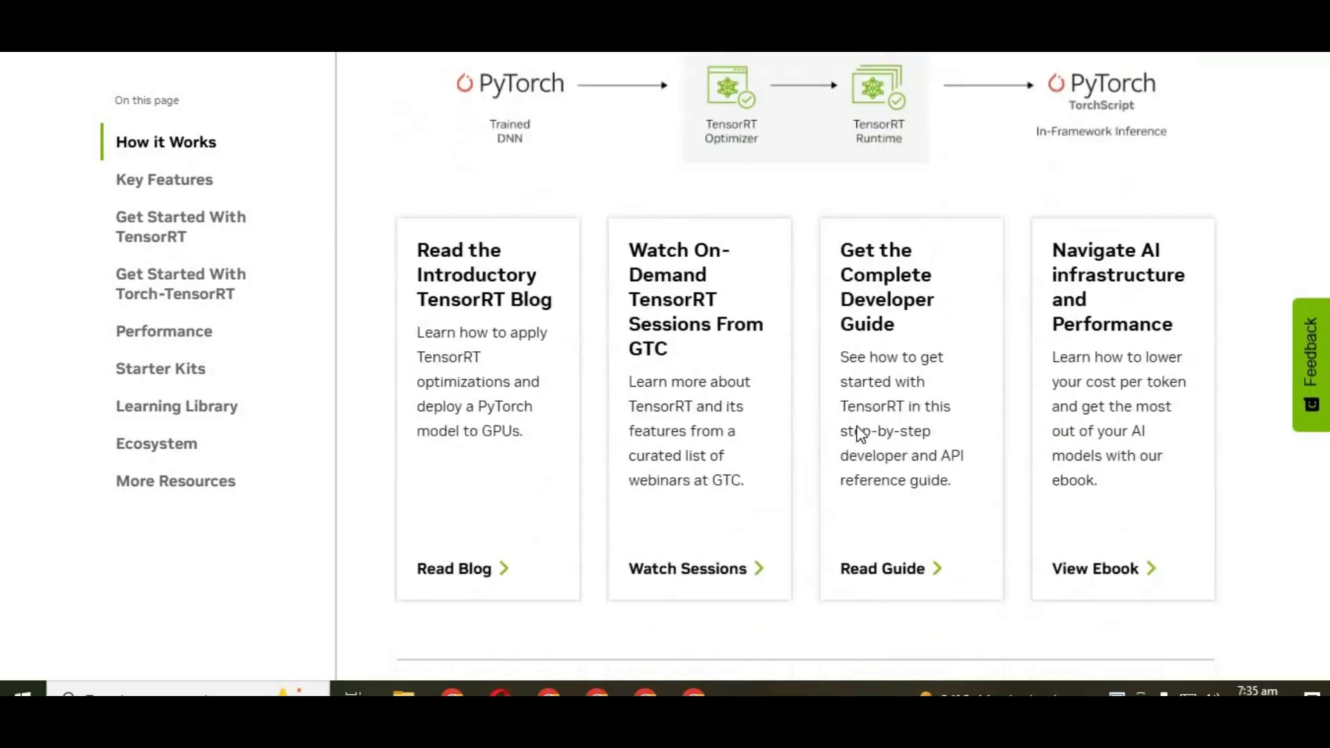
scroll(861, 435, down, 5)
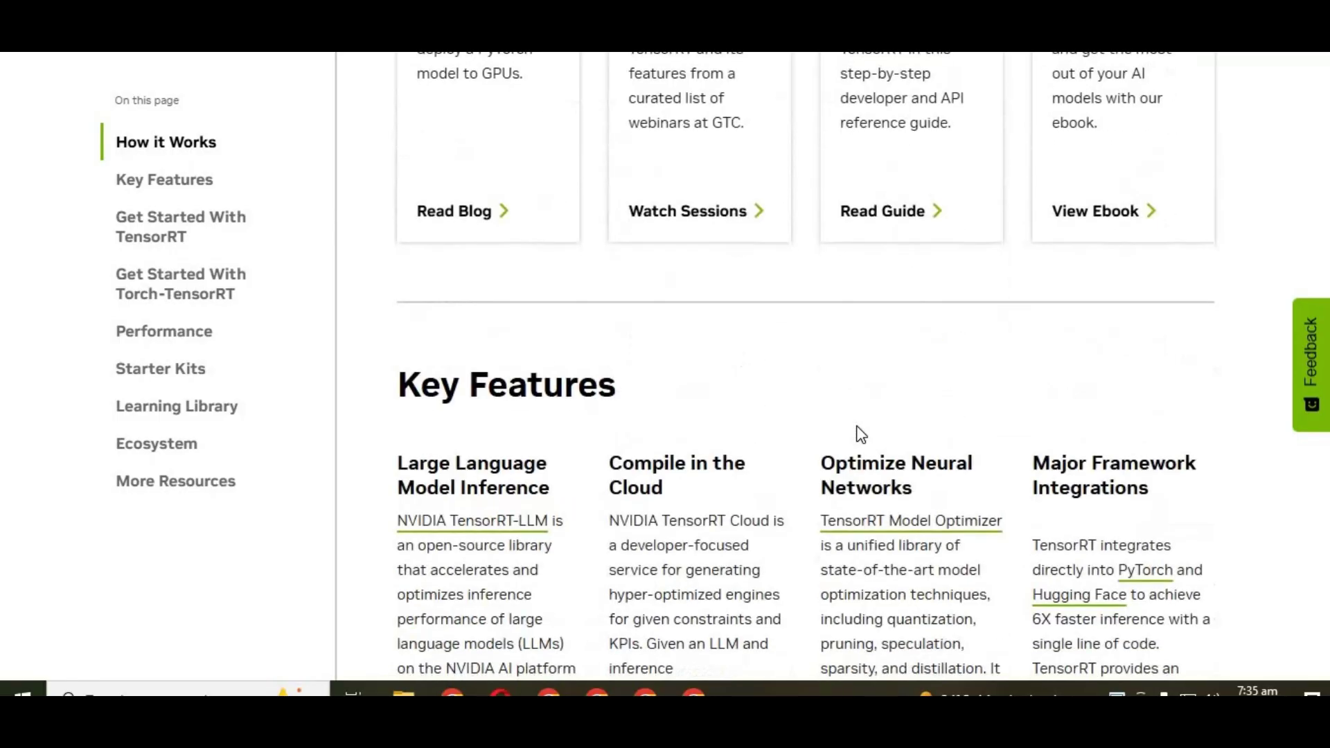
scroll(861, 434, down, 5)
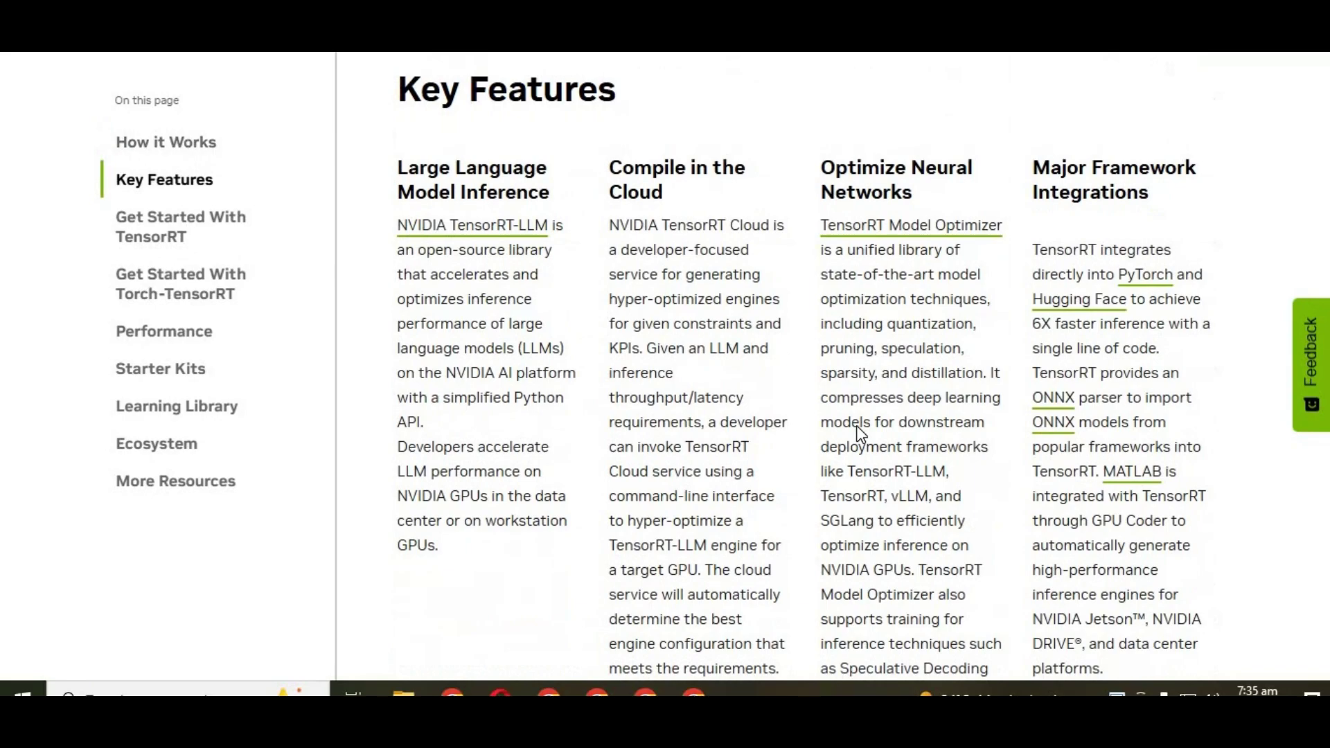
scroll(857, 425, down, 12)
scroll(861, 435, down, 7)
scroll(861, 434, down, 5)
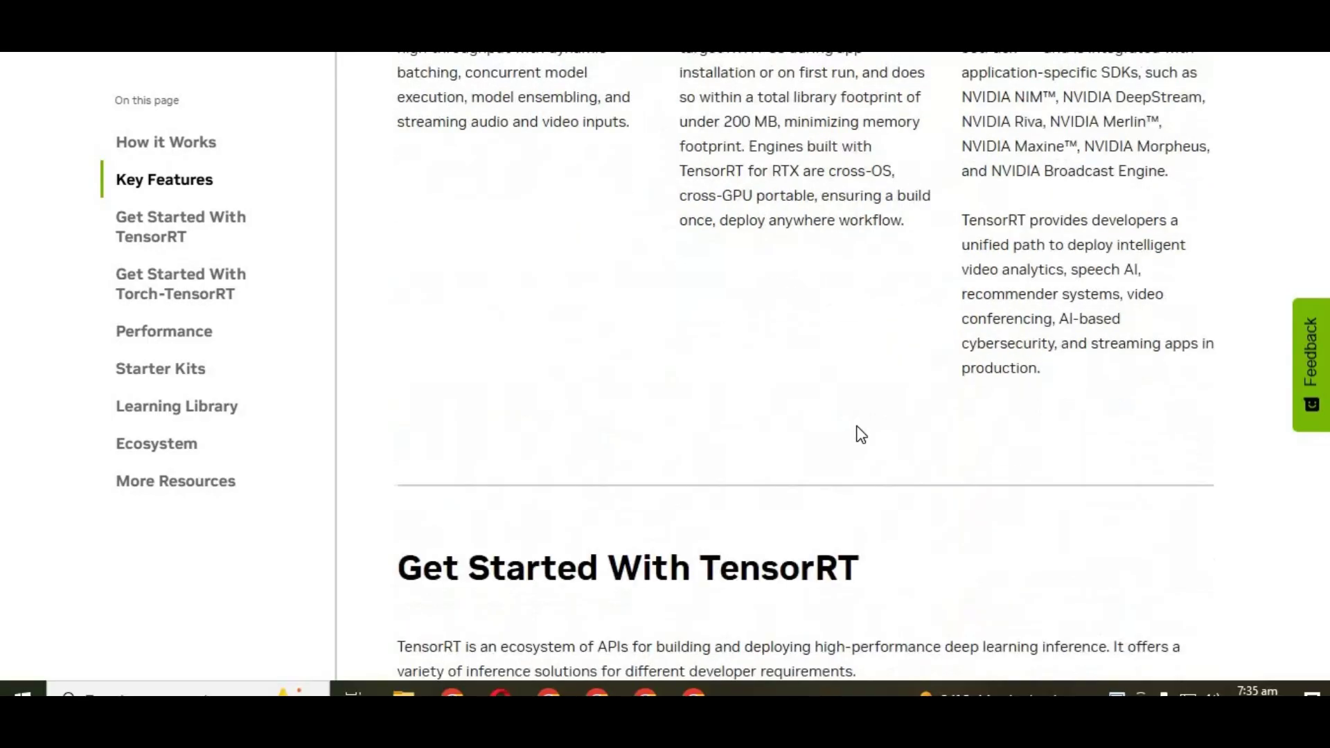
scroll(861, 435, up, 2)
scroll(861, 435, up, 15)
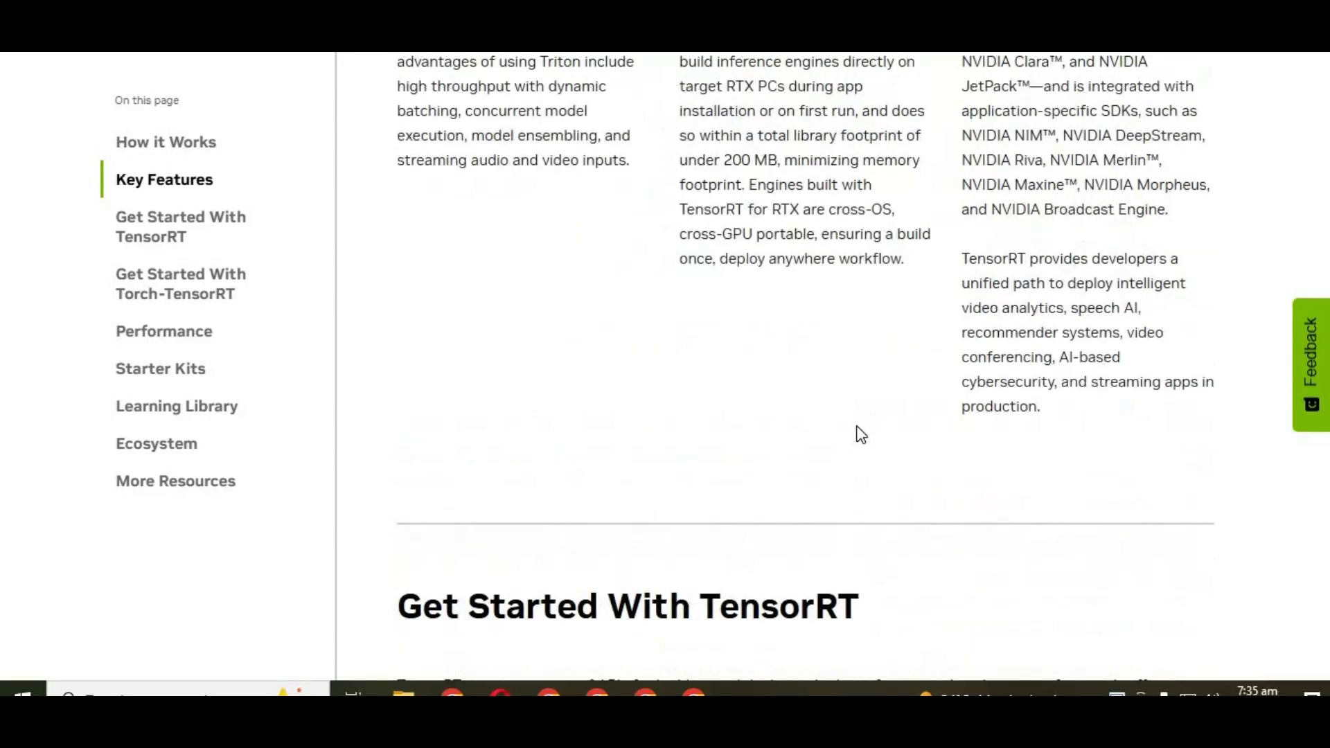
scroll(862, 435, up, 12)
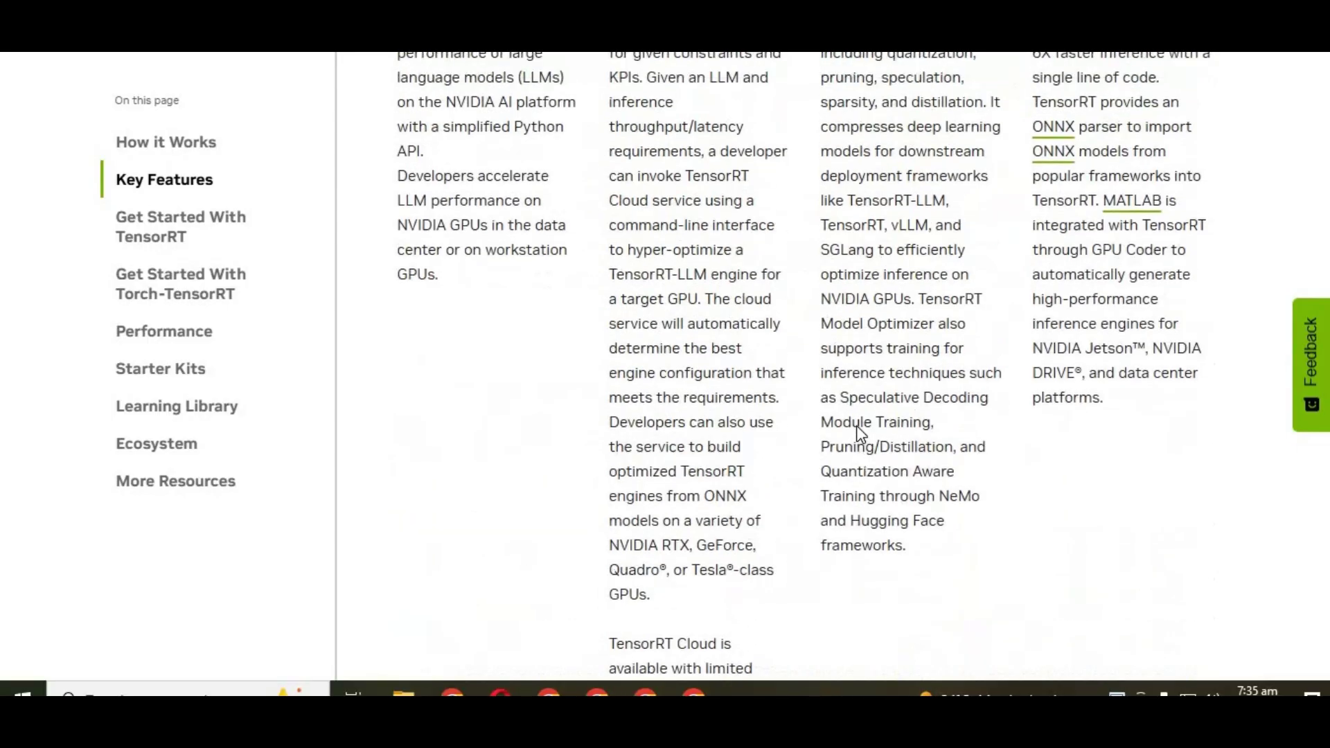
scroll(862, 434, up, 10)
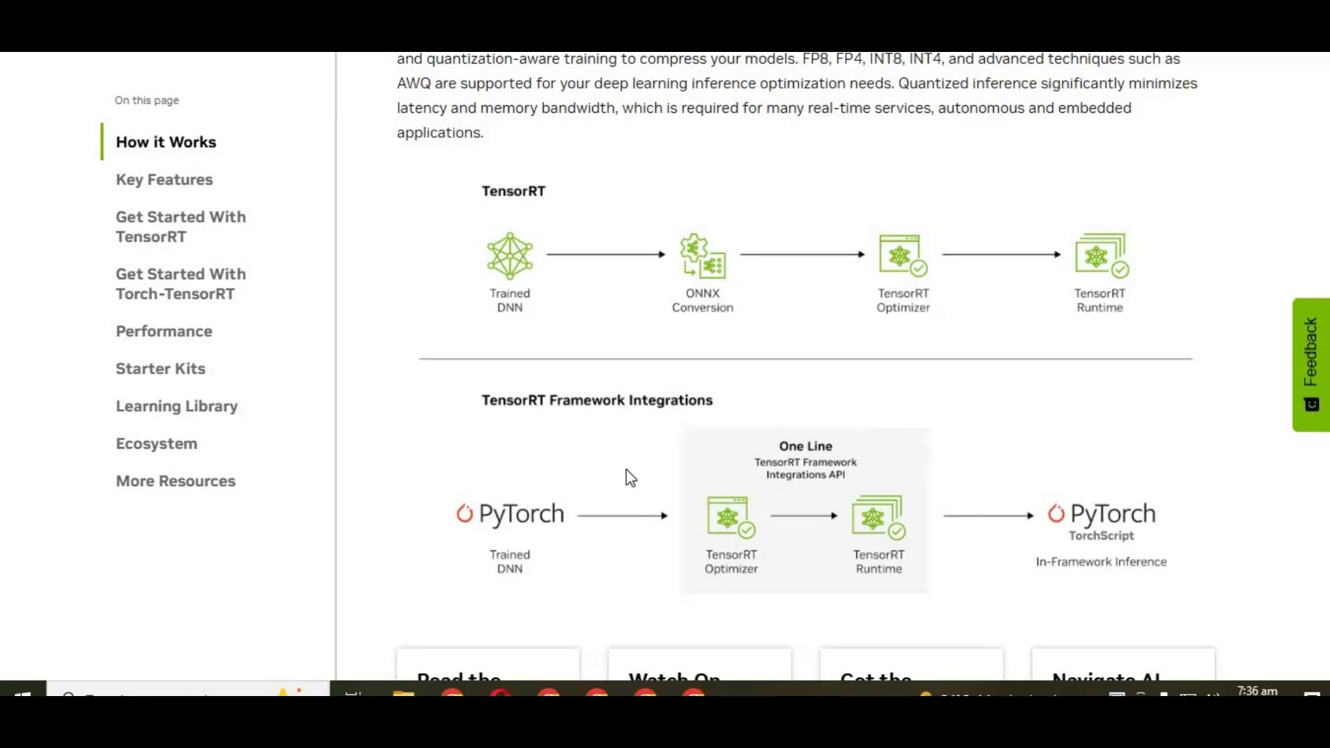
scroll(682, 464, up, 10)
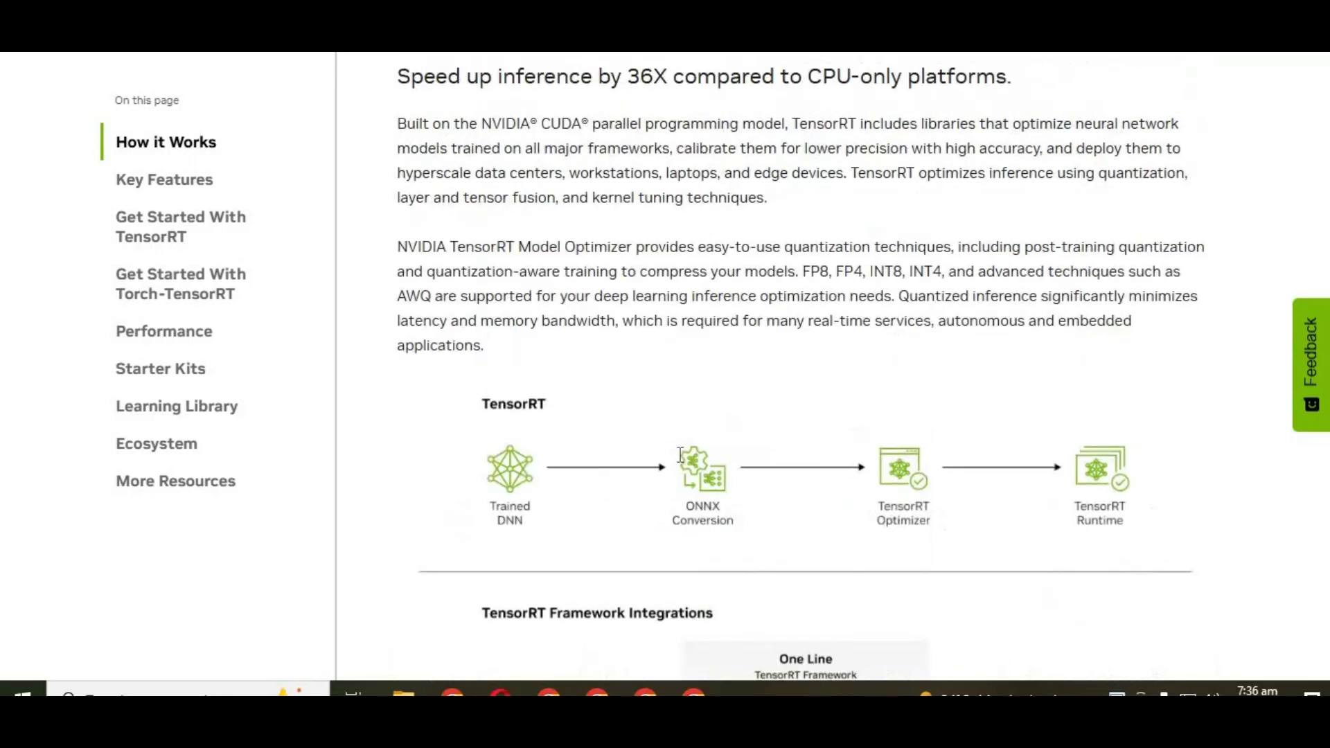
scroll(680, 455, up, 3)
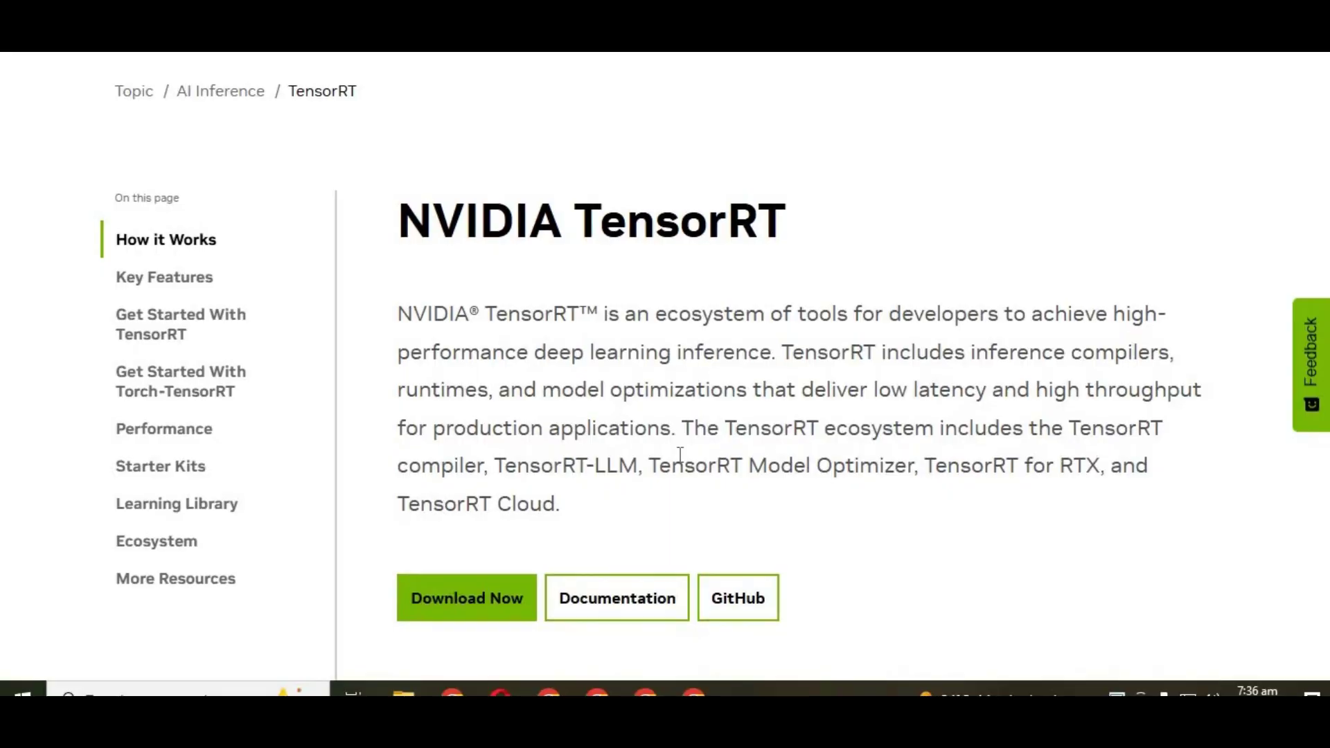
scroll(681, 454, up, 2)
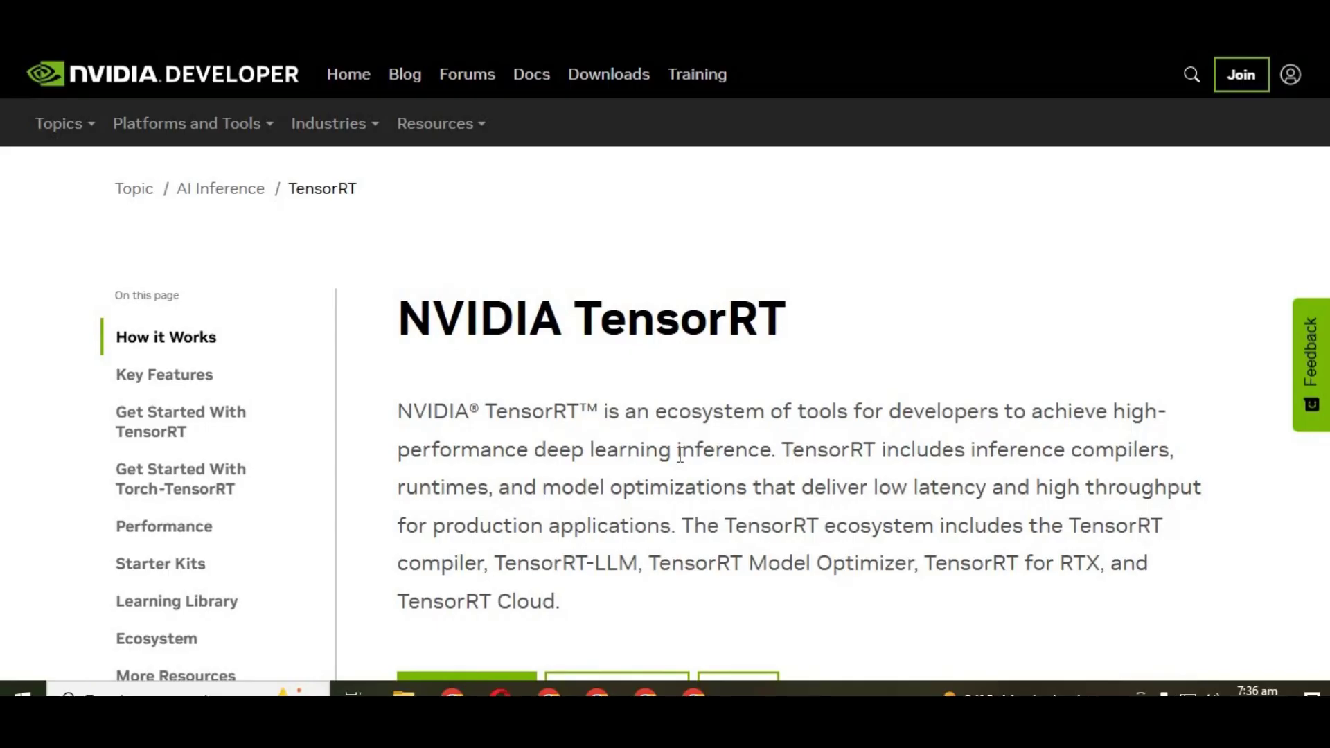
scroll(679, 407, down, 9)
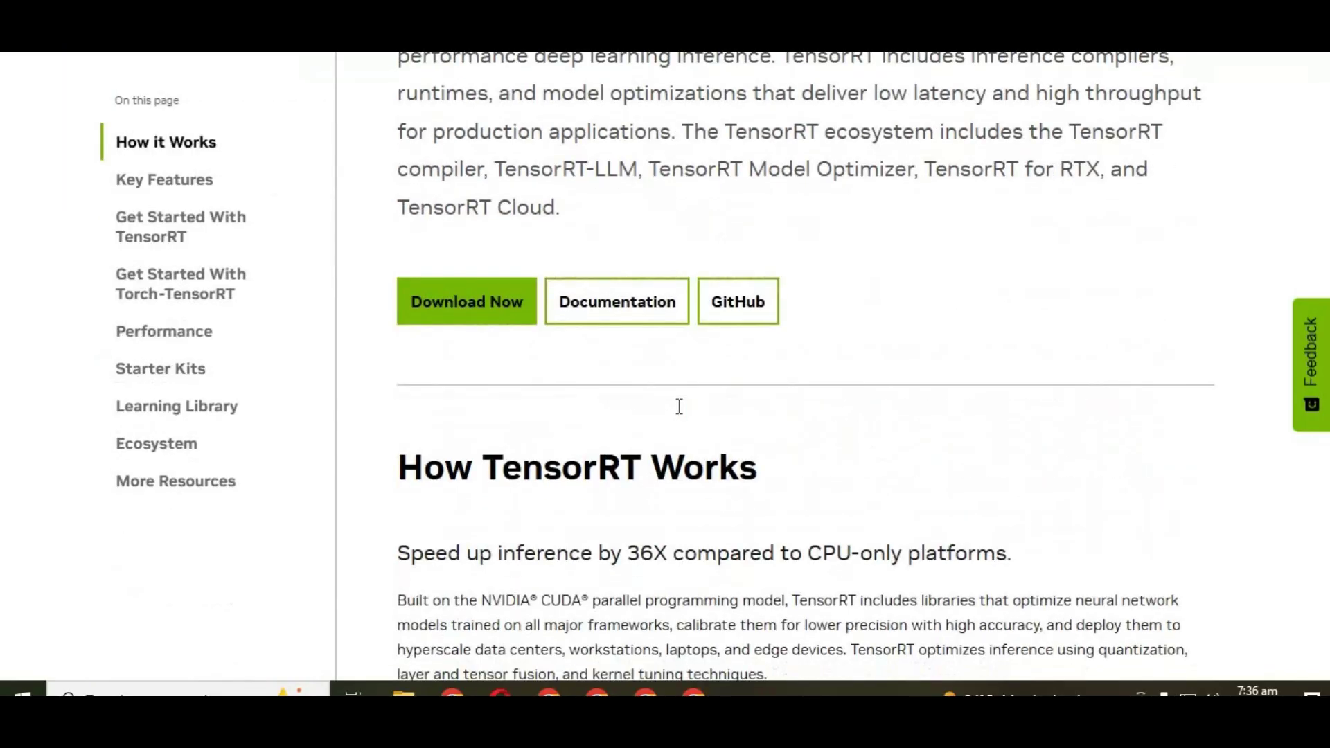
scroll(679, 407, down, 6)
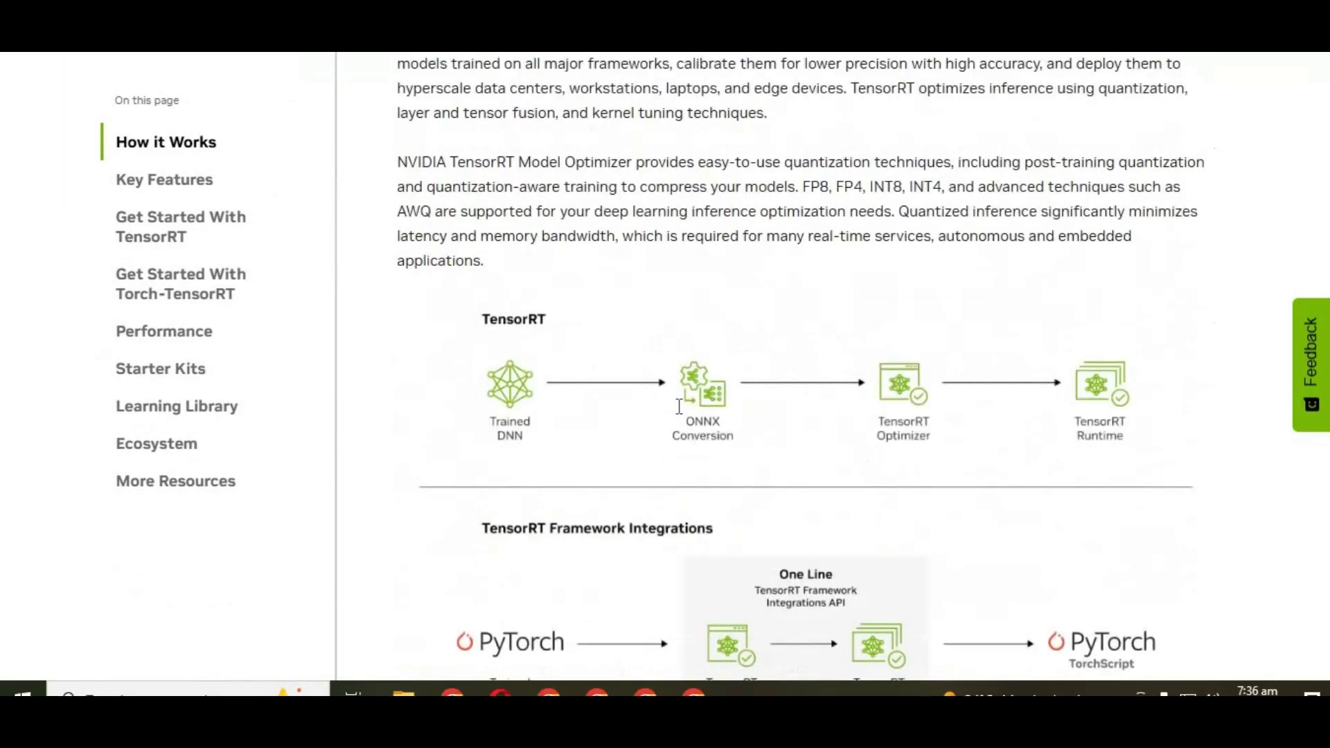
scroll(679, 407, down, 3)
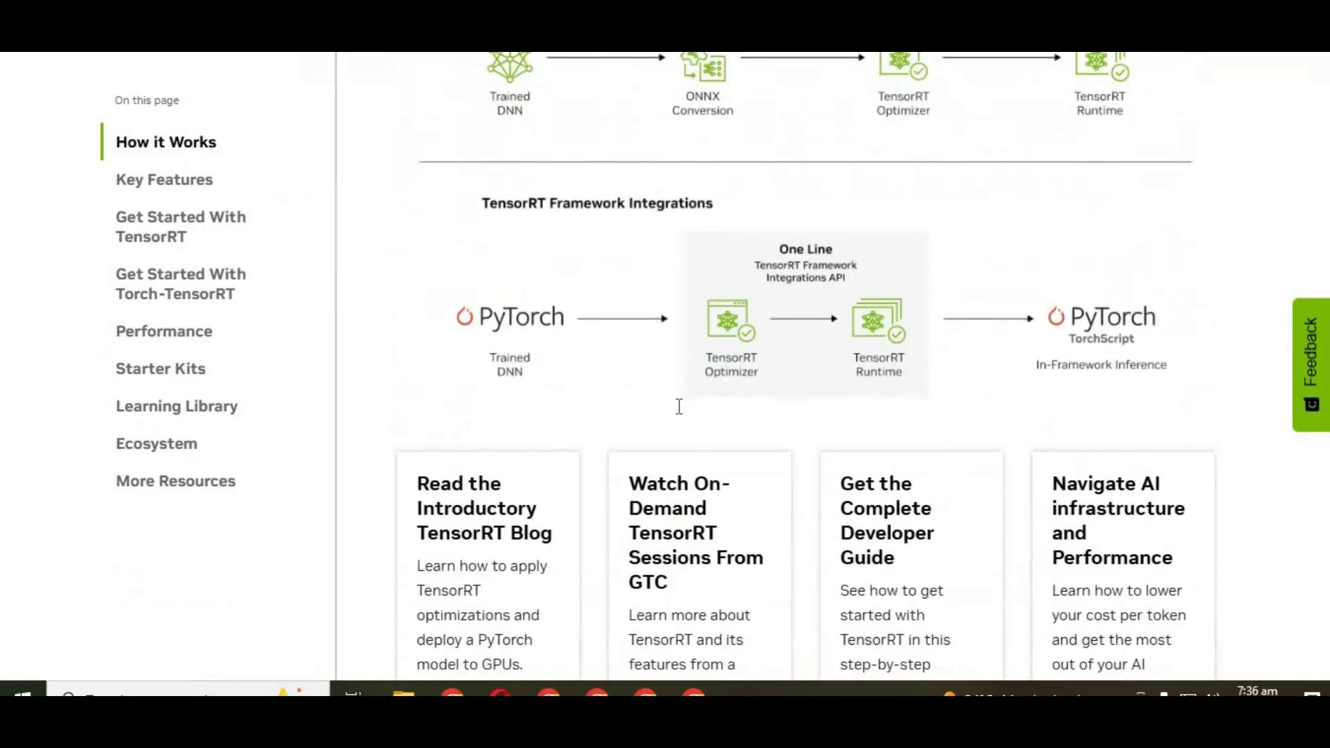
scroll(679, 407, down, 5)
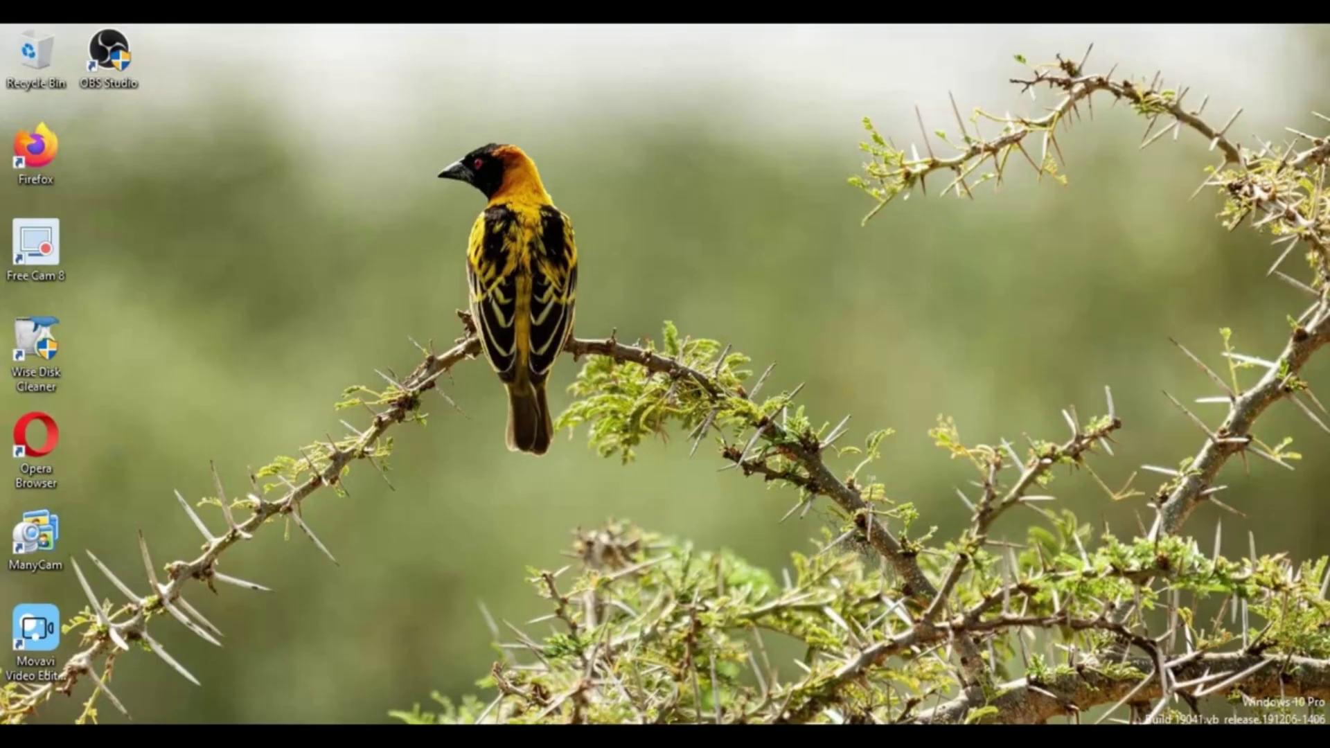
Step: Open Task Manager's Performance view for GPU 0 and read its GeForce GTX 1060 3GB model name
right_click(707, 734)
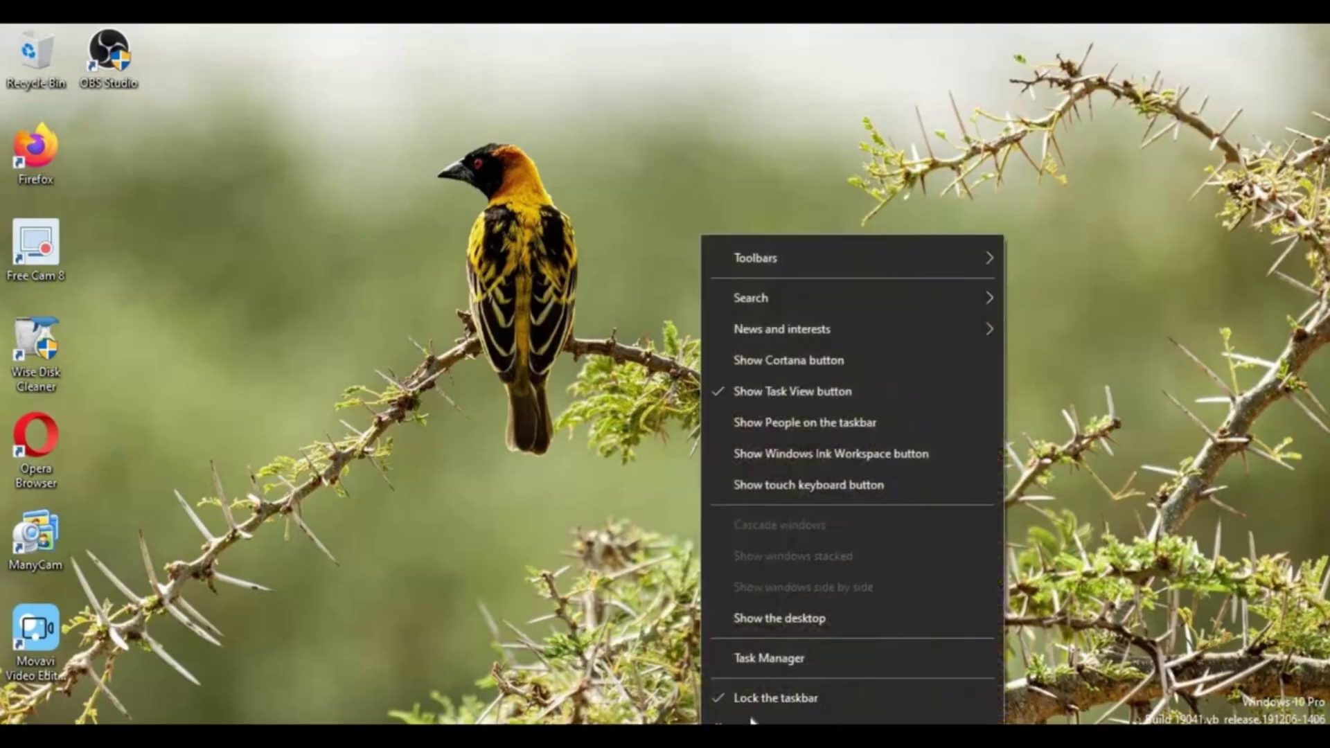
click(800, 661)
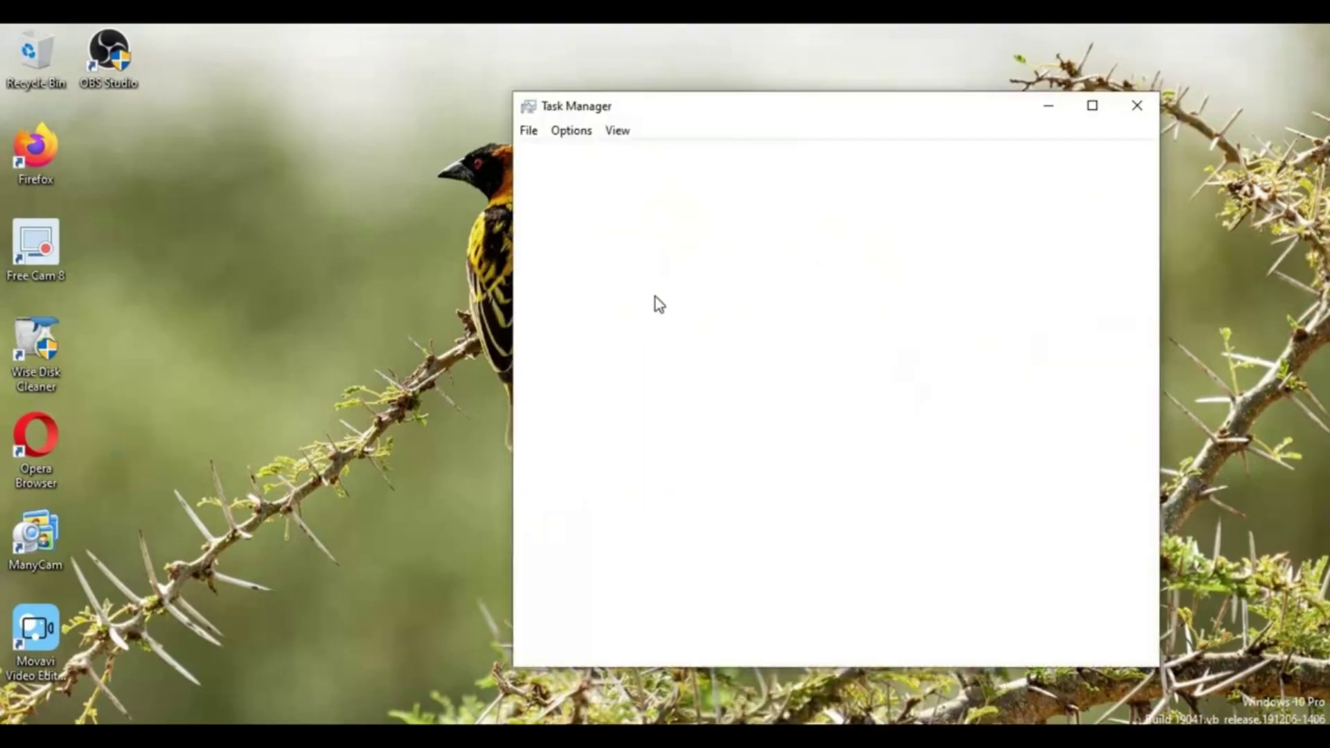
click(617, 155)
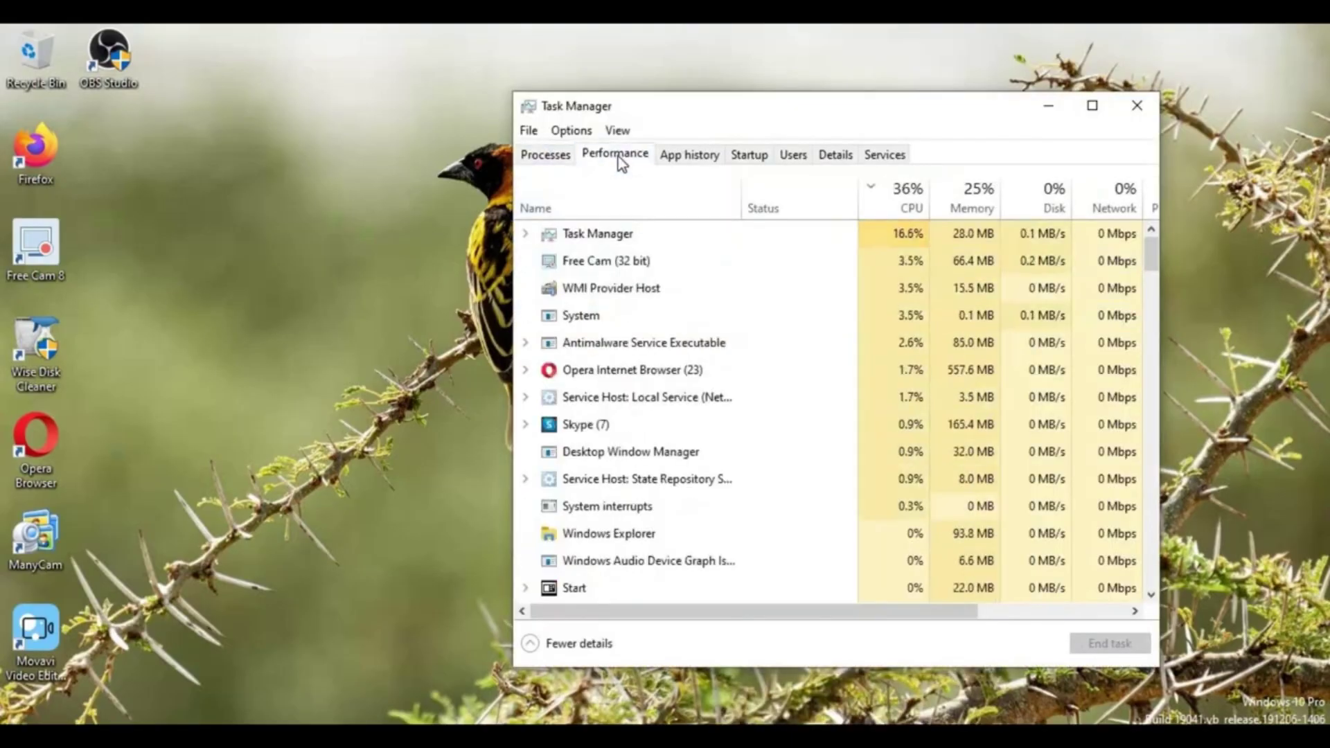
click(617, 512)
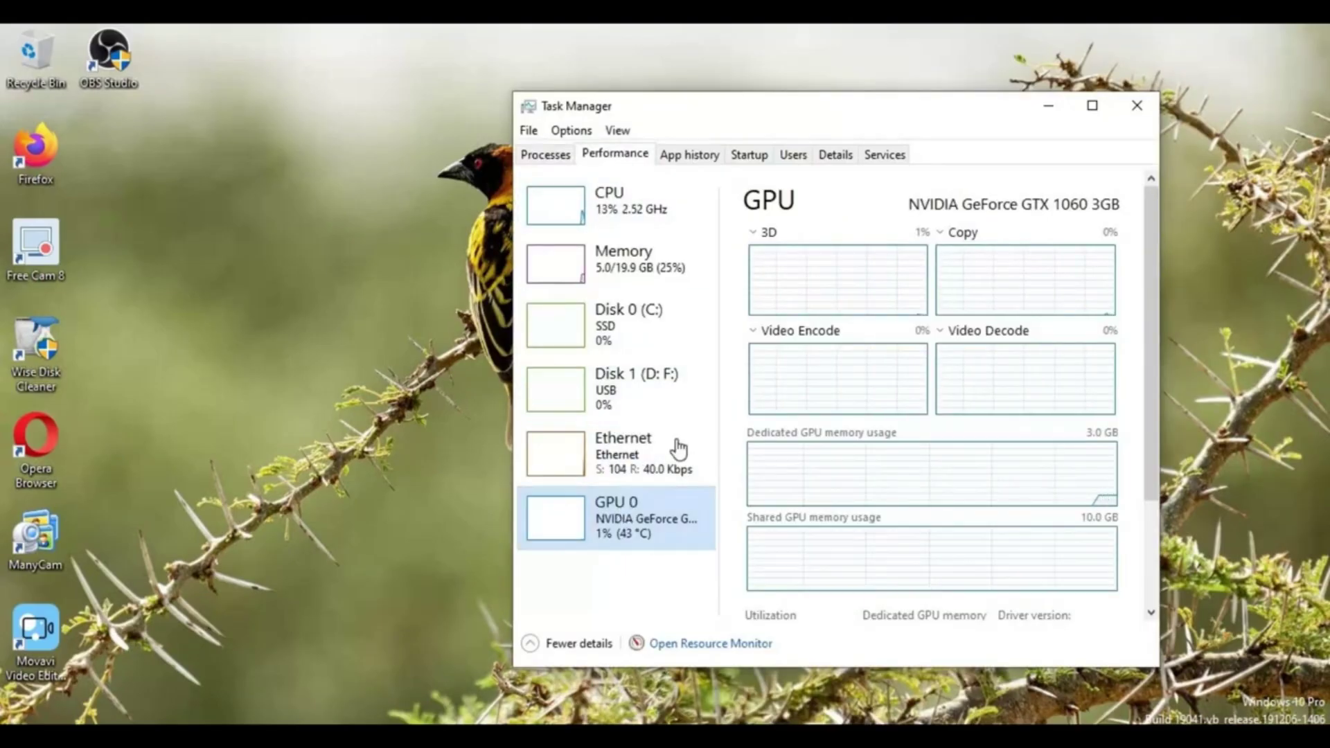
click(908, 208)
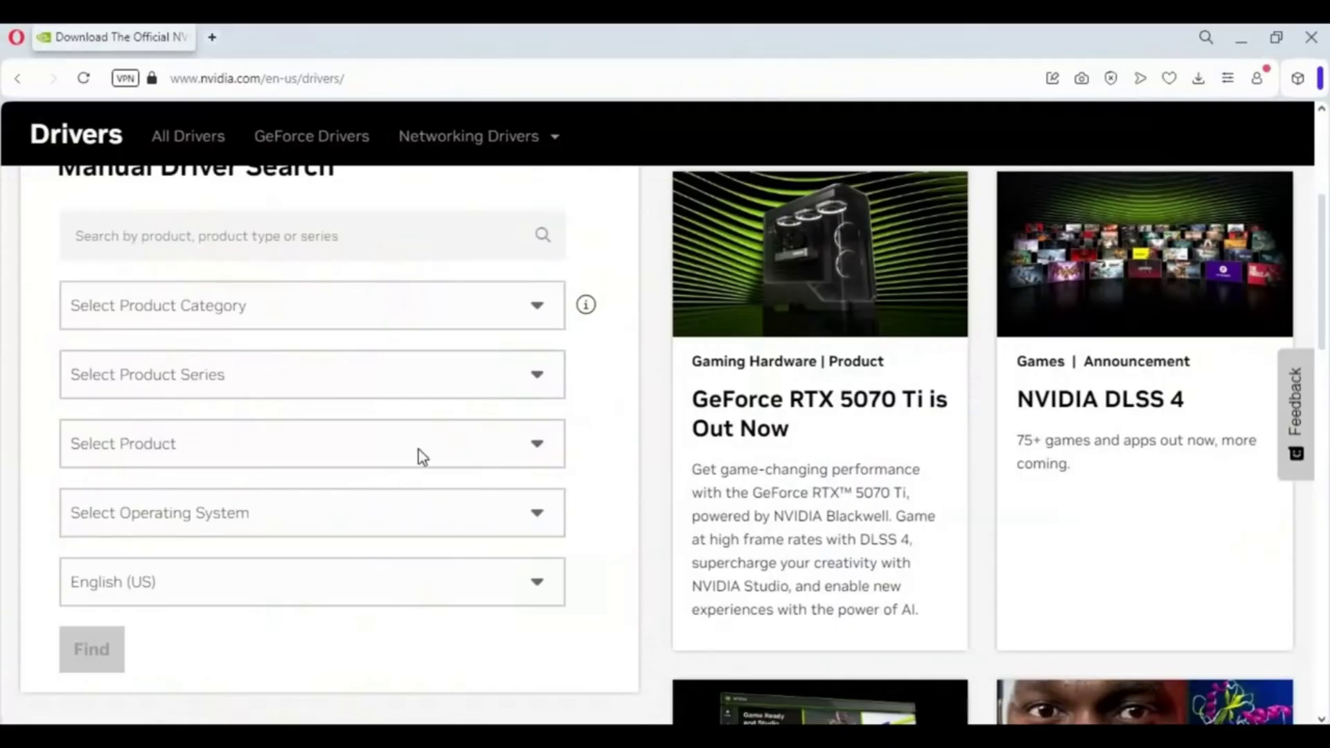
Step: On the drivers page, choose product type GeForce and product series GeForce 10 Series
scroll(419, 451, up, 5)
click(190, 79)
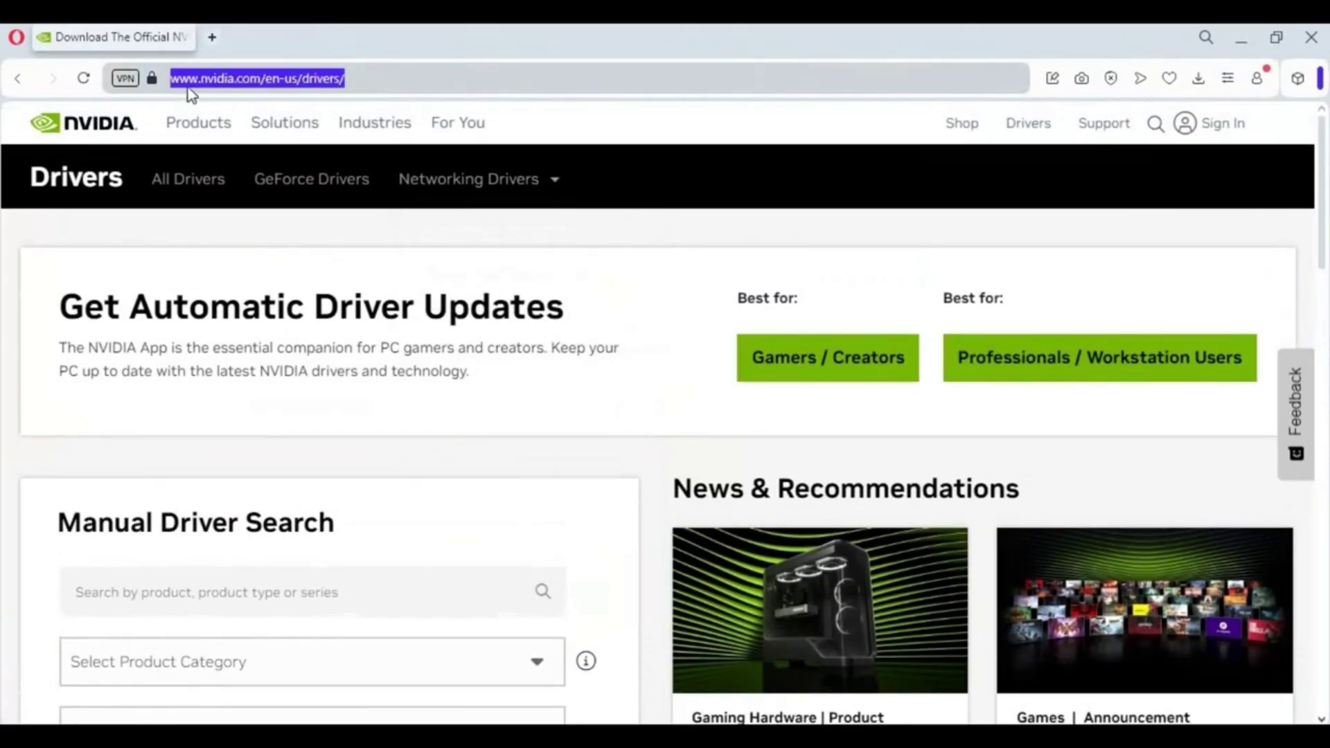
scroll(286, 472, down, 3)
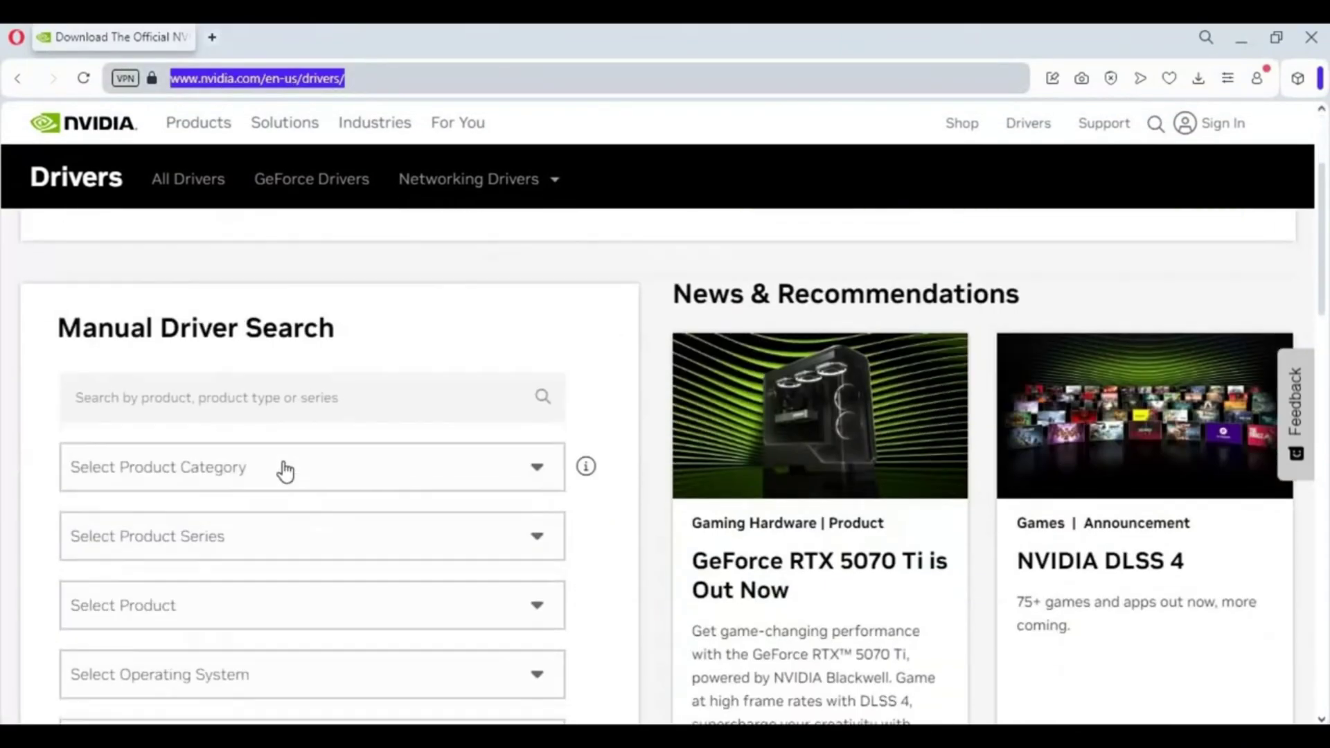
click(297, 437)
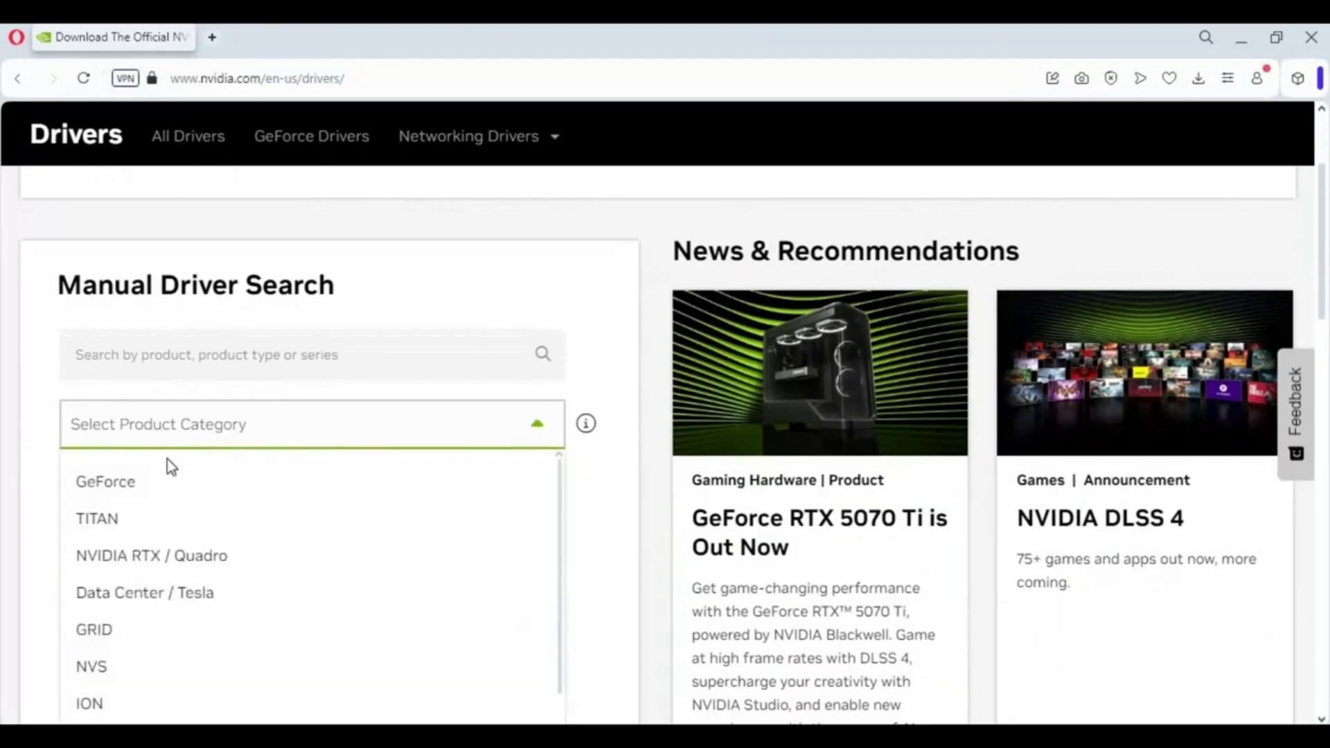
click(111, 483)
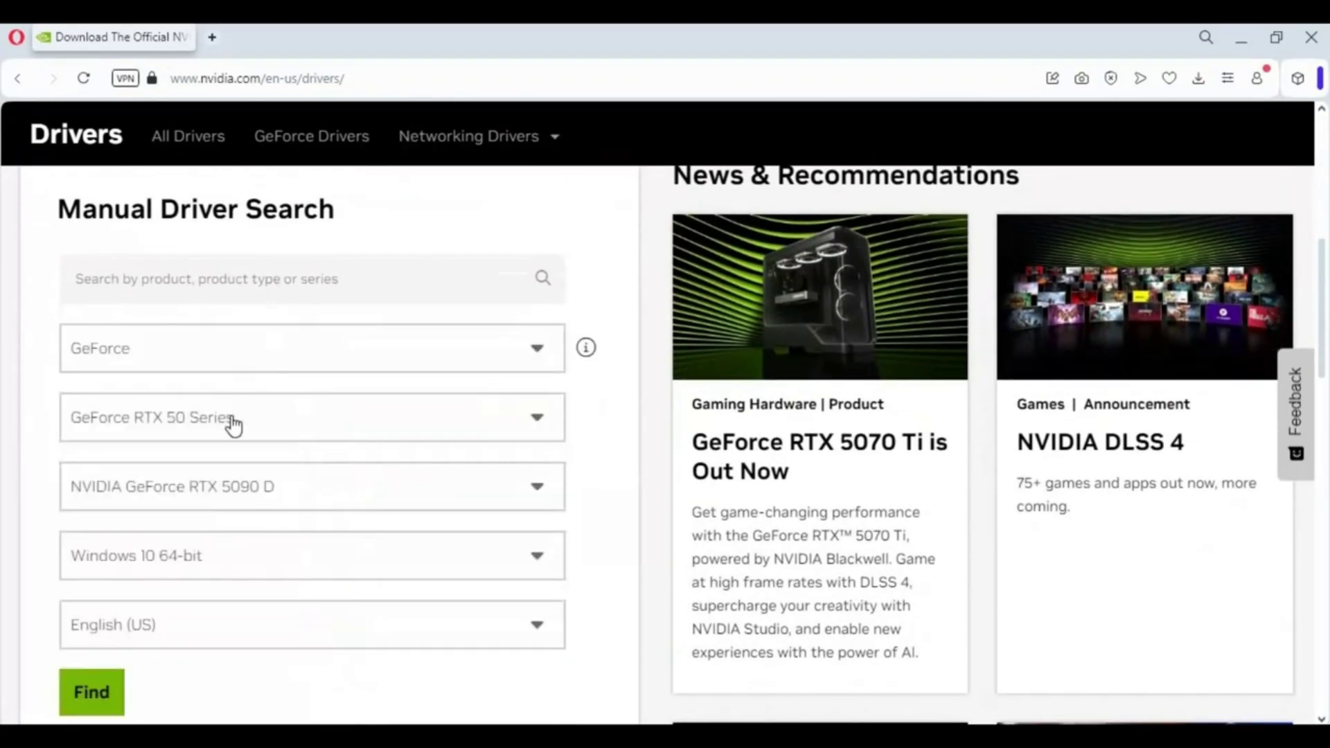
click(234, 424)
scroll(280, 499, down, 5)
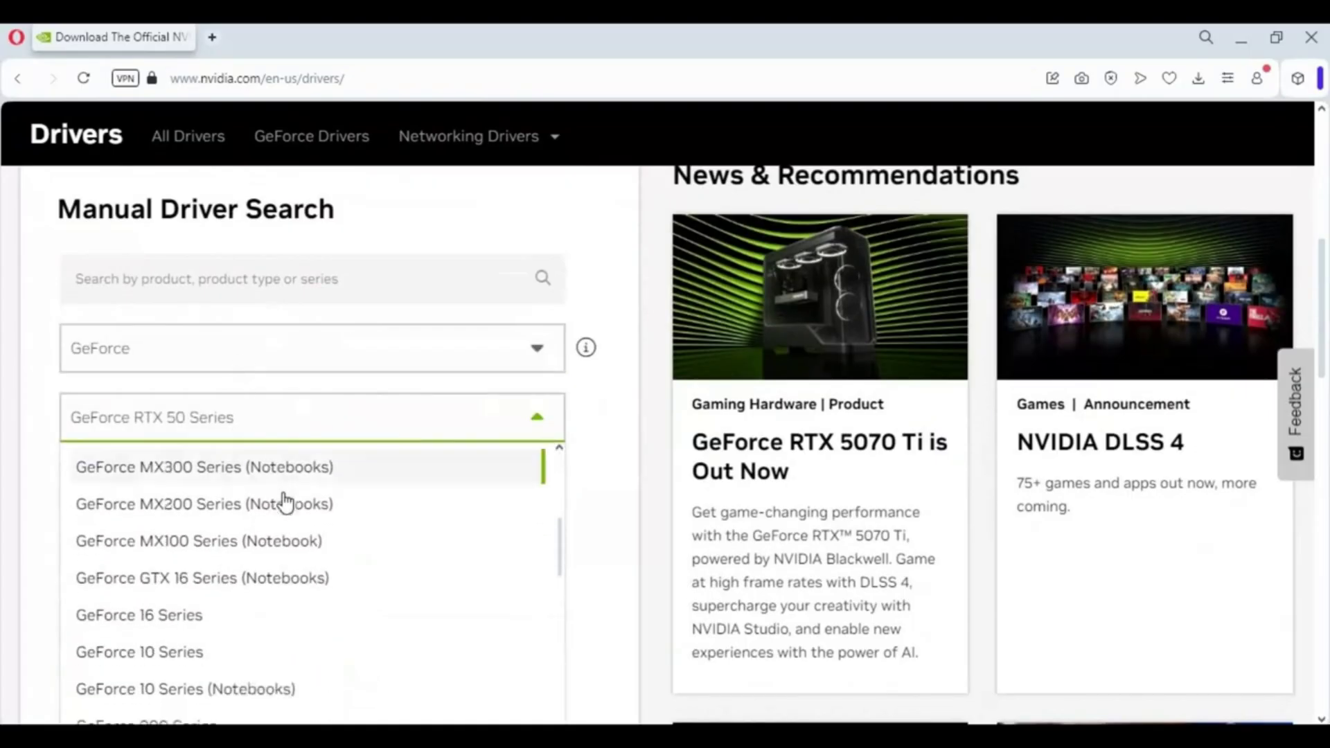
scroll(280, 503, down, 1)
click(154, 566)
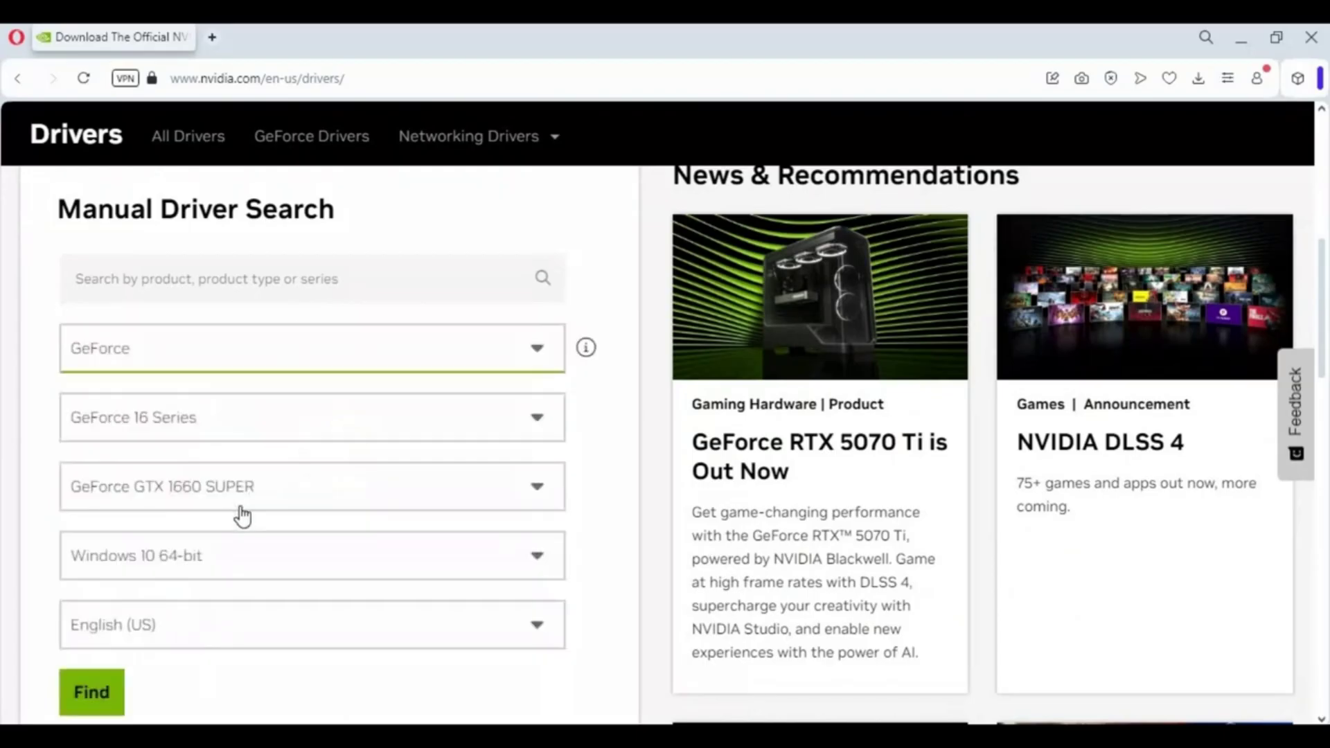
click(246, 418)
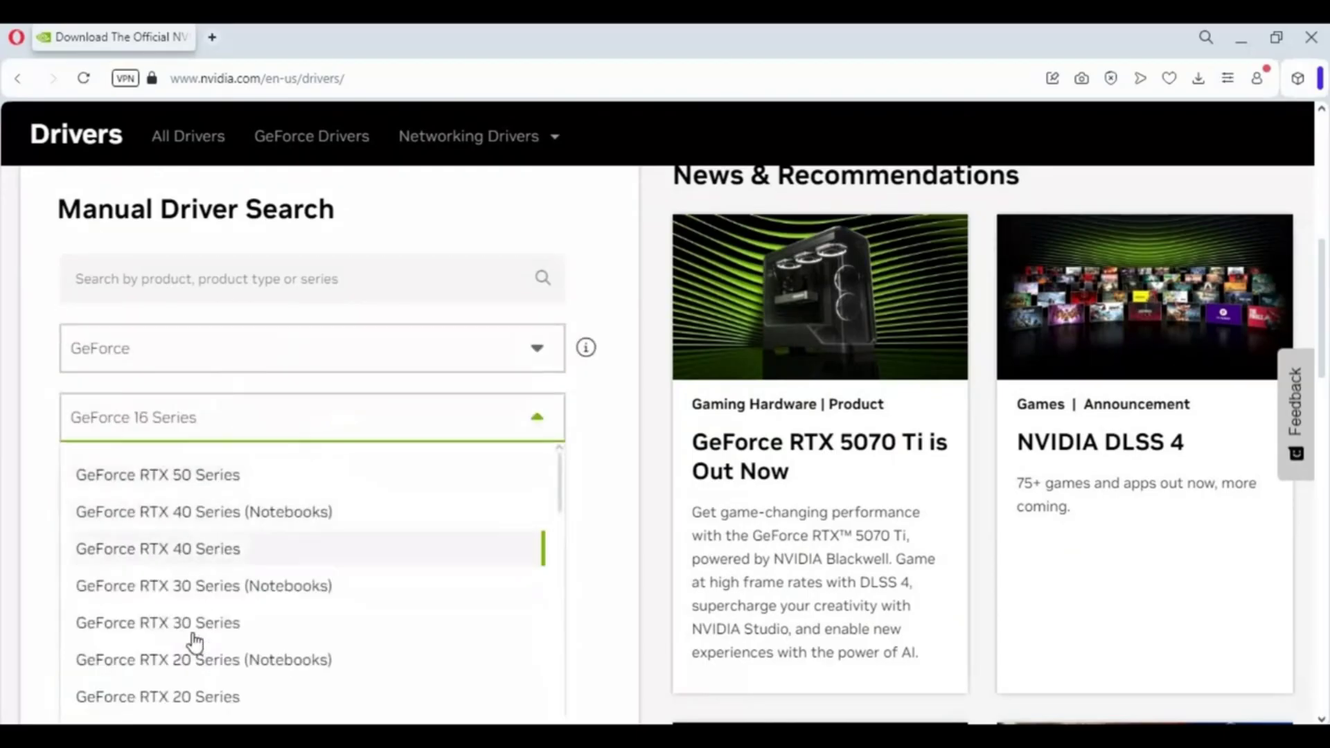
scroll(208, 641, down, 5)
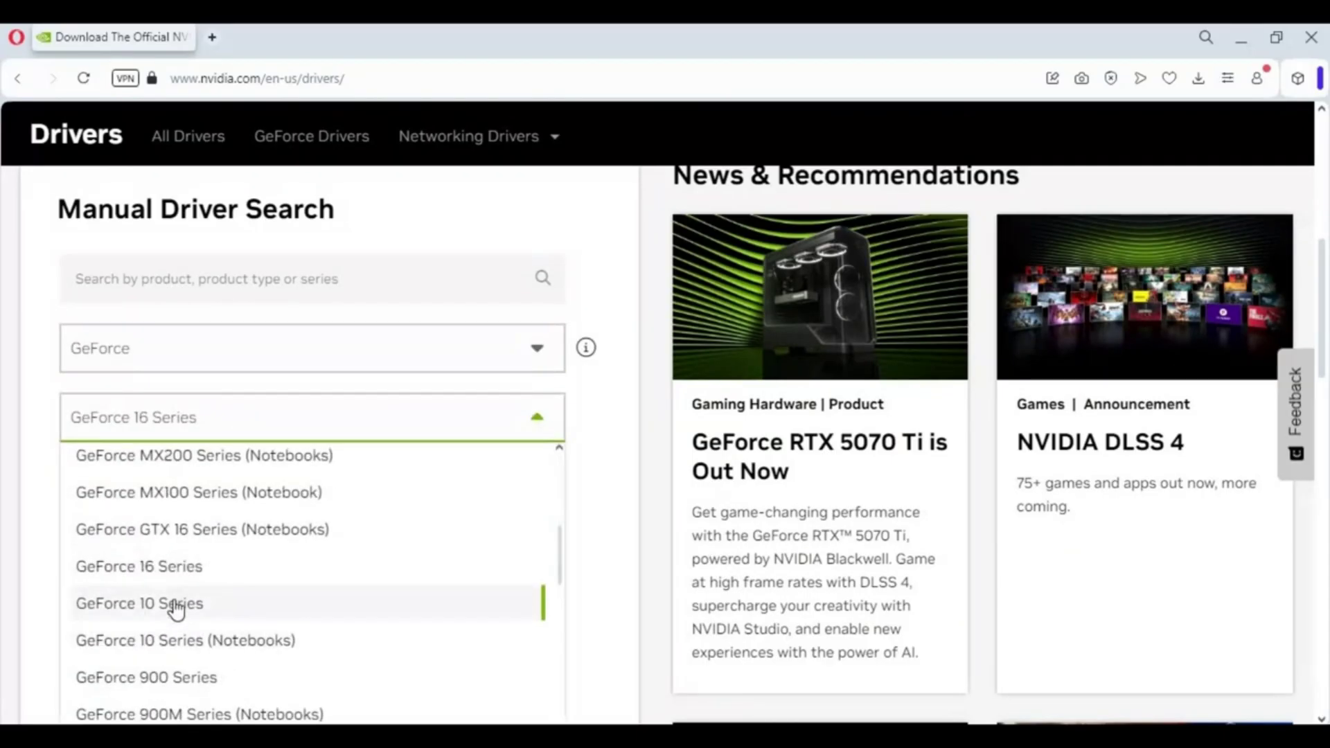
click(177, 610)
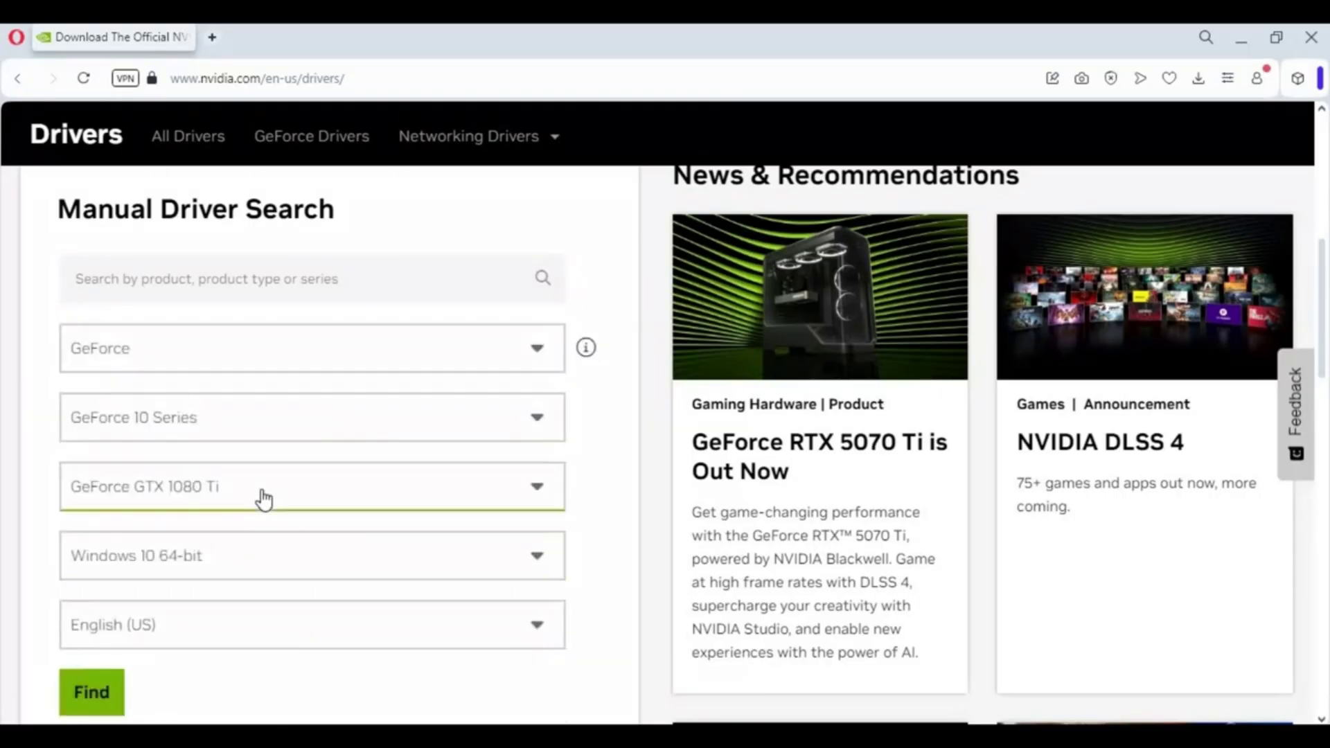
Step: Pick GeForce GTX 1060 and Windows 10 64-bit, then search for drivers
click(258, 497)
scroll(302, 574, down, 1)
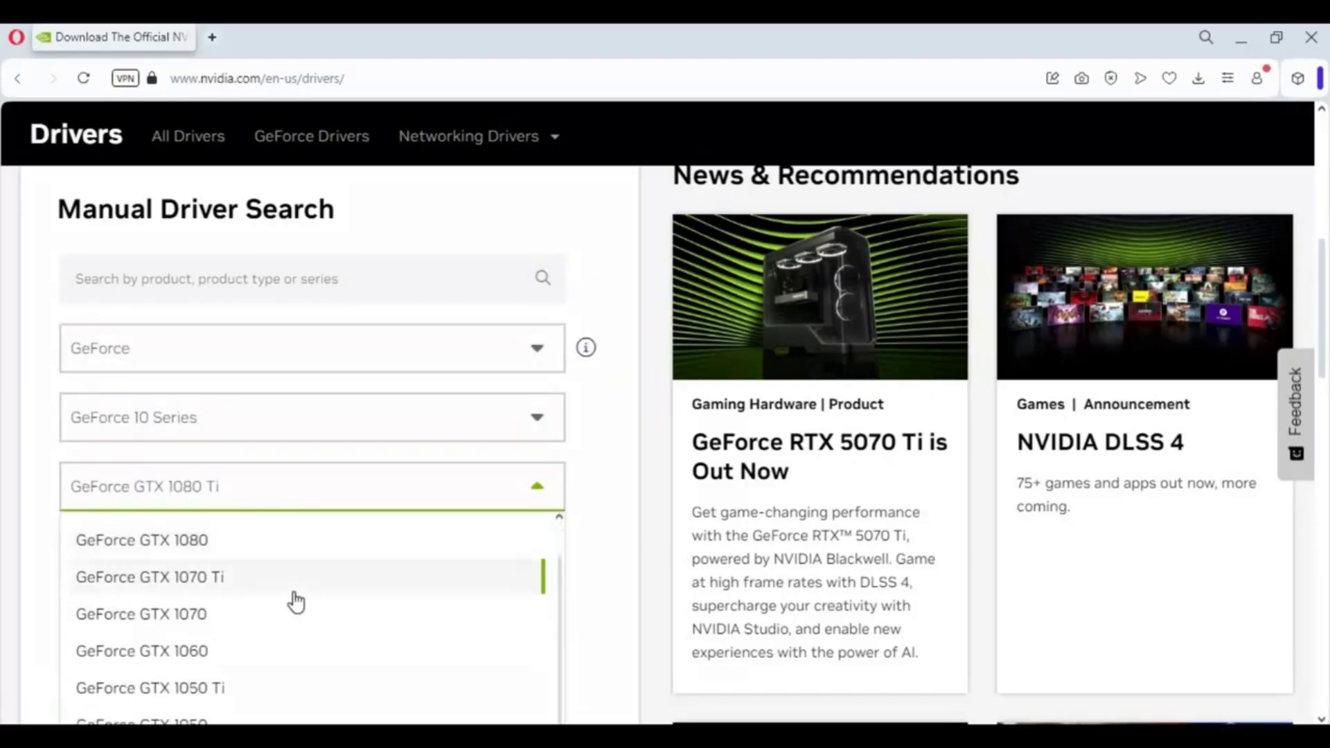
click(205, 652)
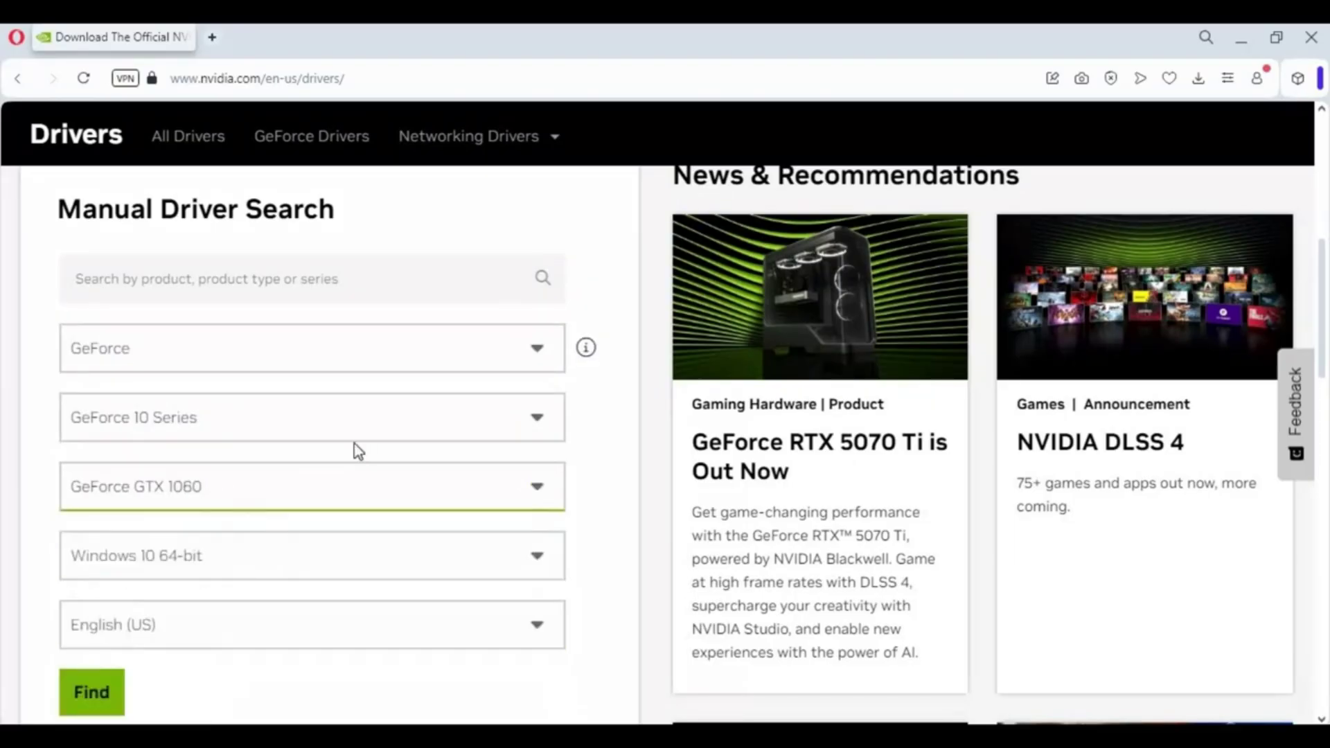
click(305, 565)
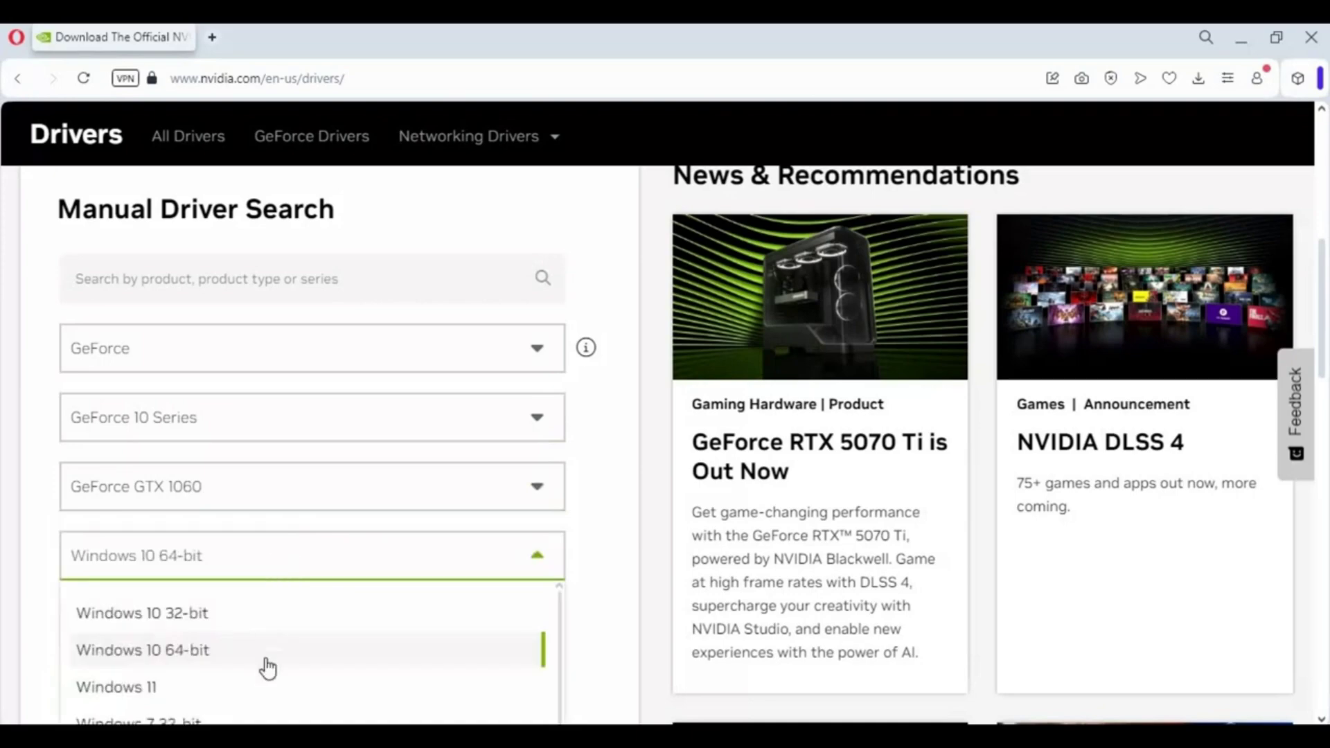
click(200, 651)
scroll(412, 520, down, 4)
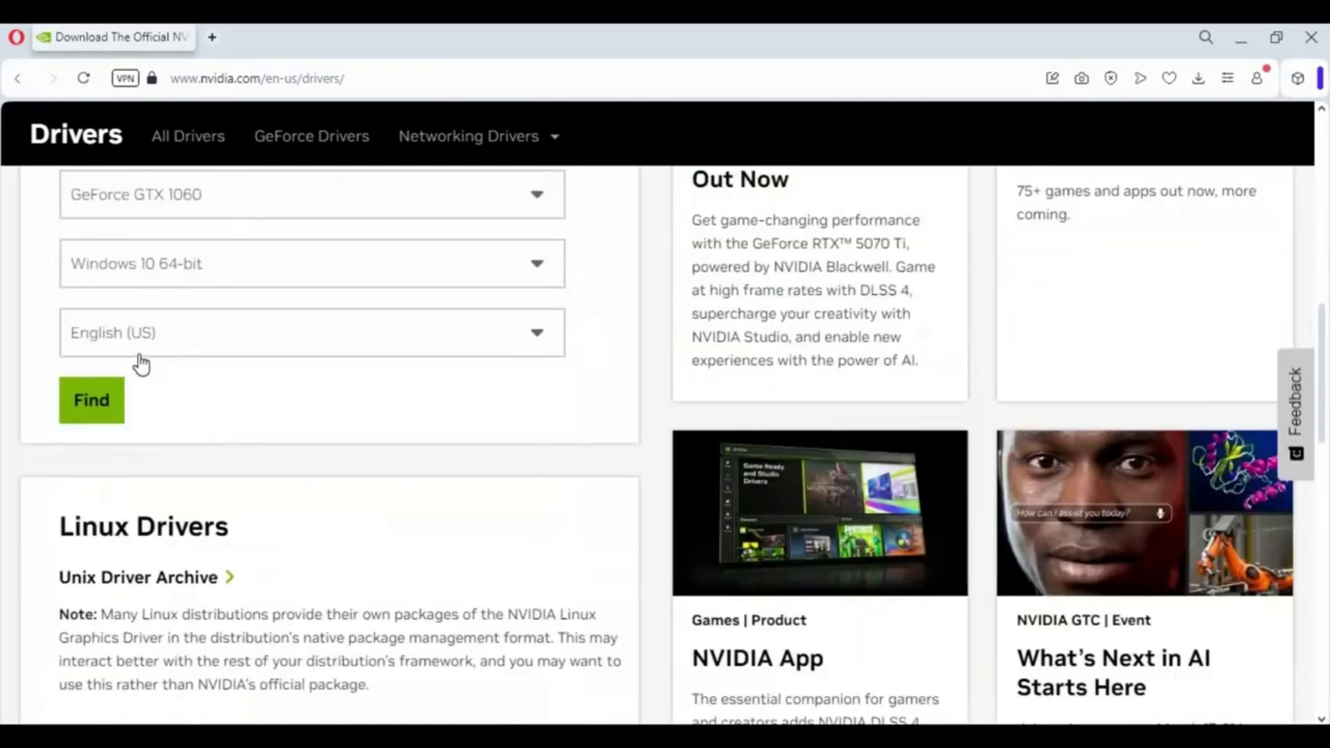
click(93, 405)
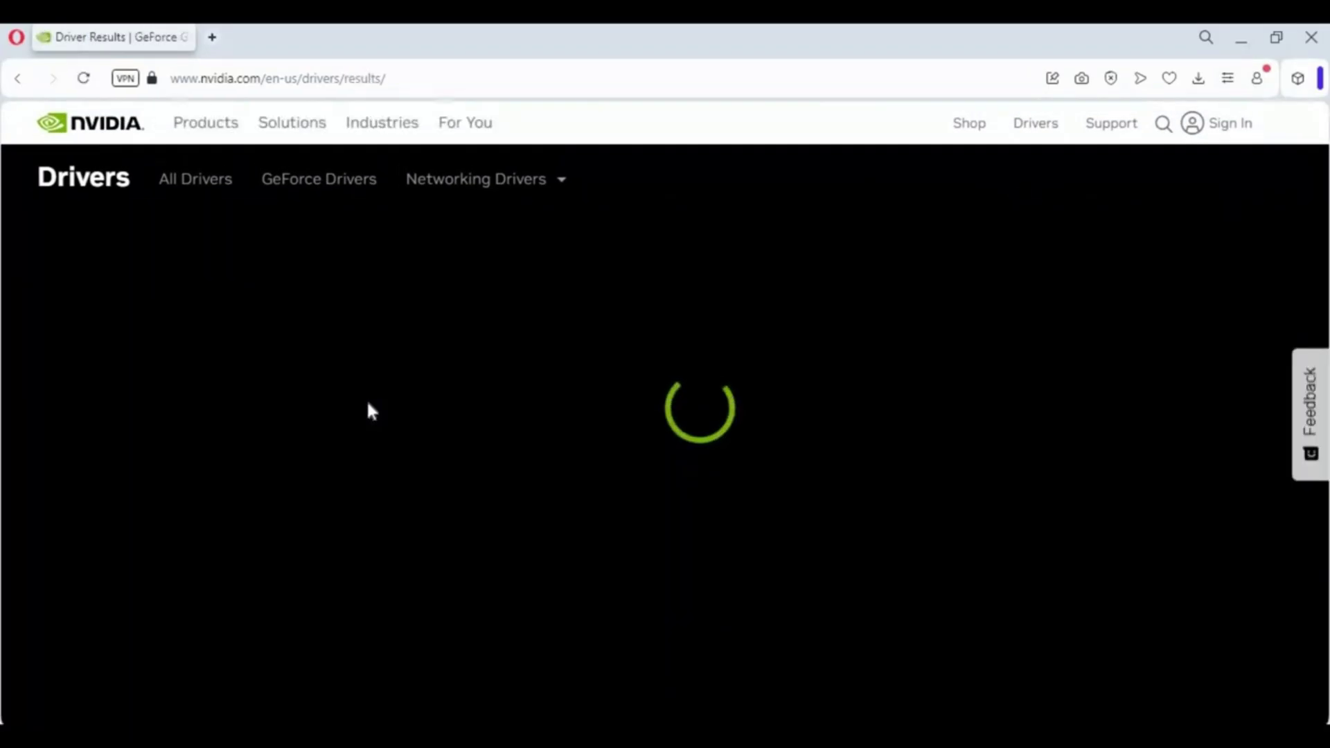
Step: Open the GeForce Game Ready Driver 572.47 entry from the driver search results
scroll(543, 488, down, 4)
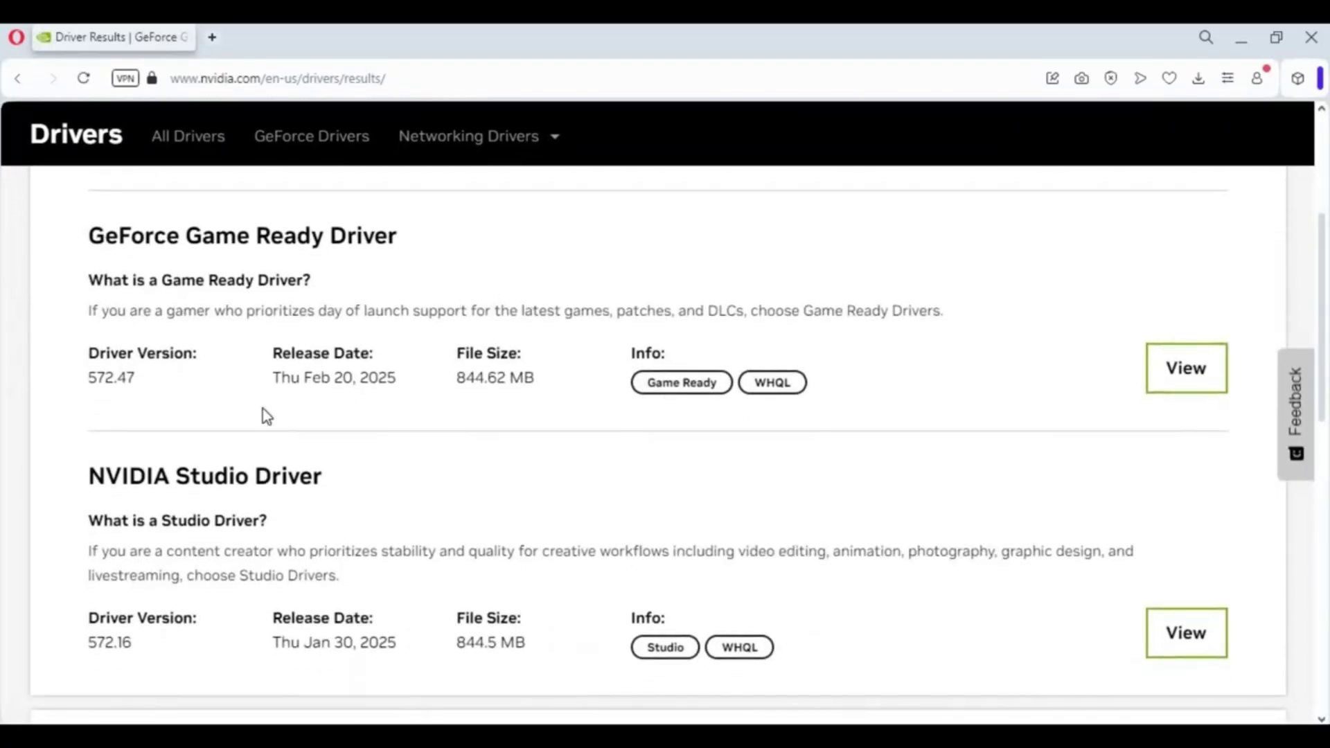
scroll(156, 445, down, 5)
scroll(214, 289, up, 5)
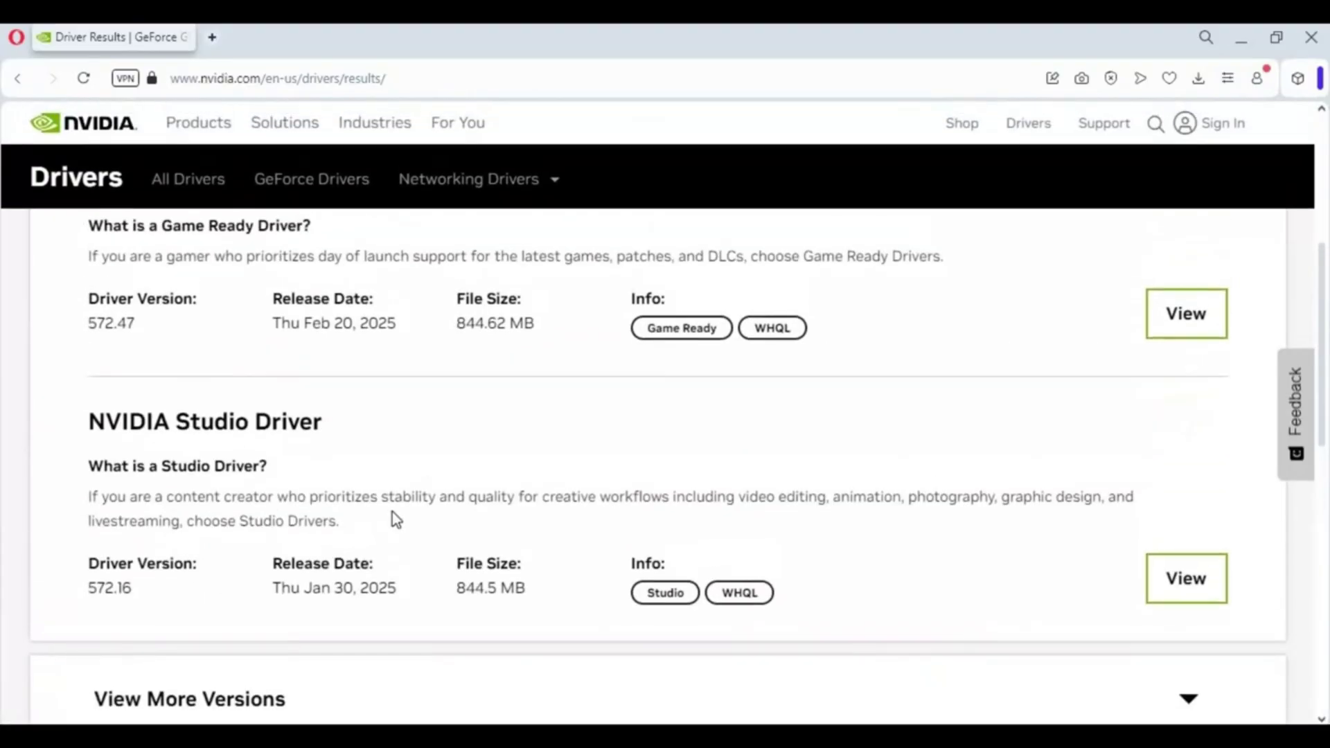
scroll(1125, 558, up, 3)
click(1178, 532)
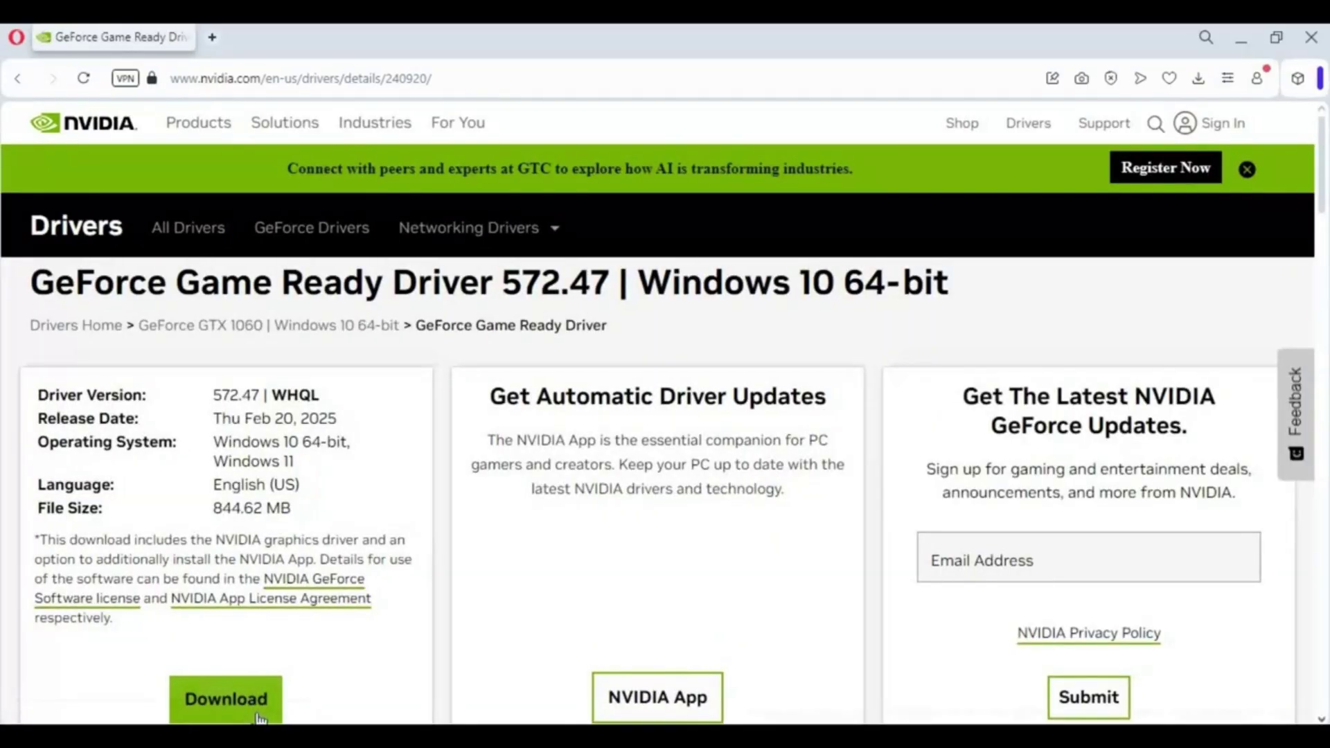
scroll(647, 528, down, 5)
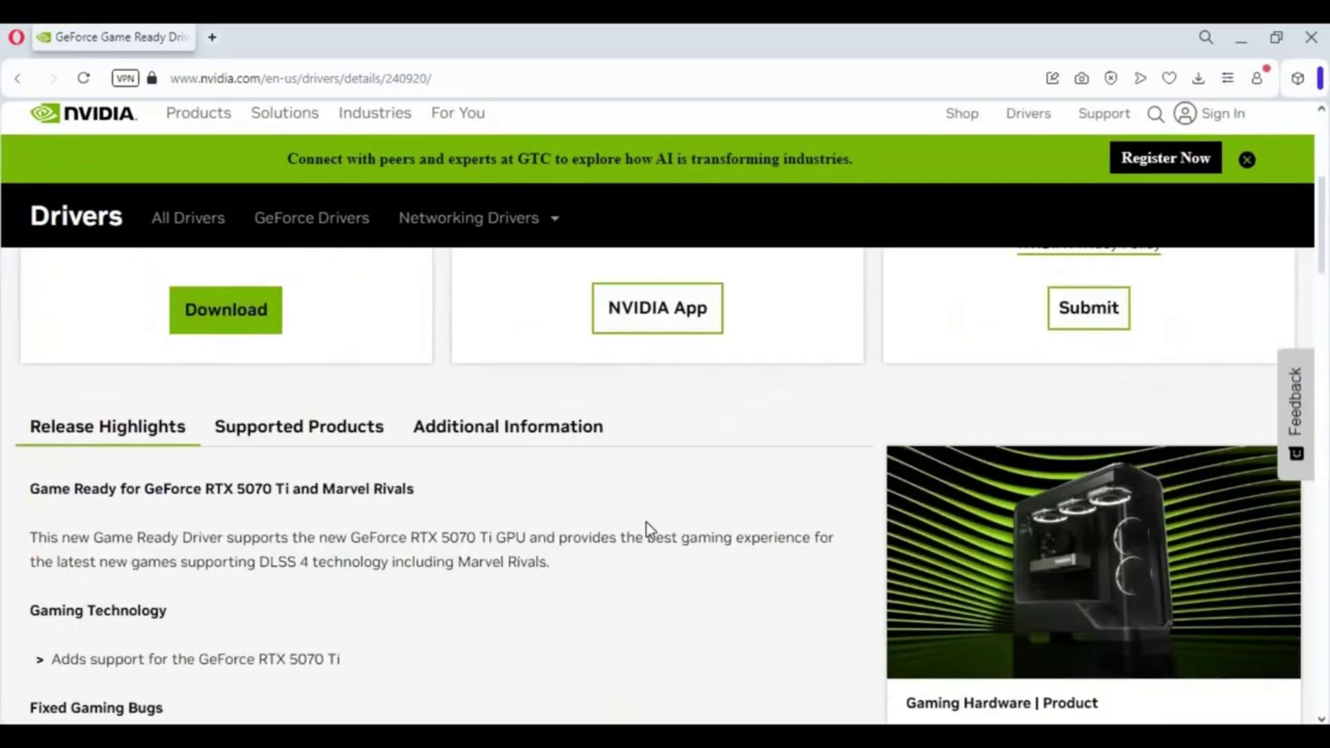
scroll(646, 525, up, 5)
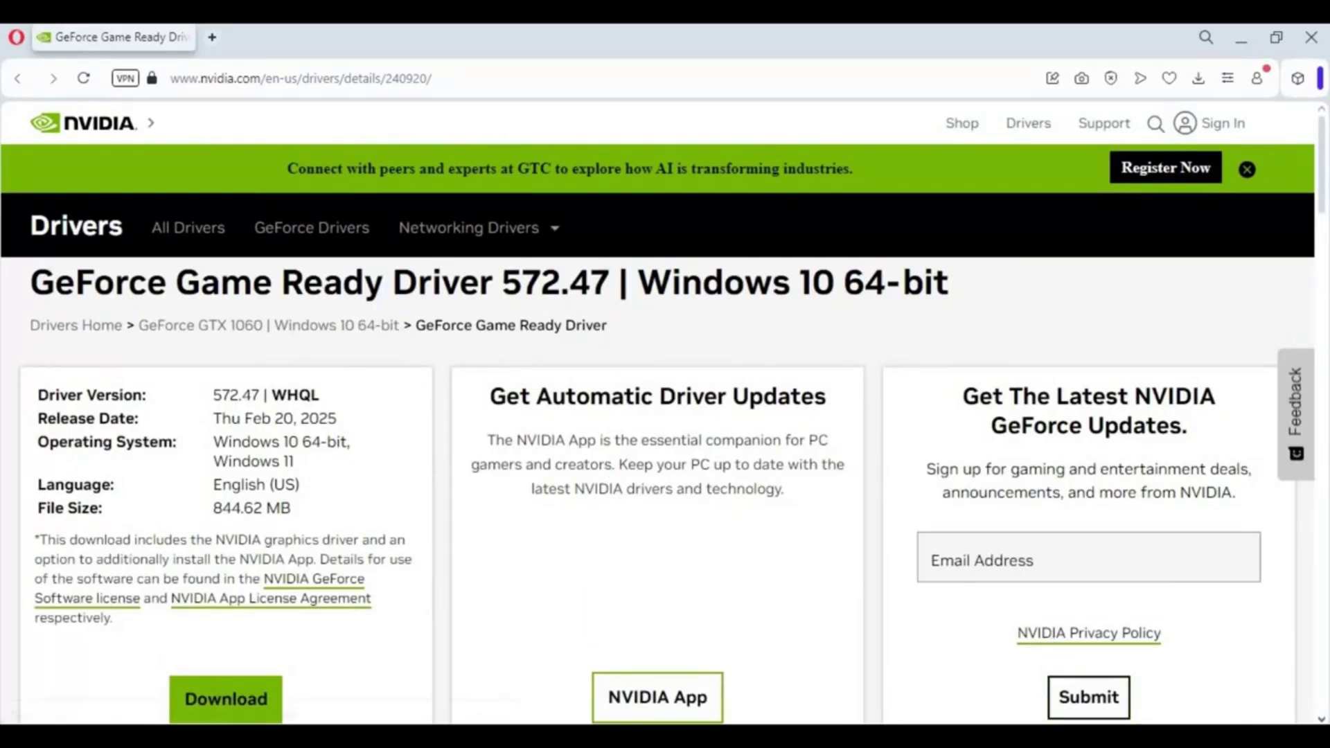
Step: Launch GeForce Experience from the NVIDIA system tray icon
click(1135, 735)
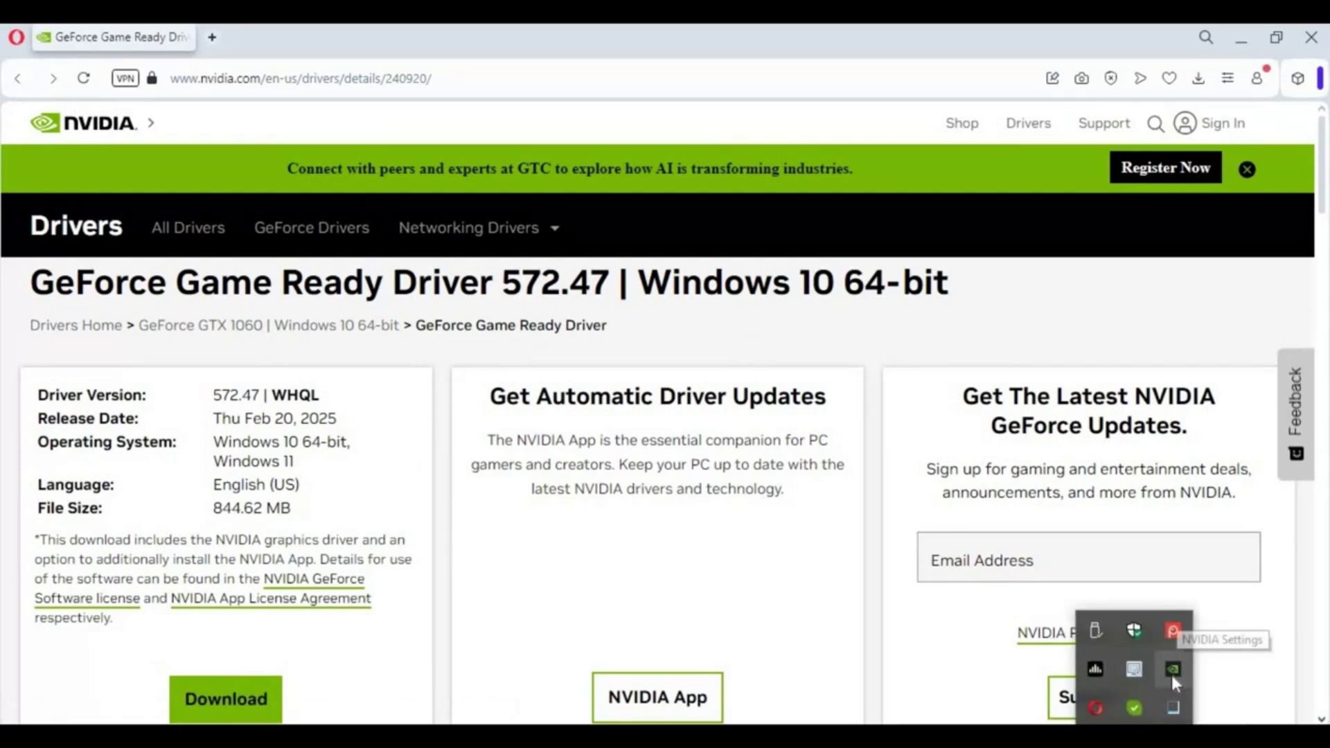
right_click(1174, 668)
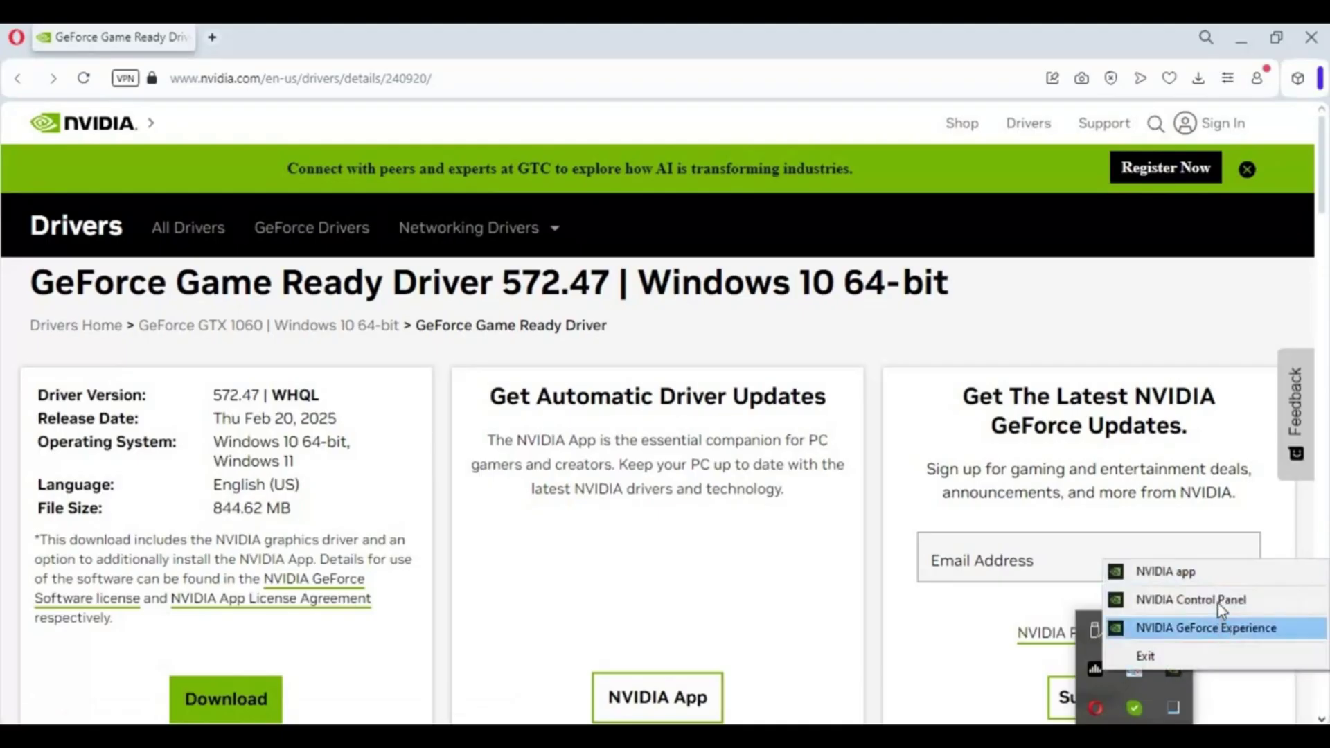
click(1253, 628)
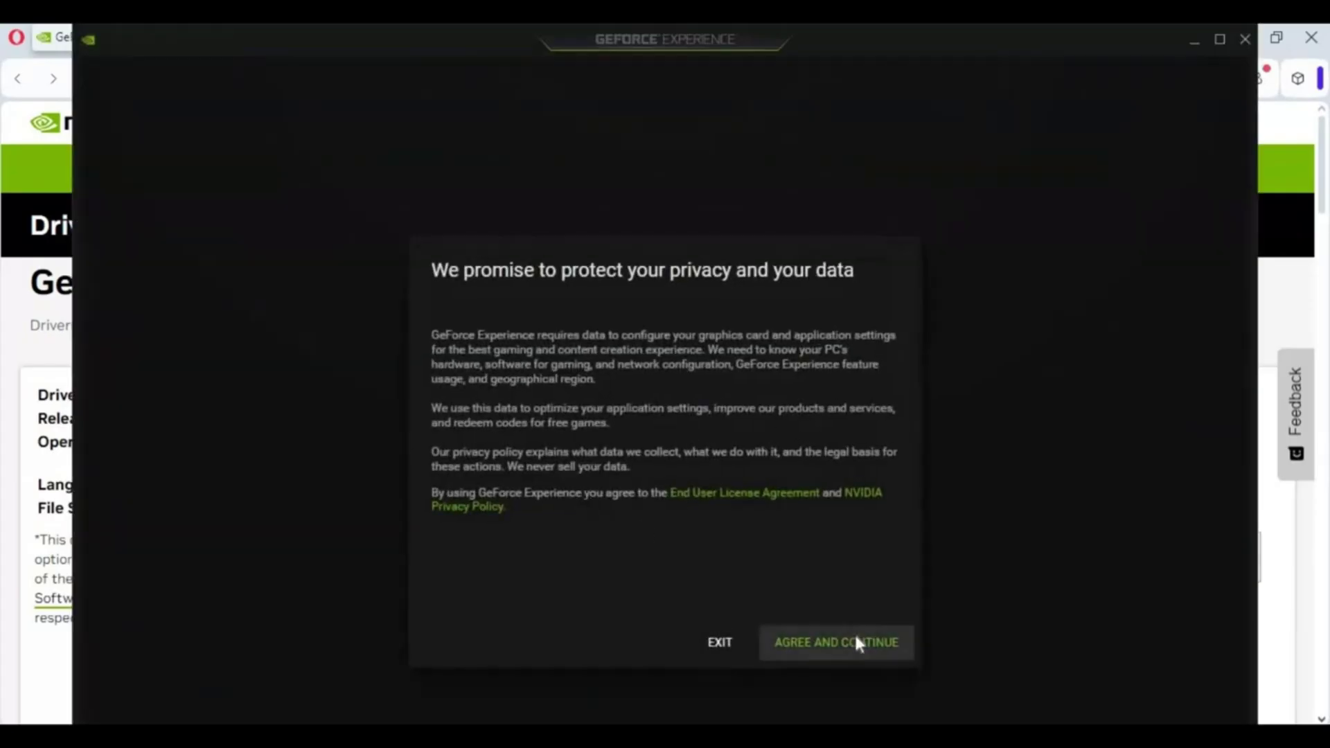
Step: Accept the terms, sign in, skip the tour and view Studio Driver 572.16 on Drivers
click(855, 641)
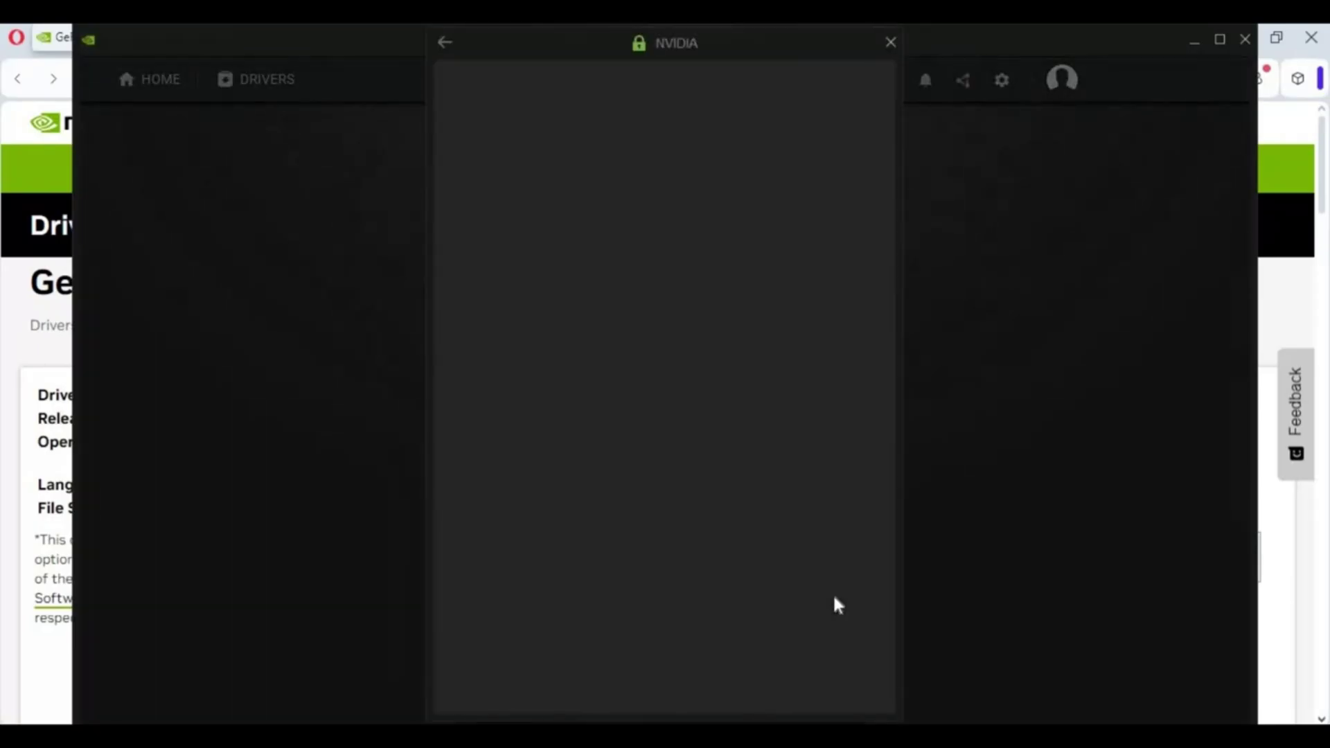
click(842, 478)
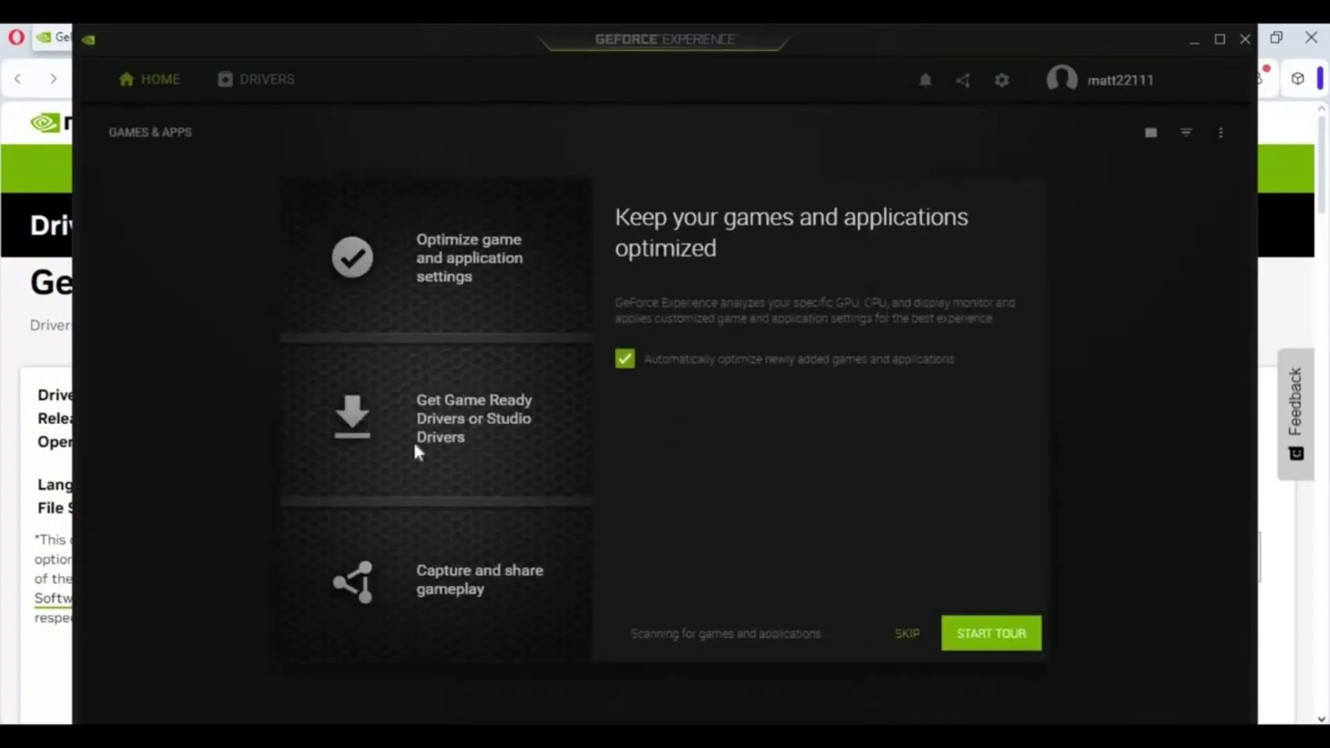
click(904, 635)
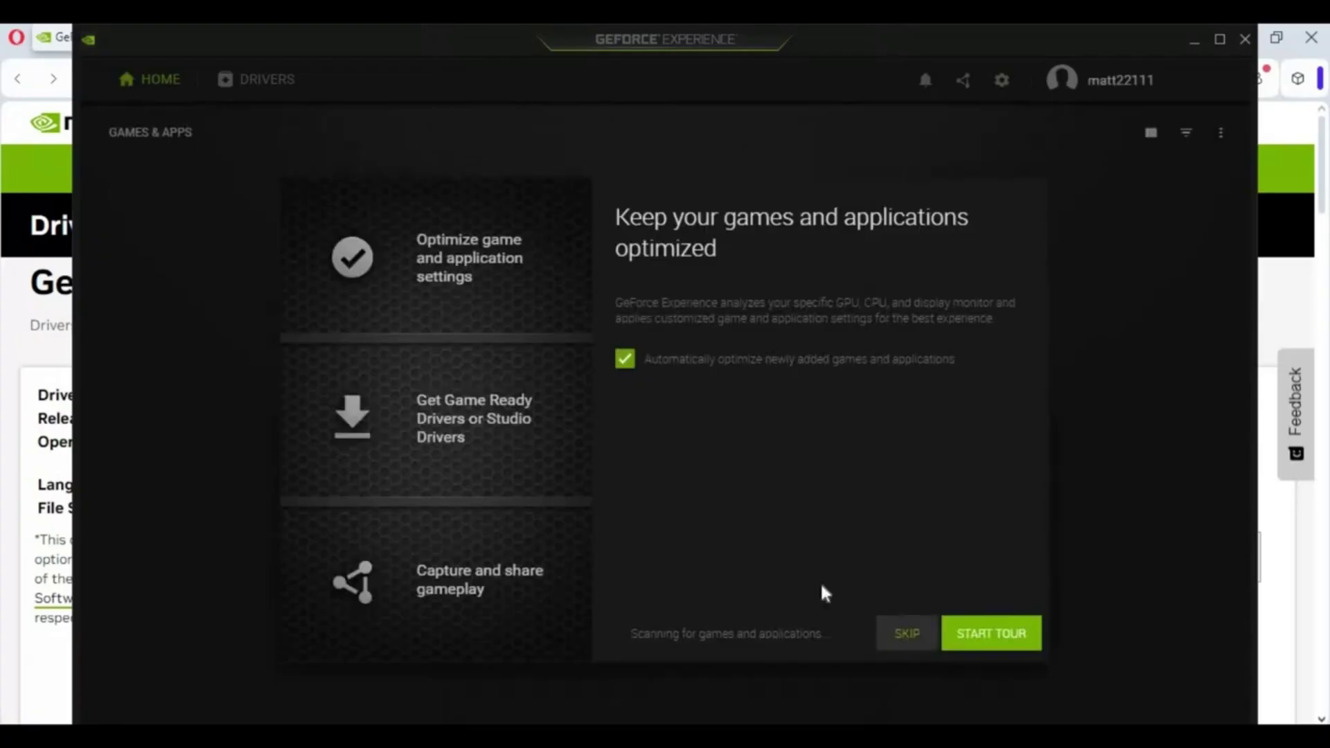
click(269, 86)
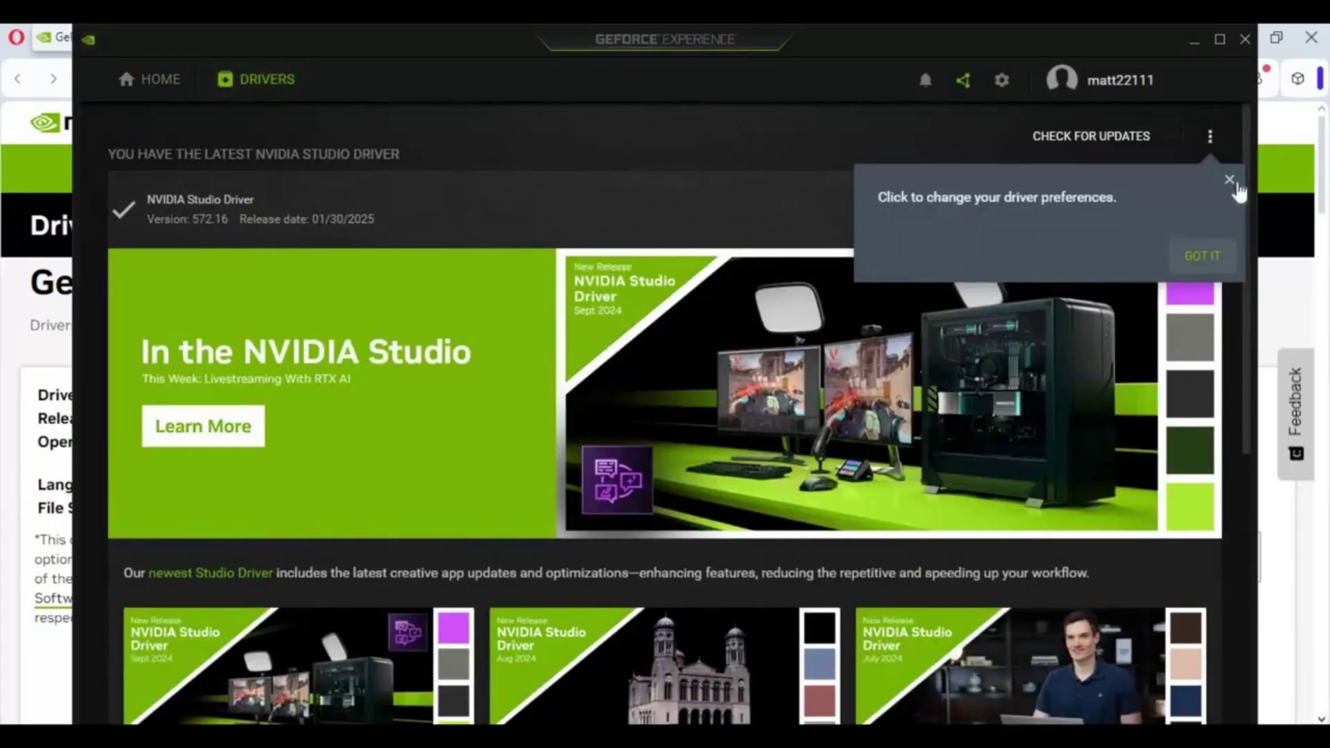
click(1230, 180)
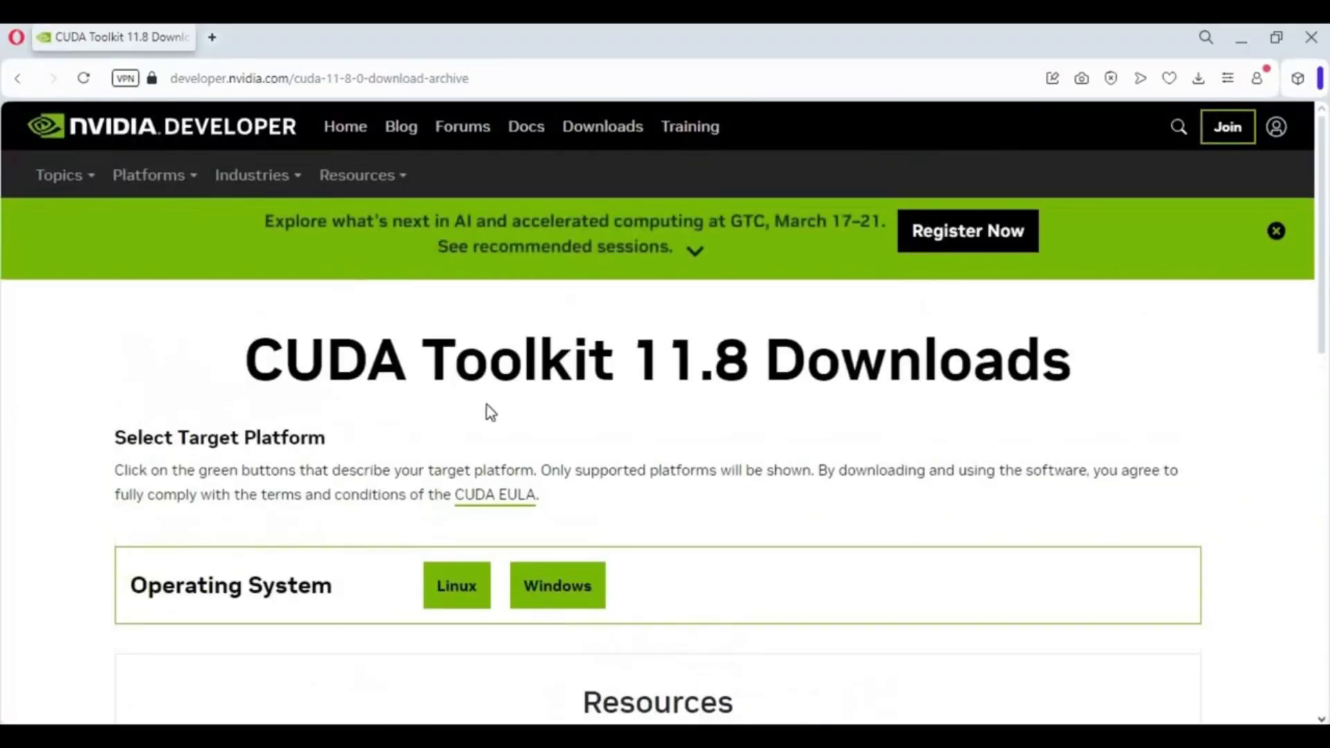
Step: Select Windows, x86_64, 10 and exe (local), then download the 3.0 GB base installer
scroll(380, 447, down, 3)
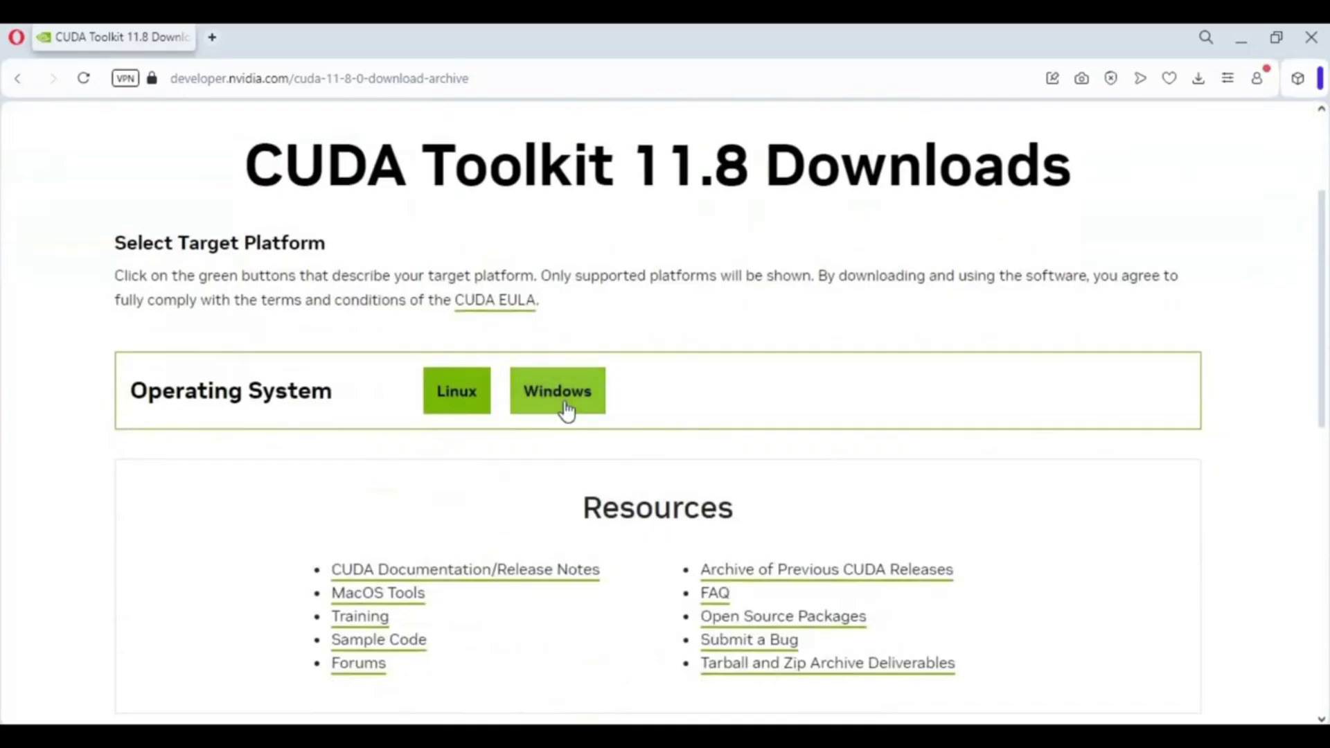
click(567, 410)
click(475, 471)
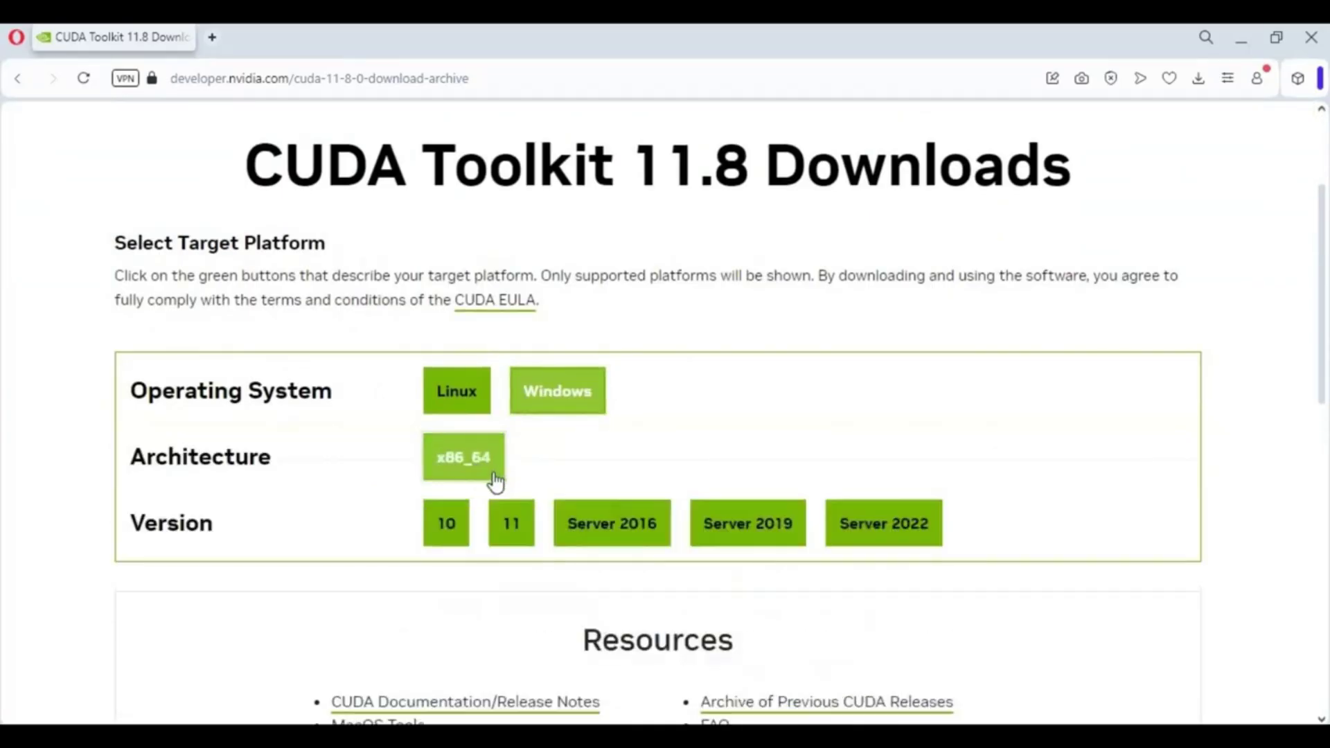
scroll(496, 481, down, 1)
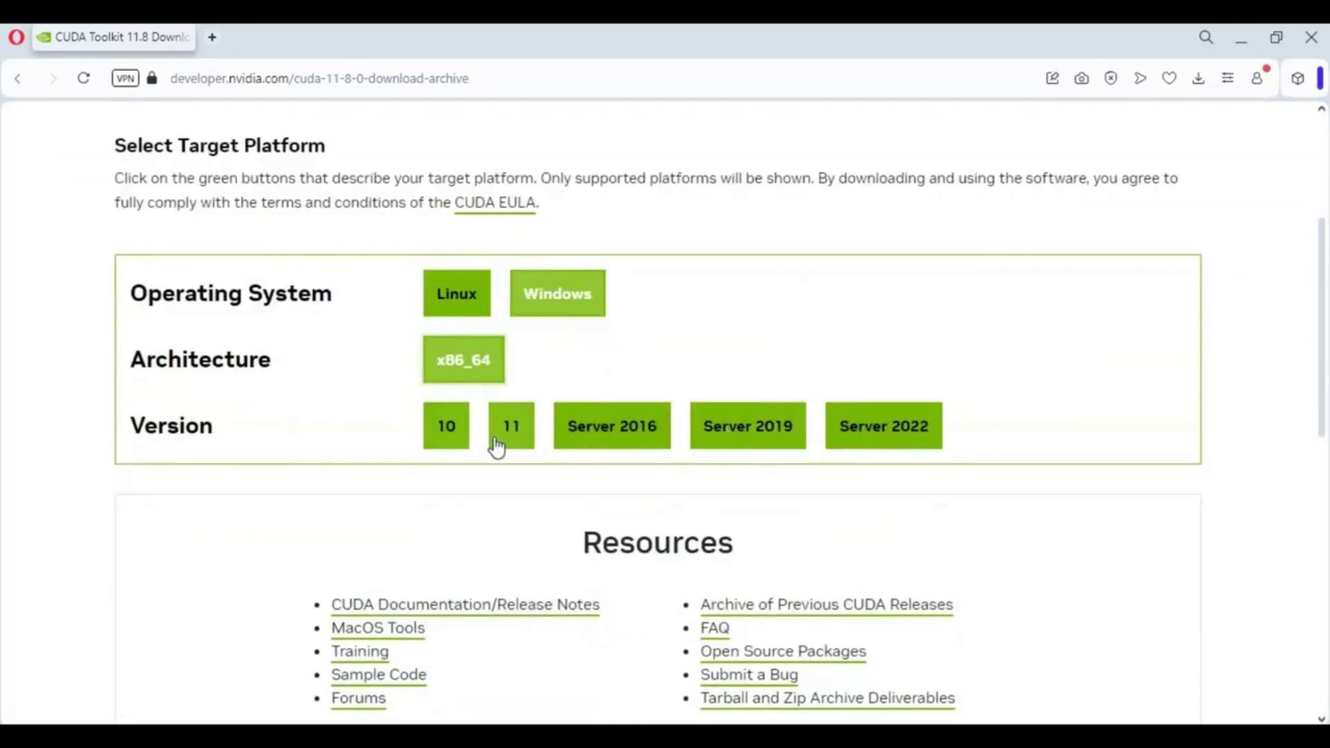
click(440, 444)
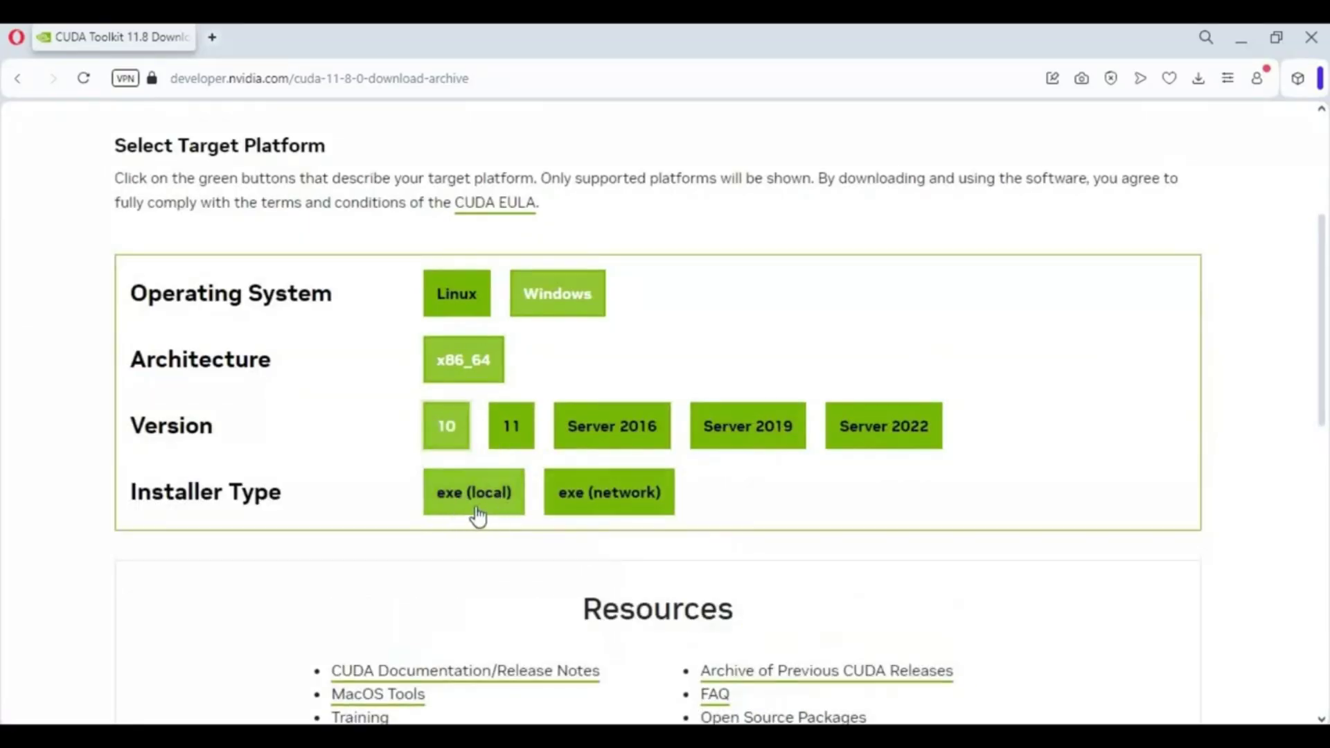
click(478, 516)
scroll(481, 472, down, 2)
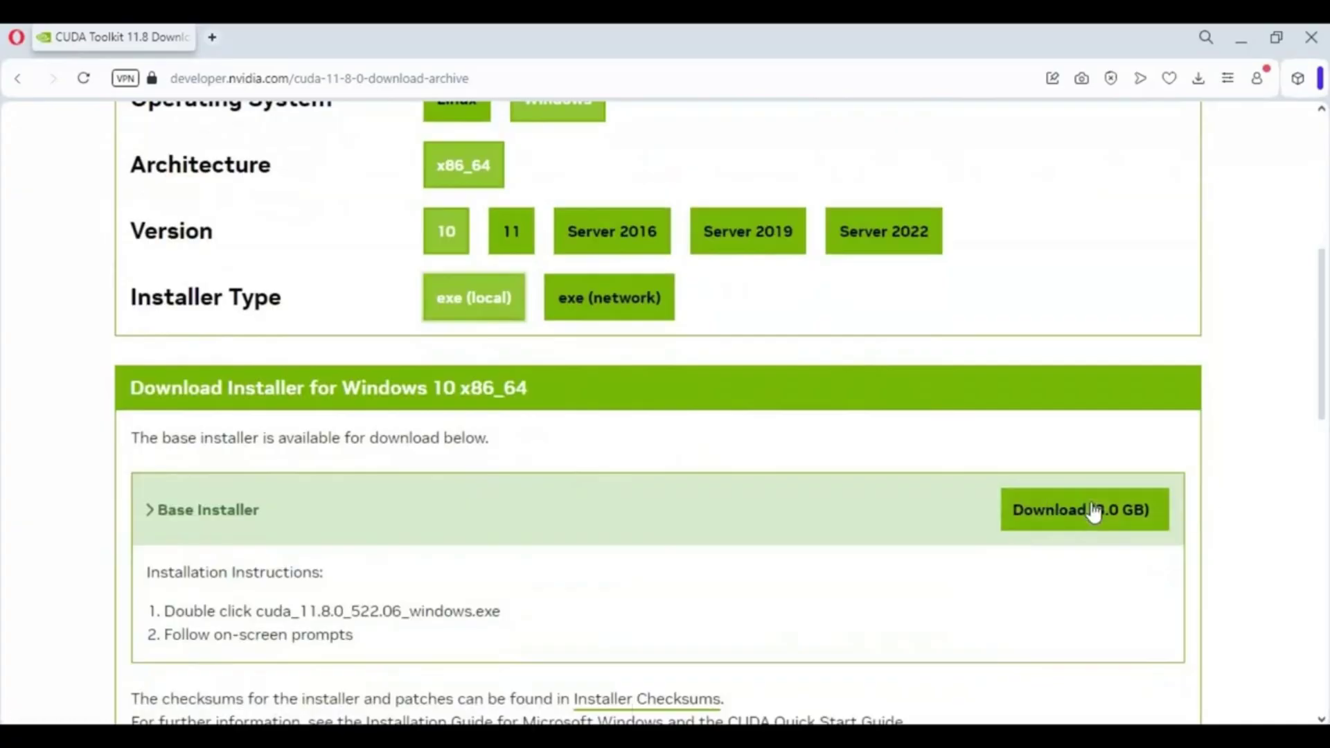
click(1038, 511)
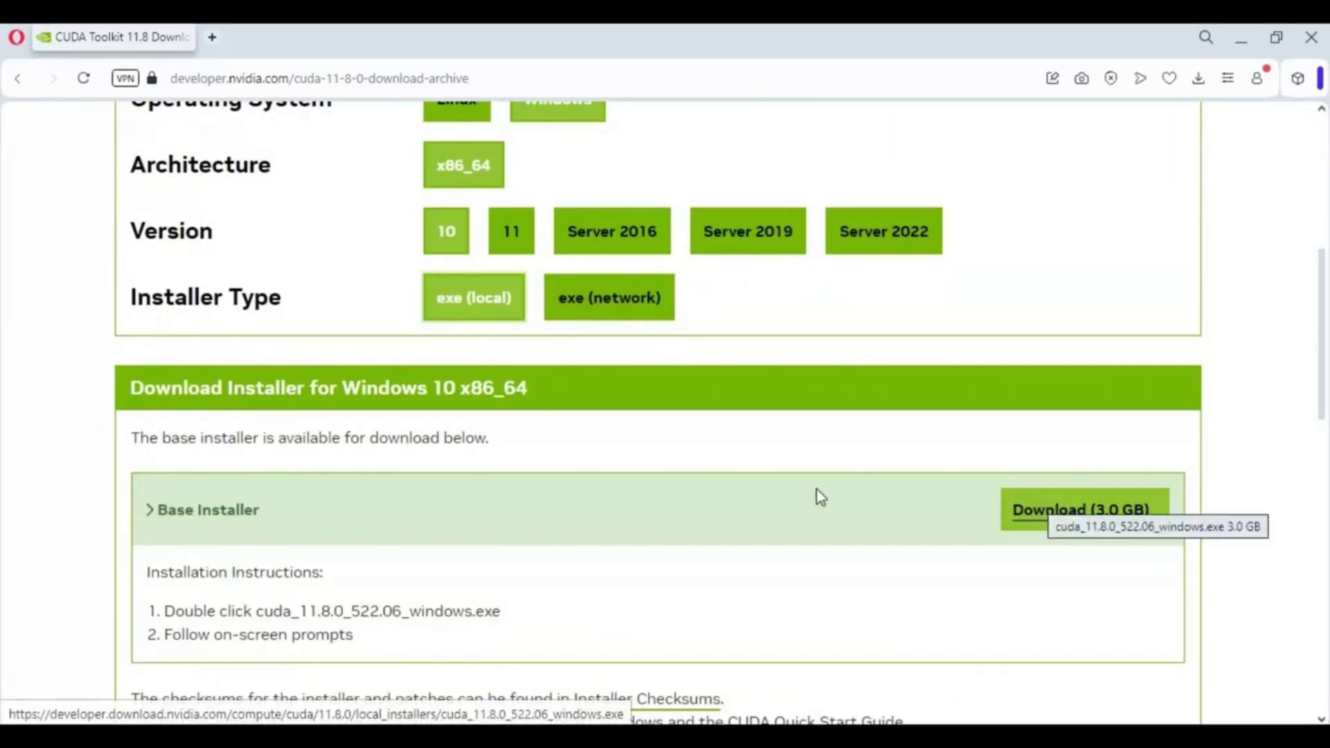
Step: Open Command Prompt via Start search and run nvcc --version
key(super)
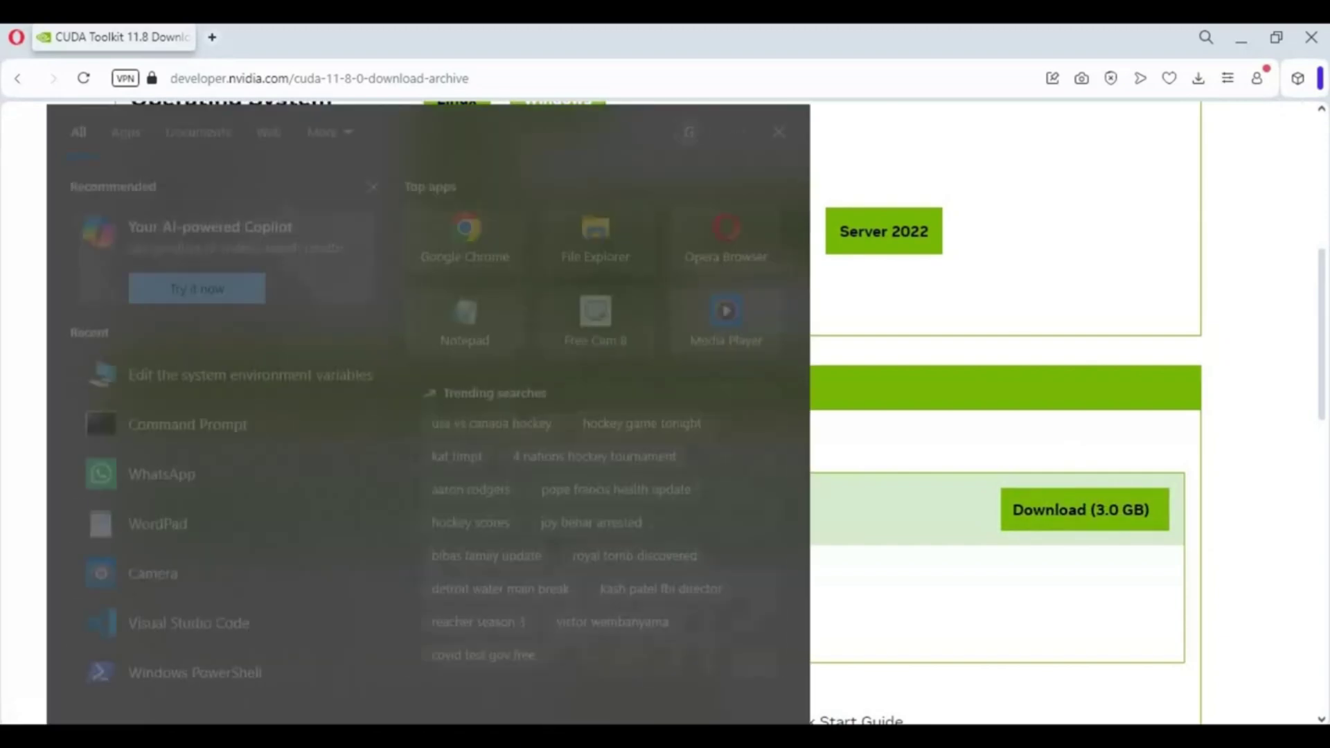
text(com)
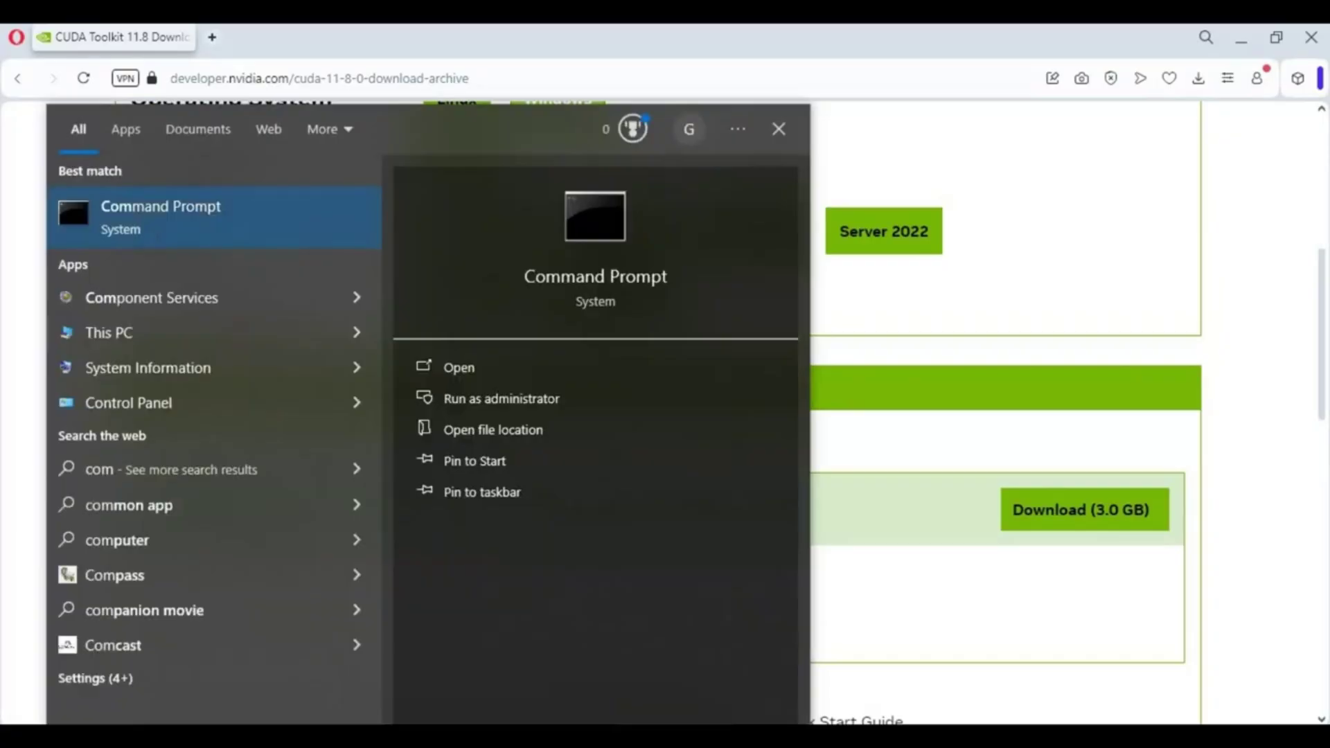
key(Return)
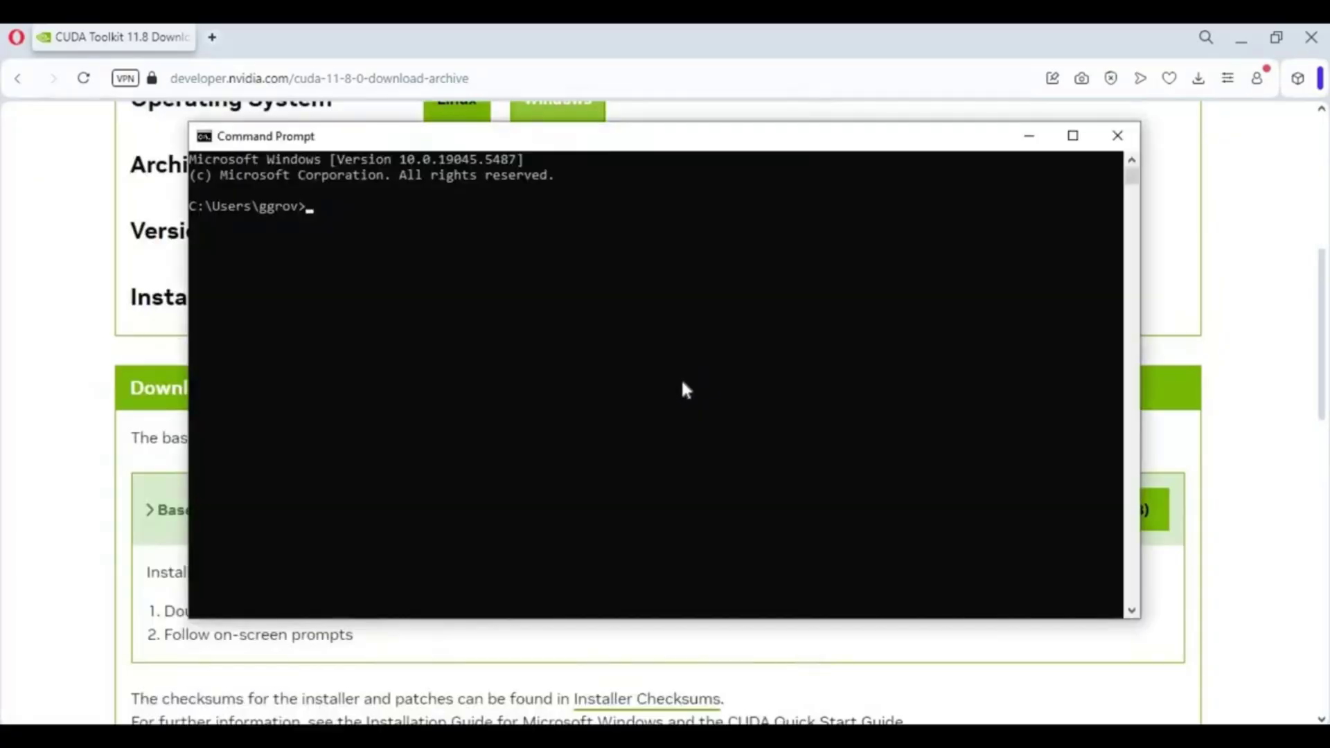
text(nvcc --version)
key(Return)
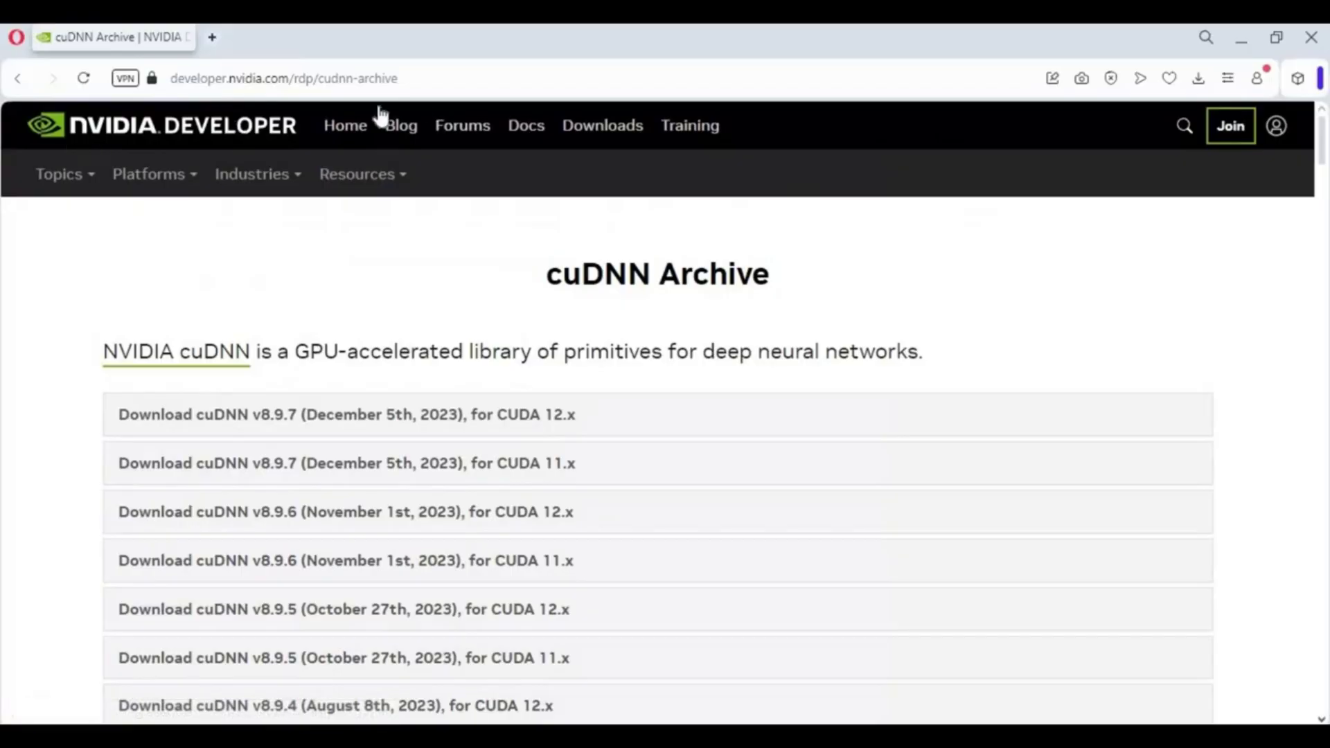
Step: Expand cuDNN v8.9.7 for CUDA 11.x and request its Local Installer for Windows (Zip)
click(341, 82)
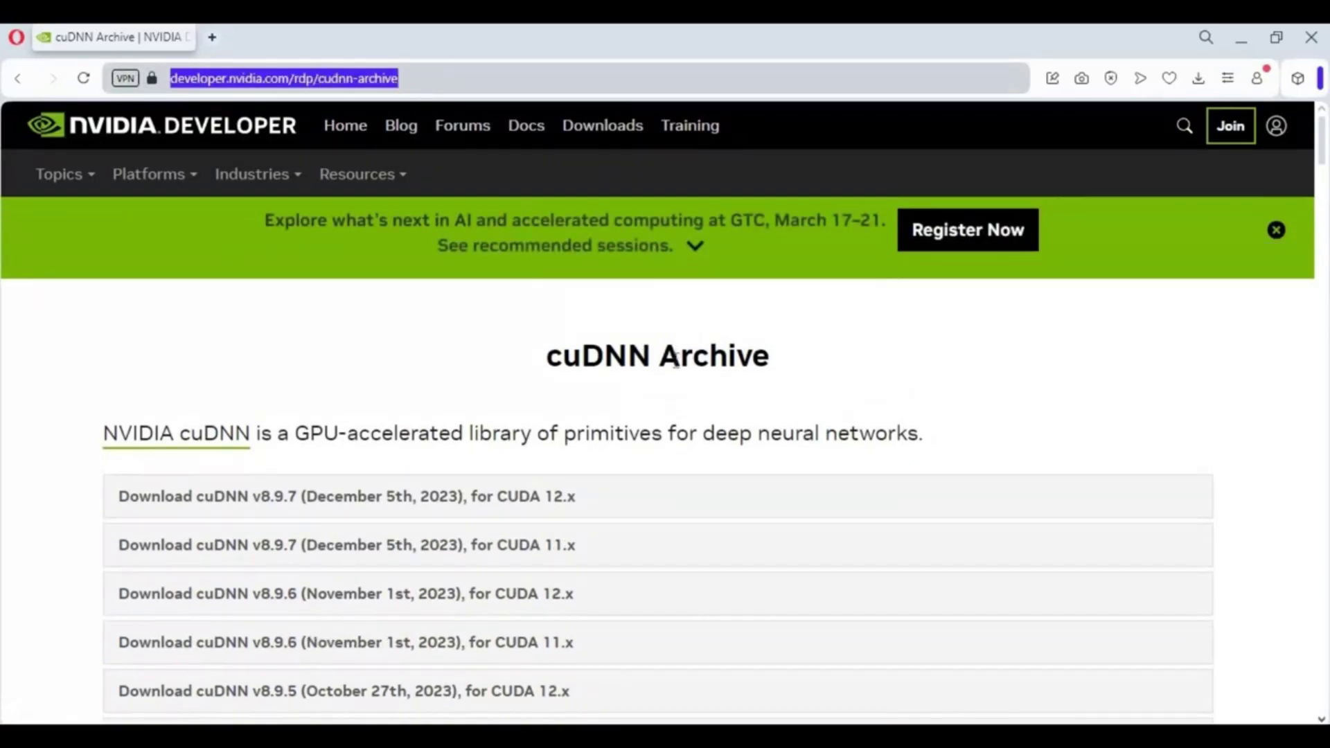
scroll(475, 322, down, 2)
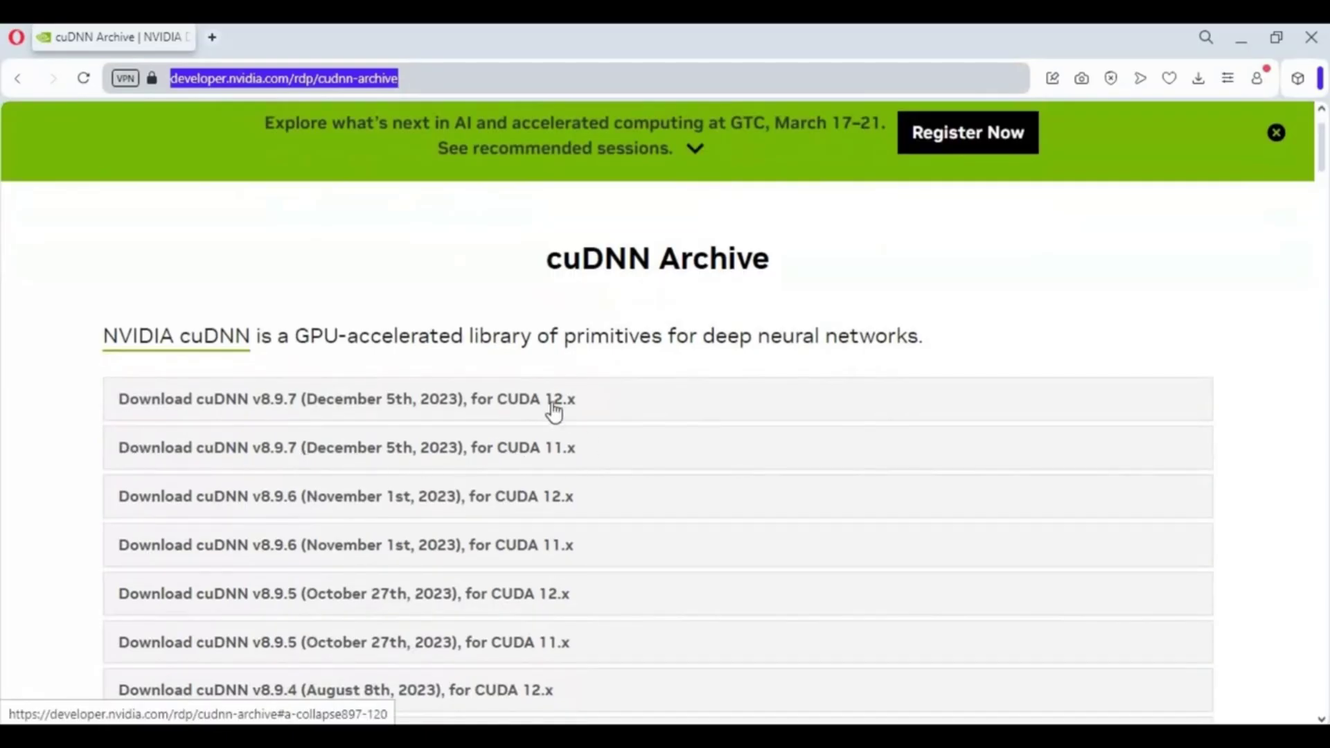
click(547, 454)
scroll(407, 297, down, 5)
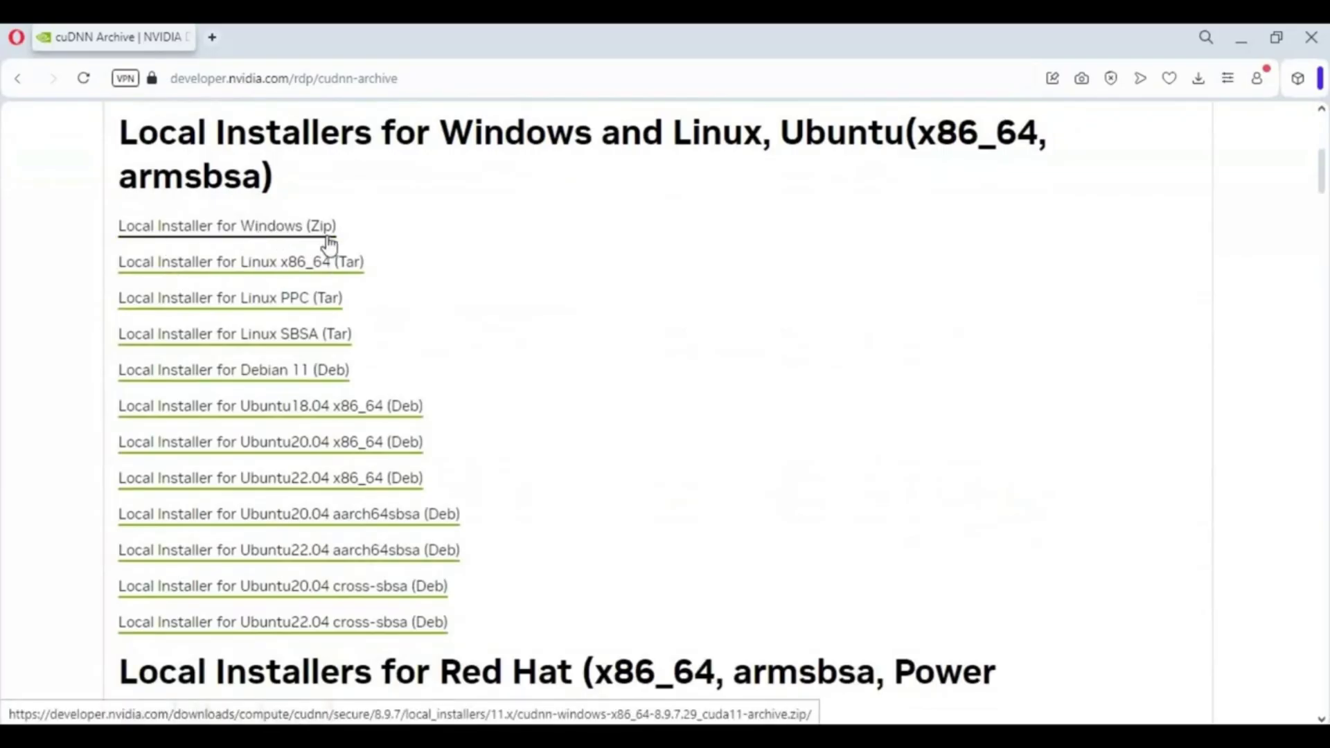
click(280, 237)
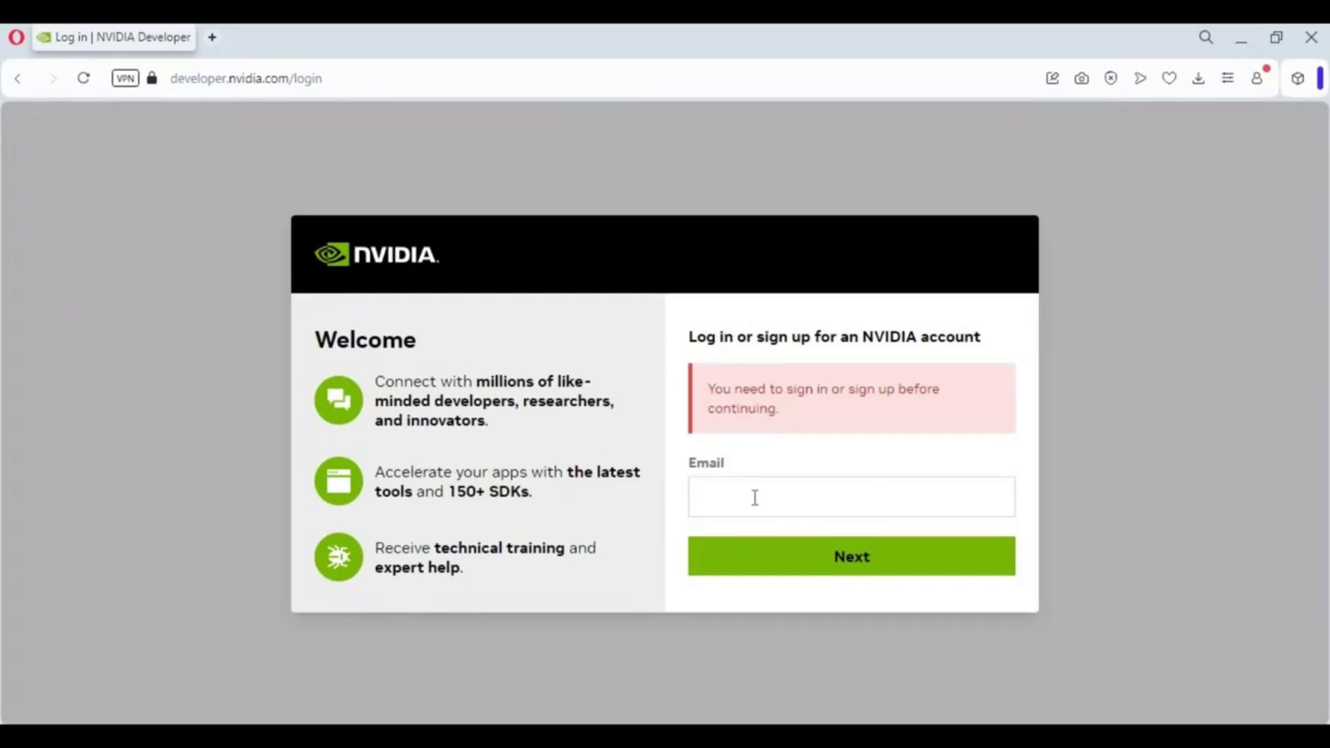
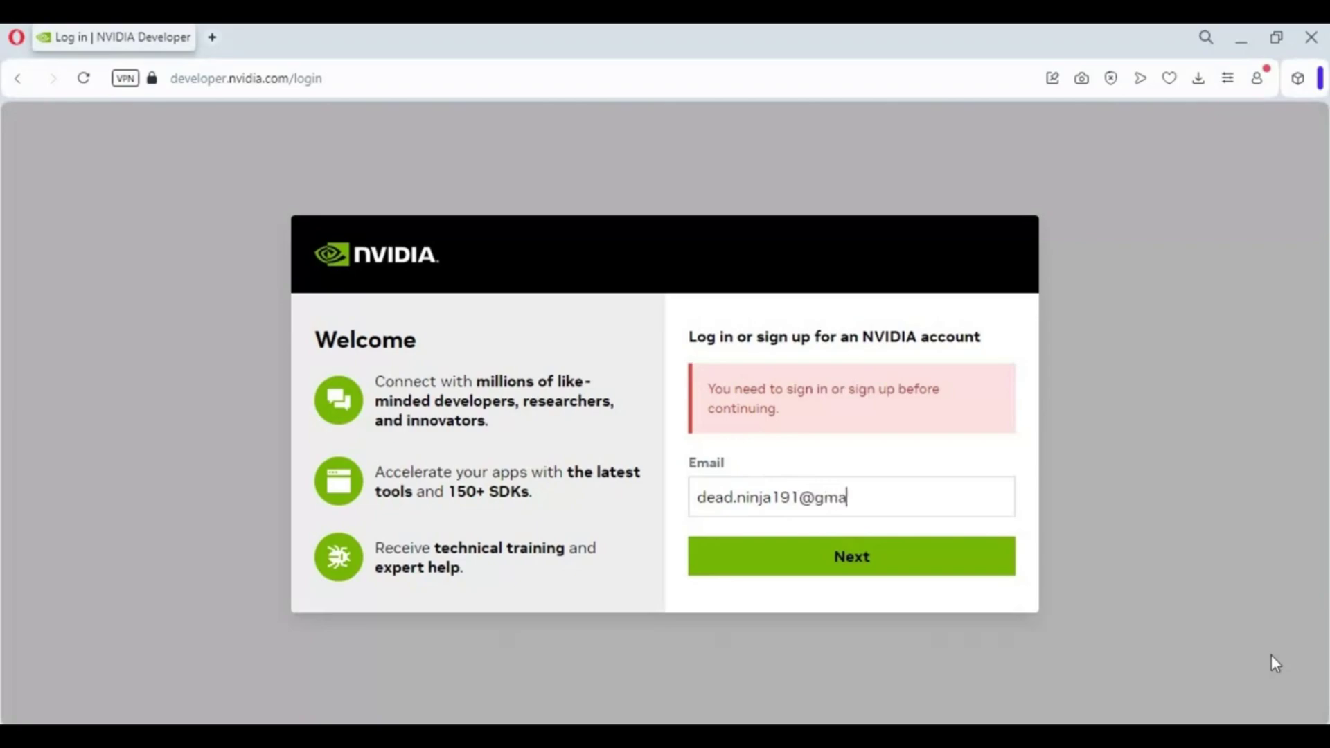
Step: Enter the account e-mail address and submit it with Next
click(907, 556)
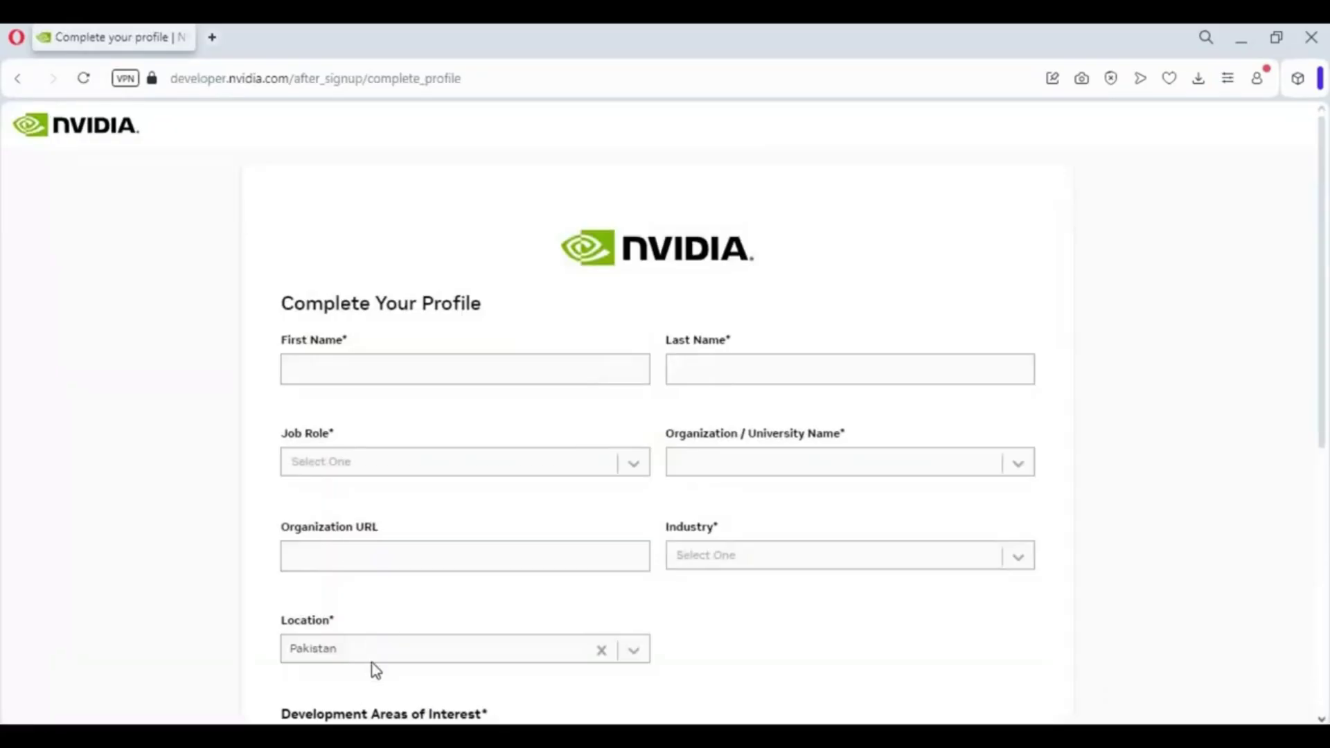
Step: Fill in the first and last name fields of the profile form
scroll(467, 492, down, 4)
scroll(469, 493, up, 4)
click(364, 370)
text(a)
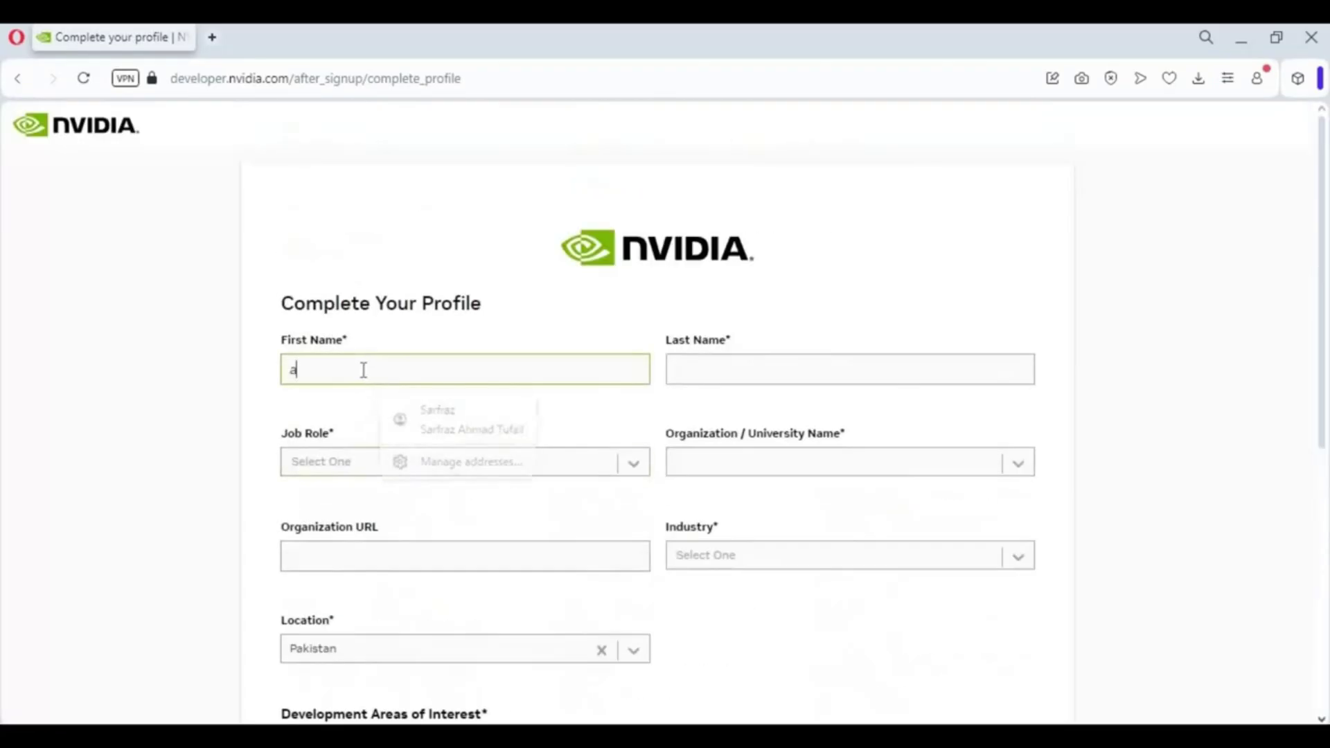
click(695, 371)
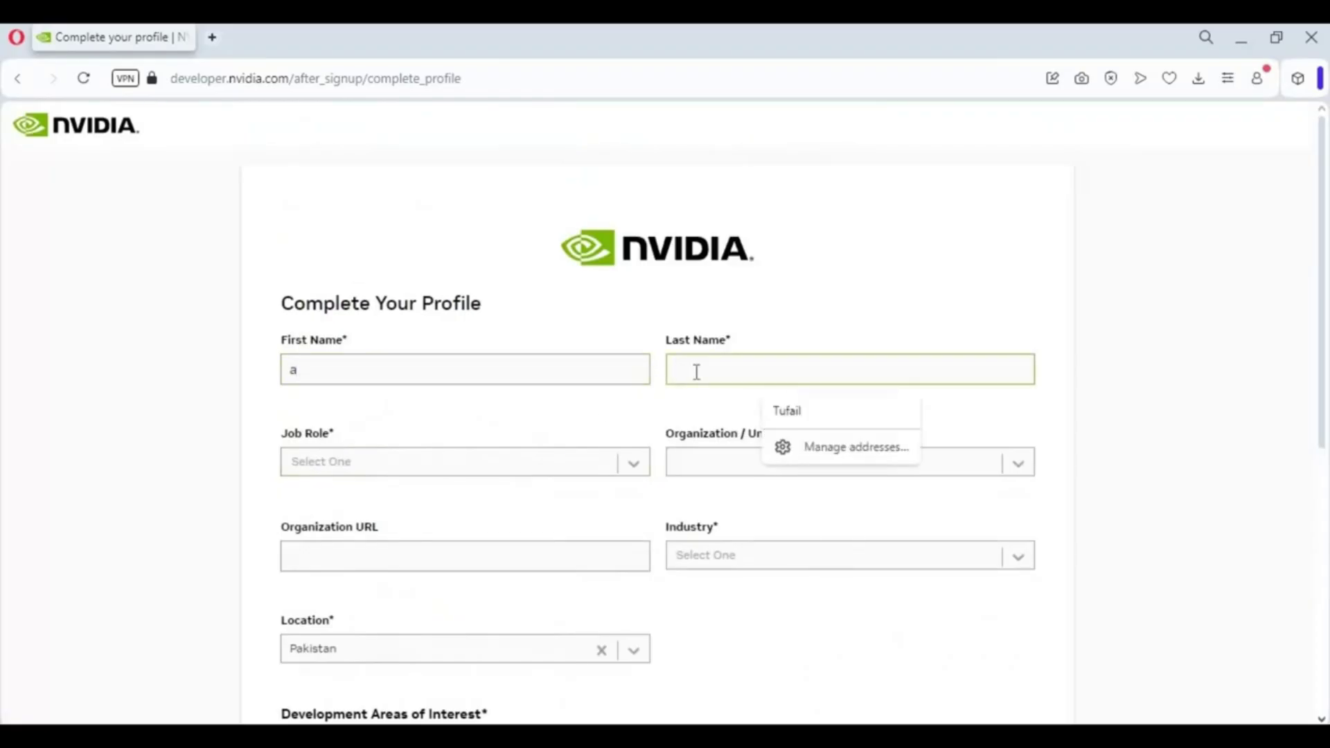
text(b)
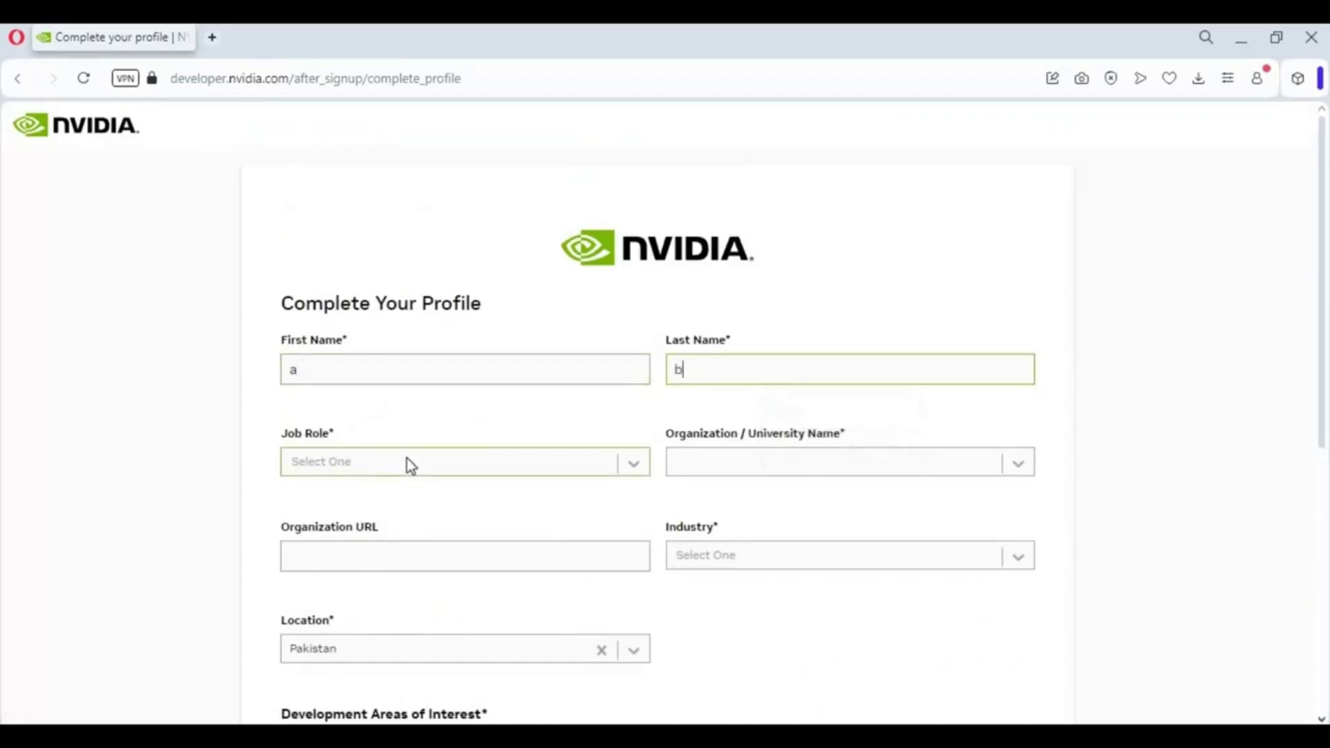
Step: Set job role Consulting, organization United Airlines Holdings, industry Agriculture, and submit the profile
click(407, 459)
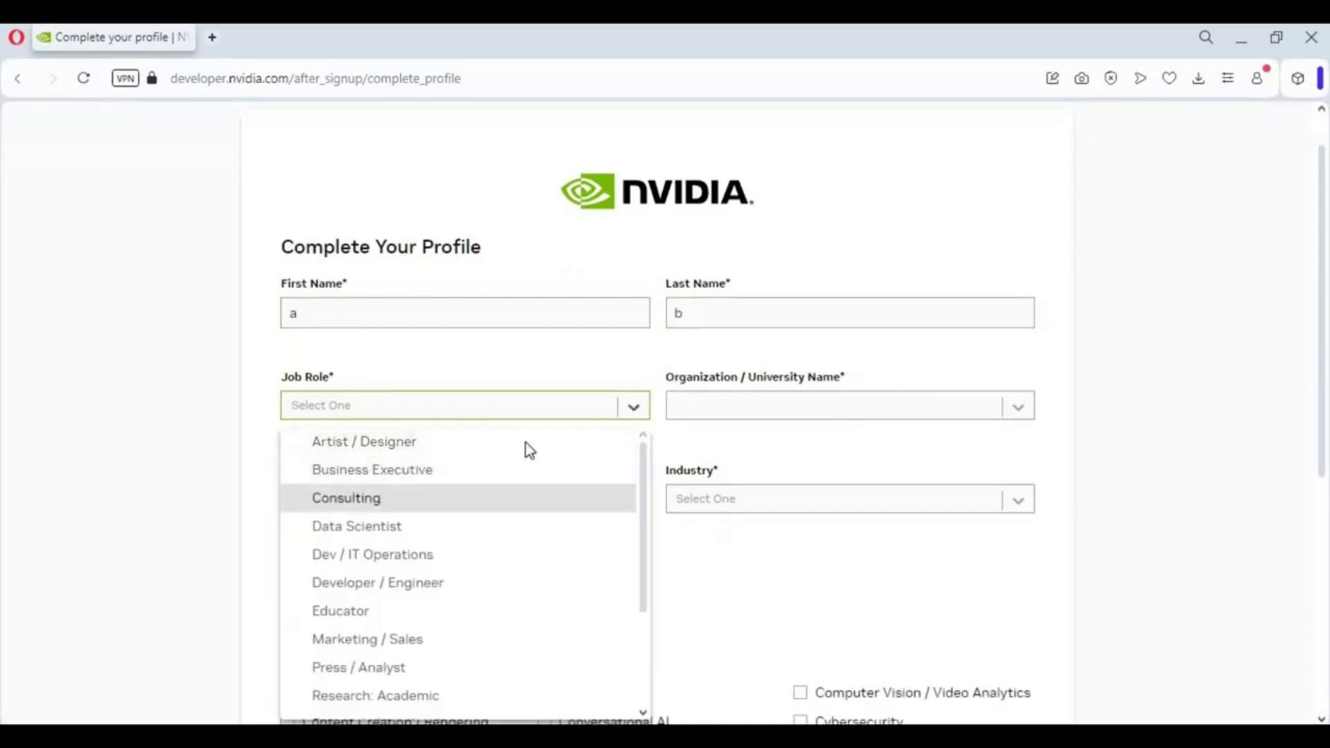
key(Return)
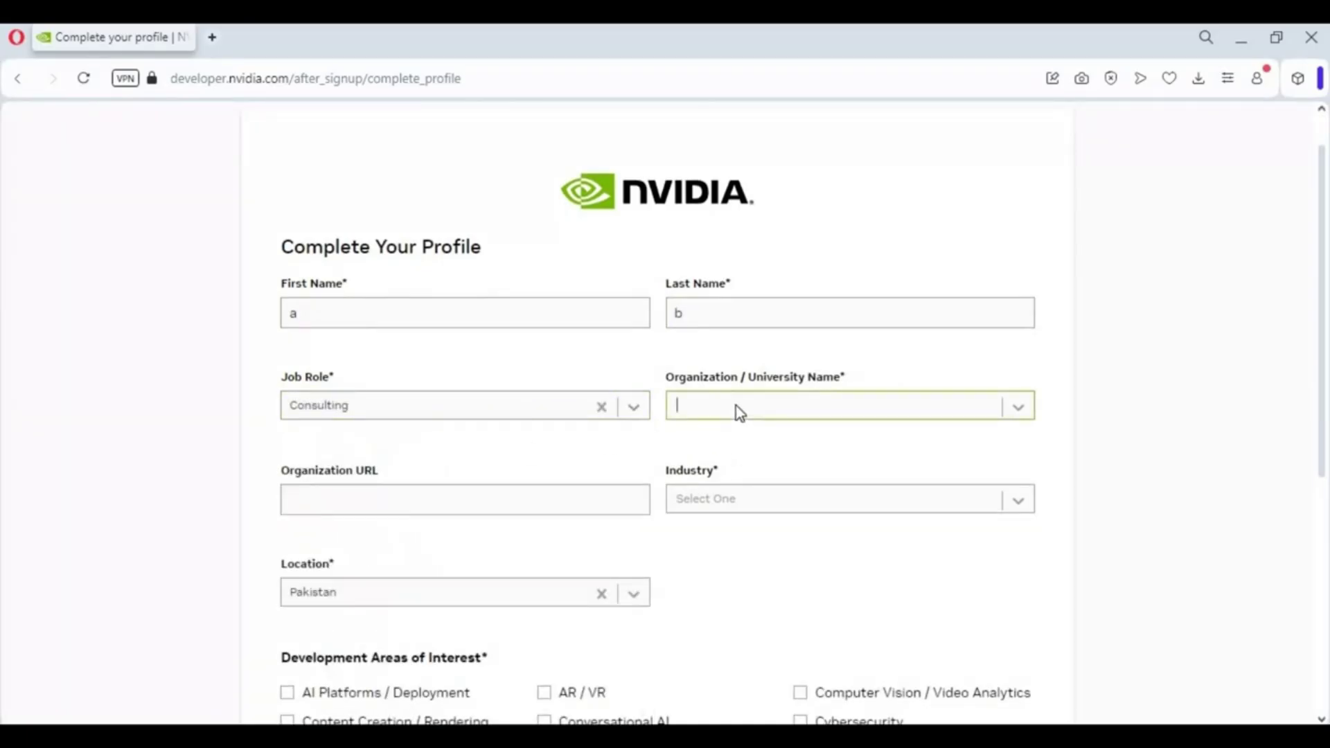
text(un)
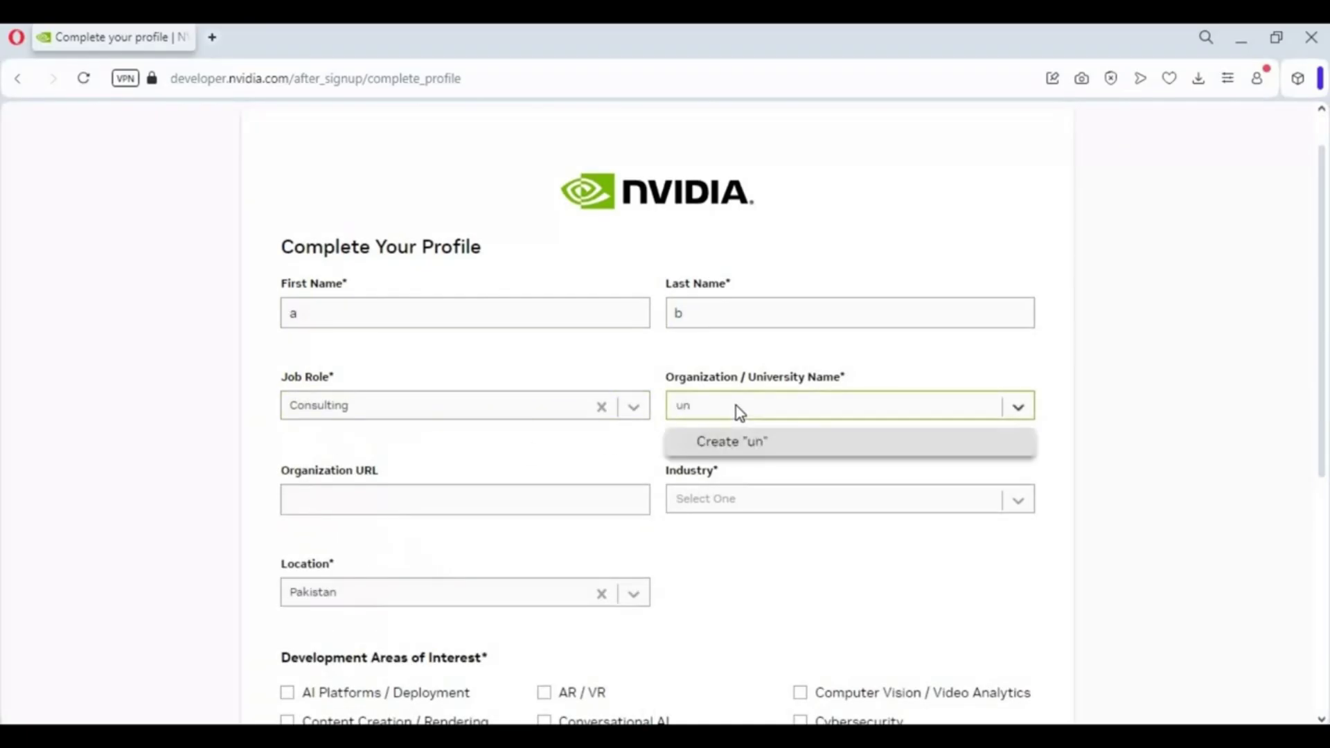
text(i)
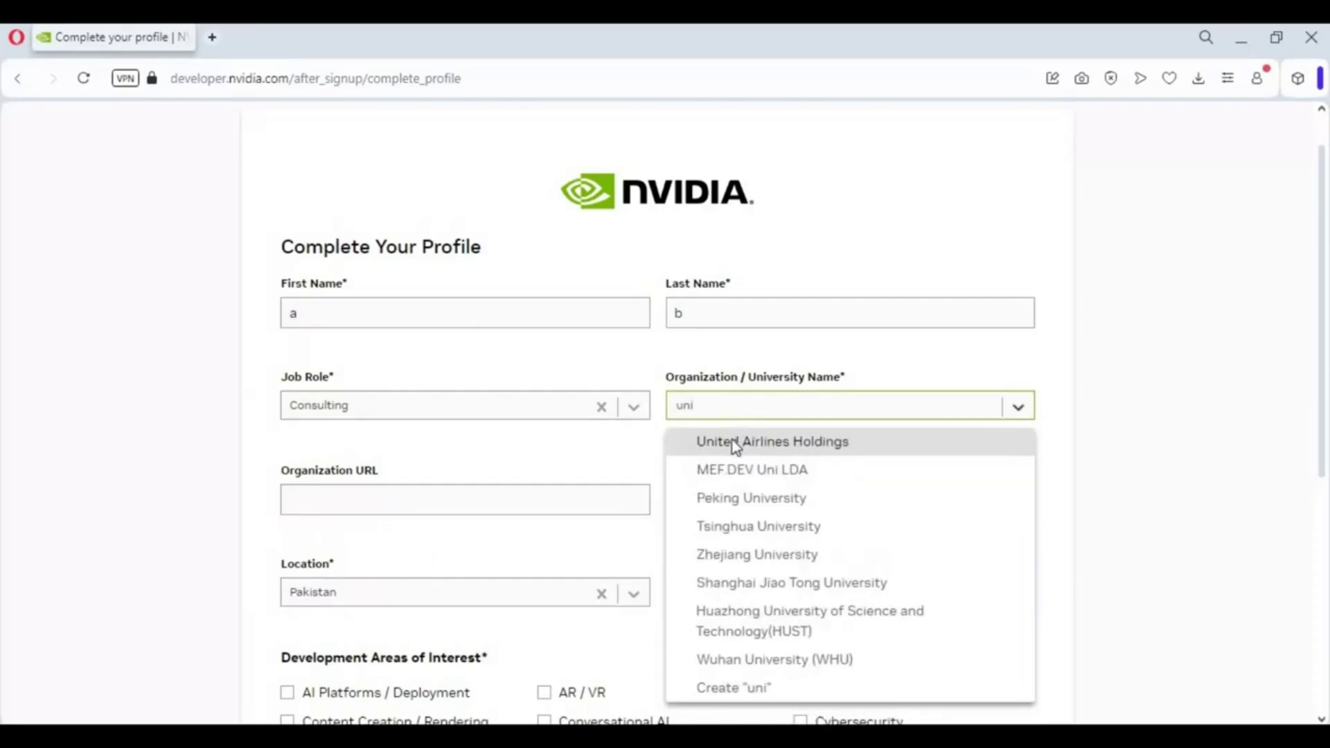
key(Return)
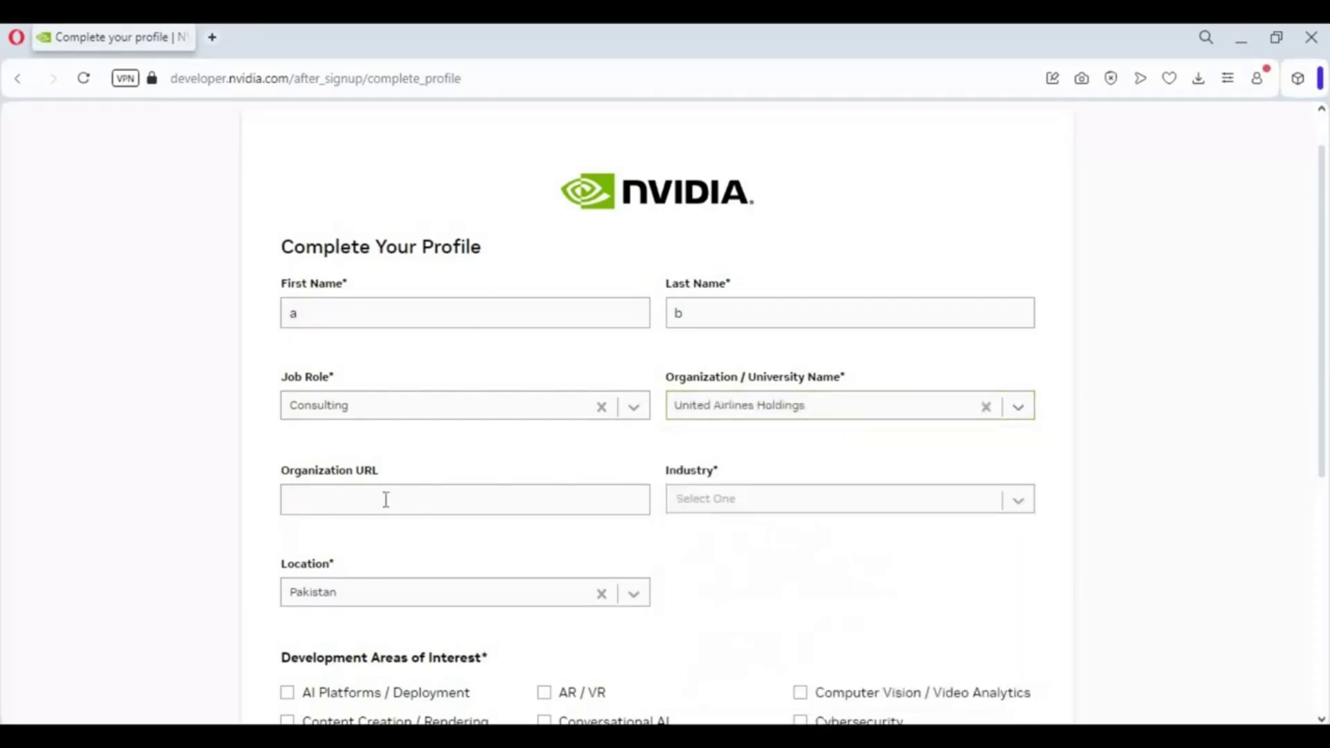
click(725, 505)
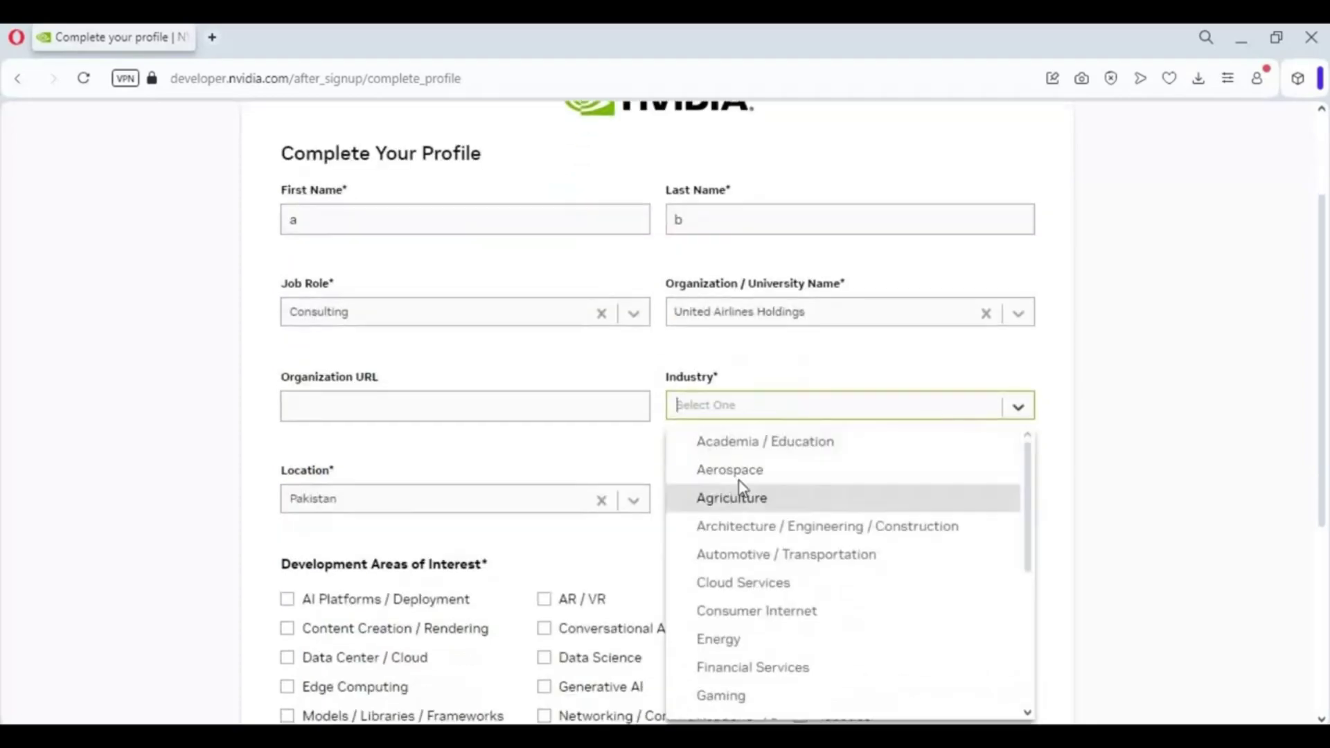
key(Return)
scroll(416, 582, down, 3)
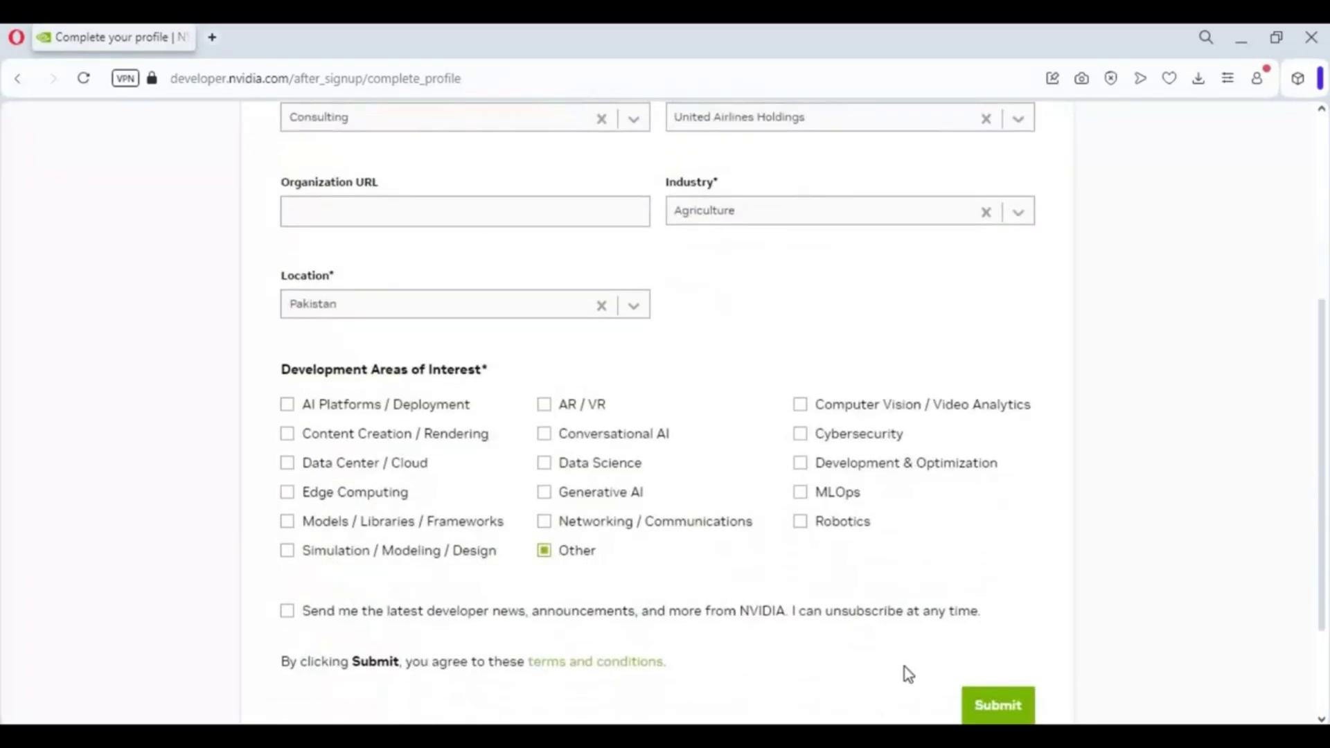
click(1009, 706)
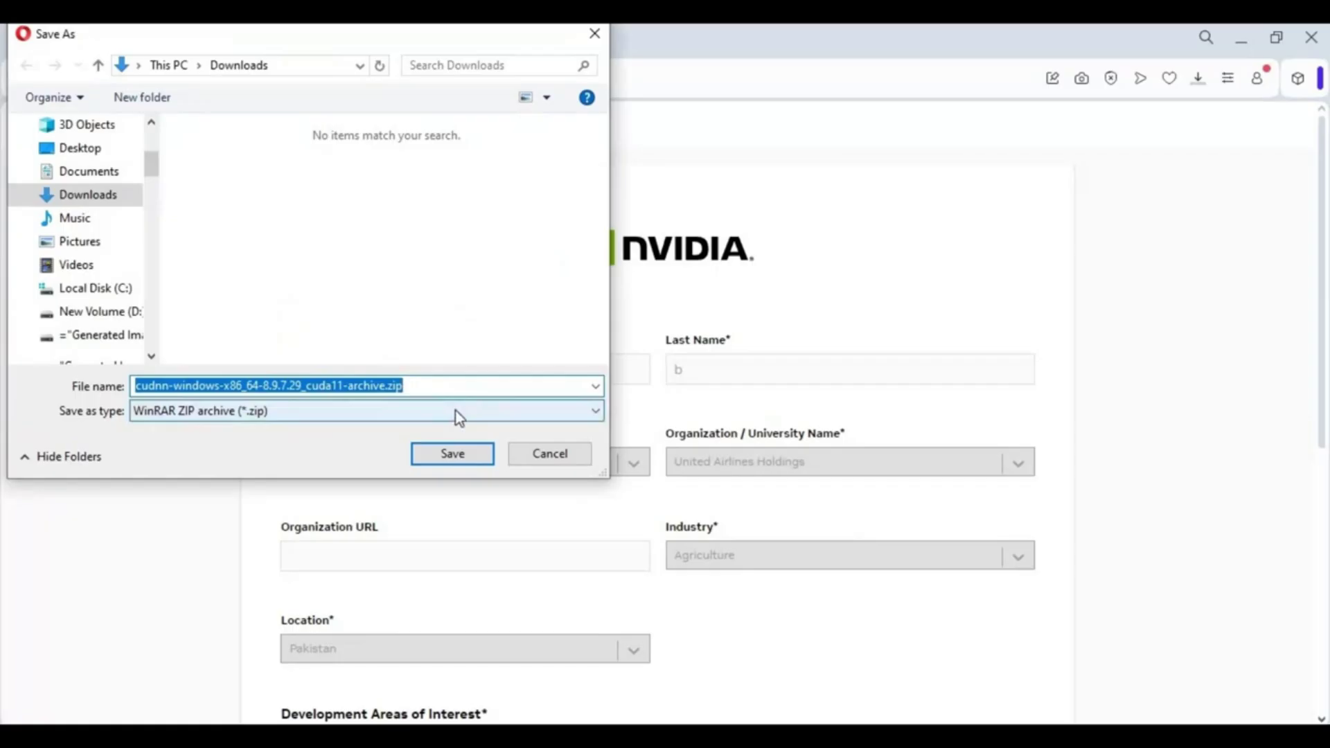
Step: Cancel saving the cuDNN zip download and open a maximized File Explorer window
click(560, 452)
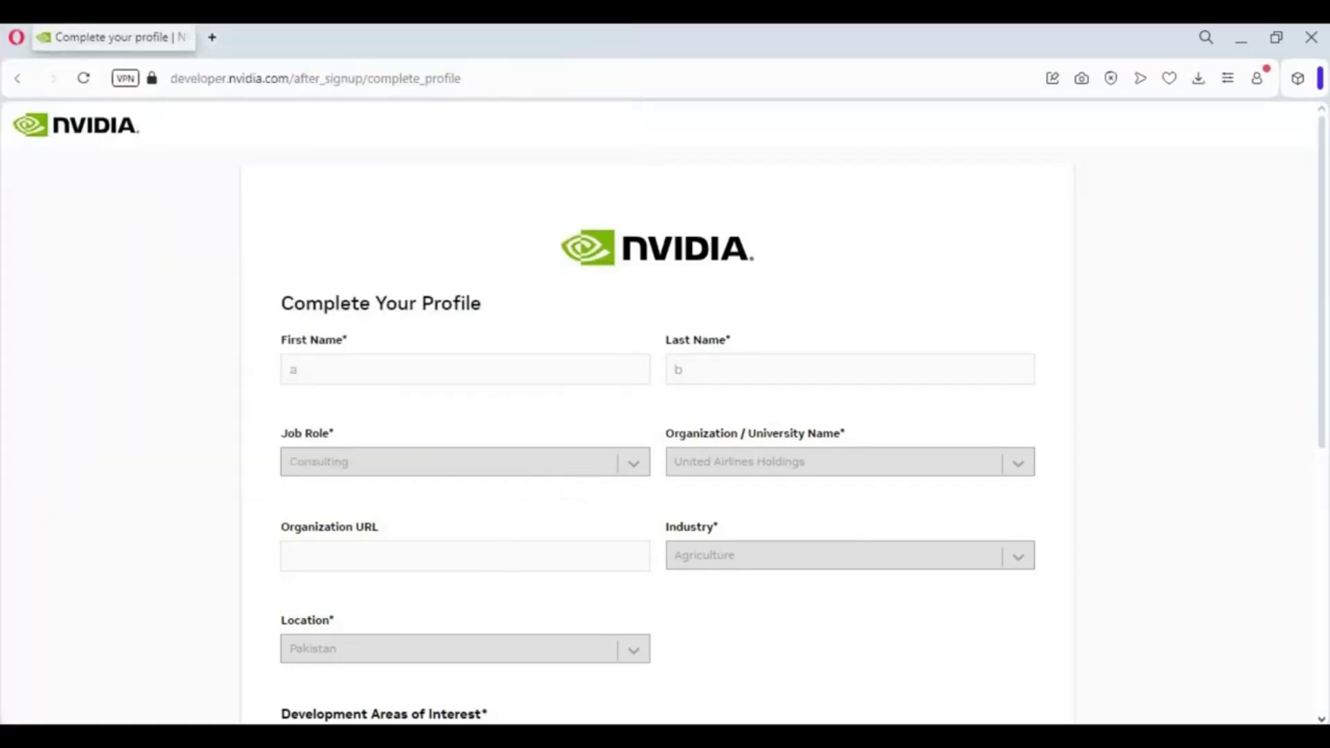
key(super+e)
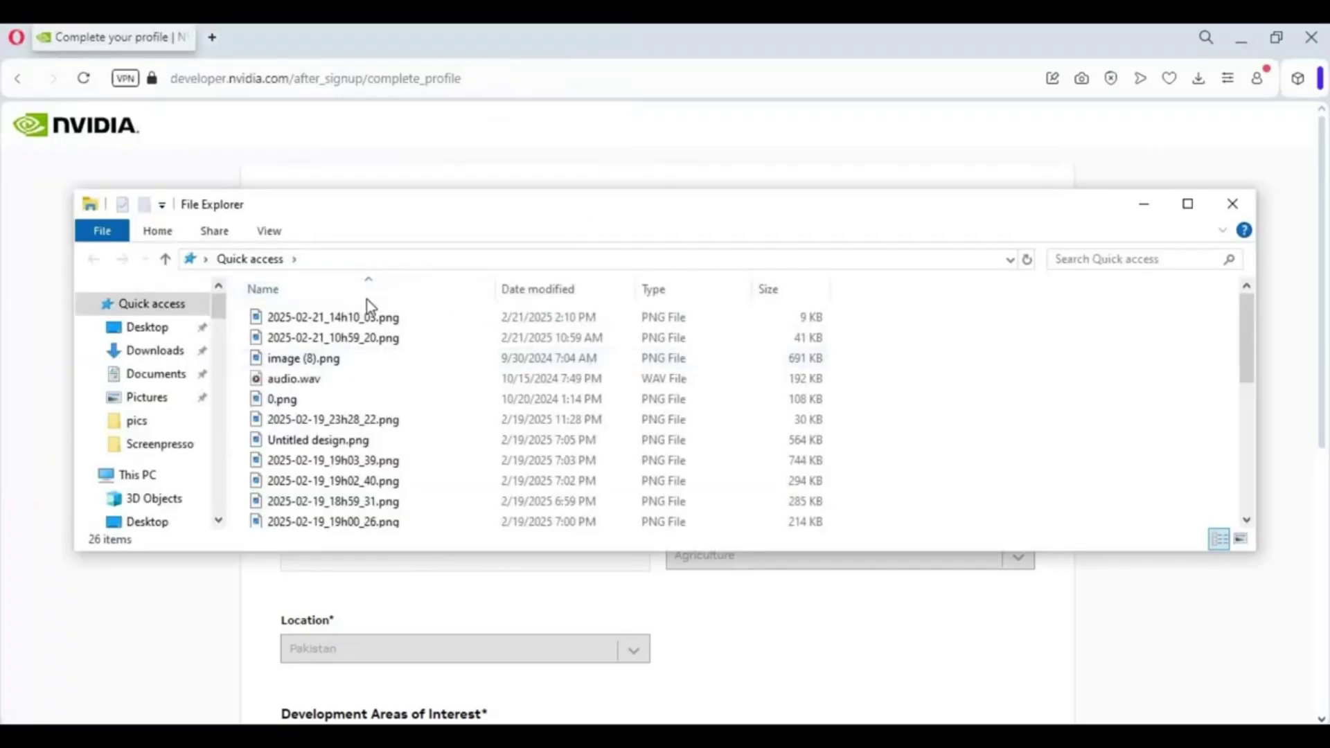
double_click(593, 210)
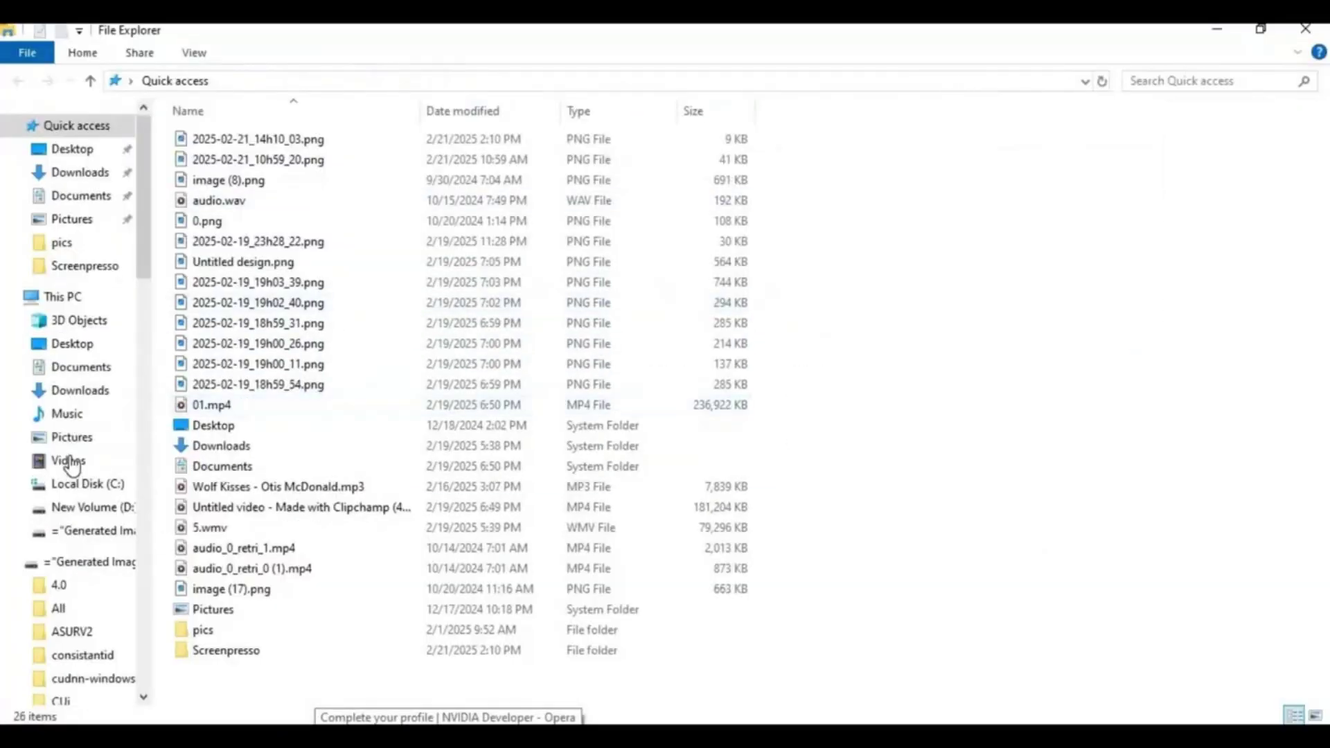
Step: Copy the path of the bin folder in the cuDNN 8.9.7.29 CUDA 12 archive on F:
click(94, 530)
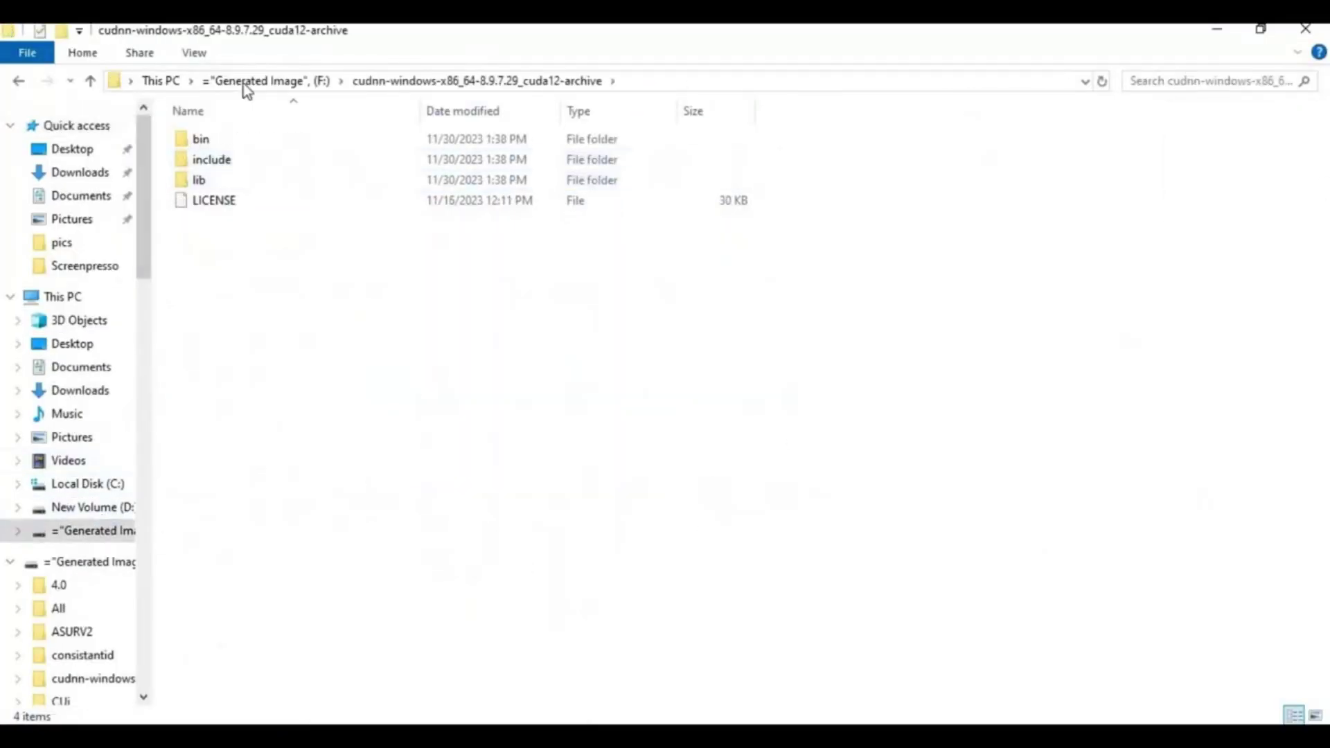
double_click(185, 143)
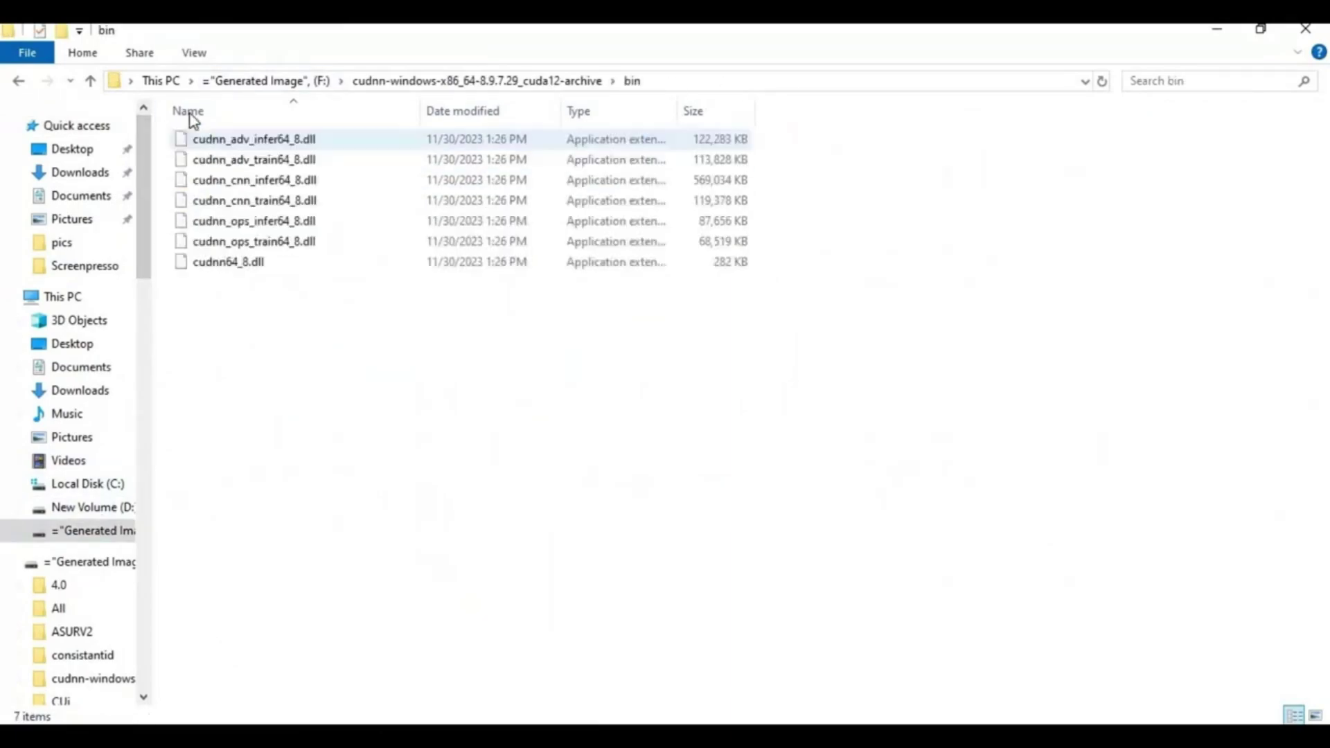
click(676, 82)
key(ctrl+c)
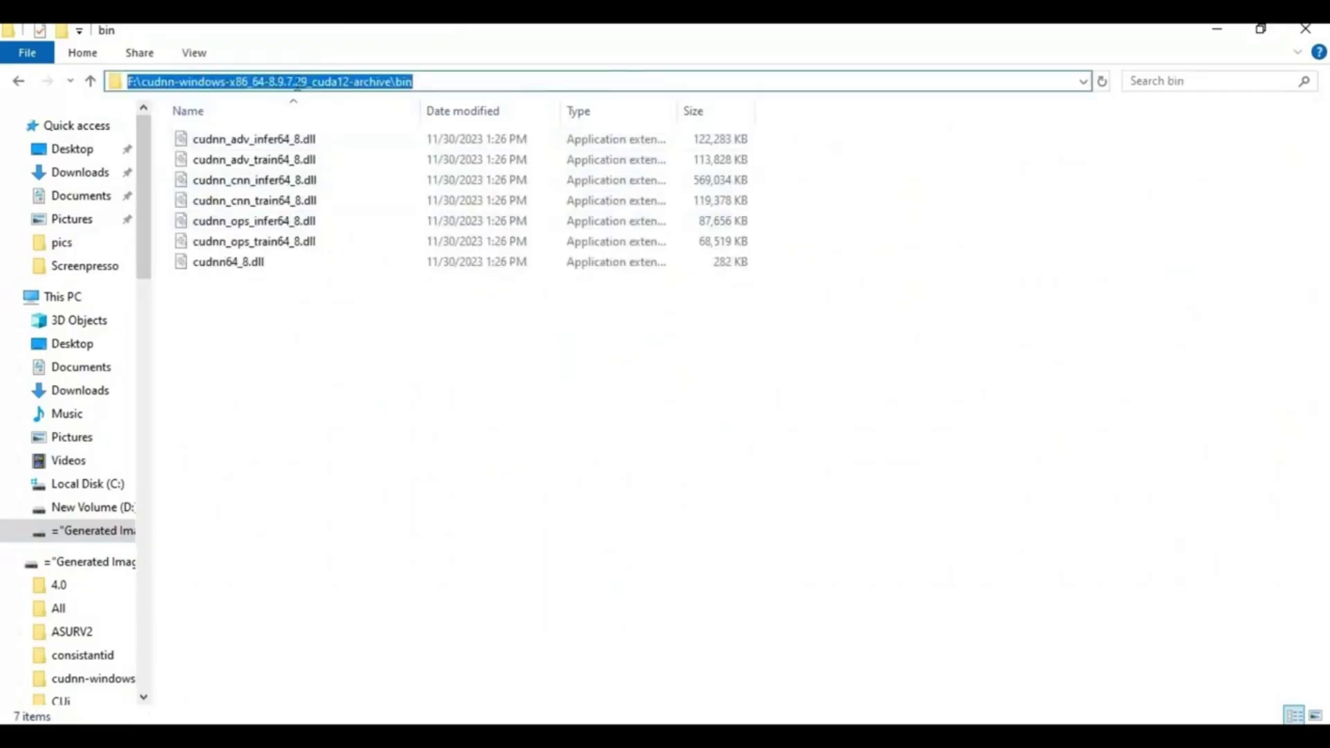
right_click(358, 81)
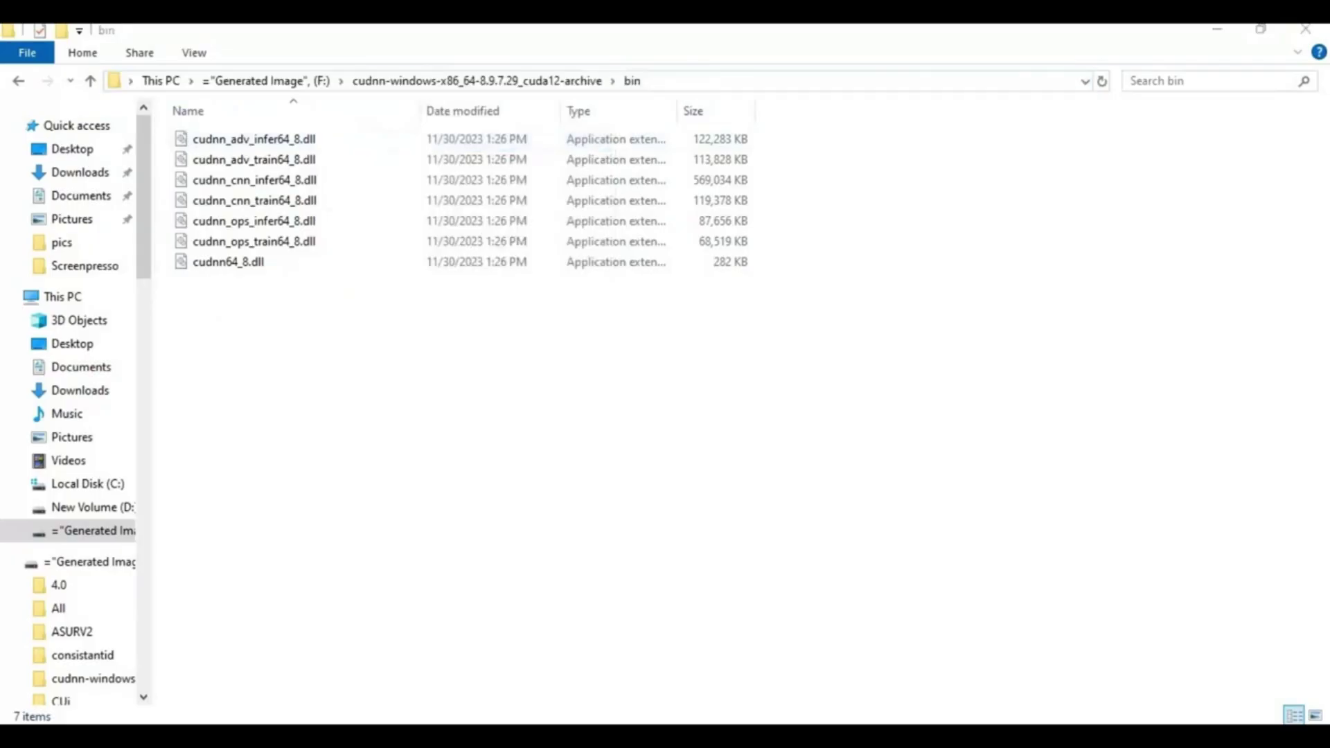
key(super)
Step: Paste the cuDNN bin path as a new user Path entry via the 'env' search and save
text(env)
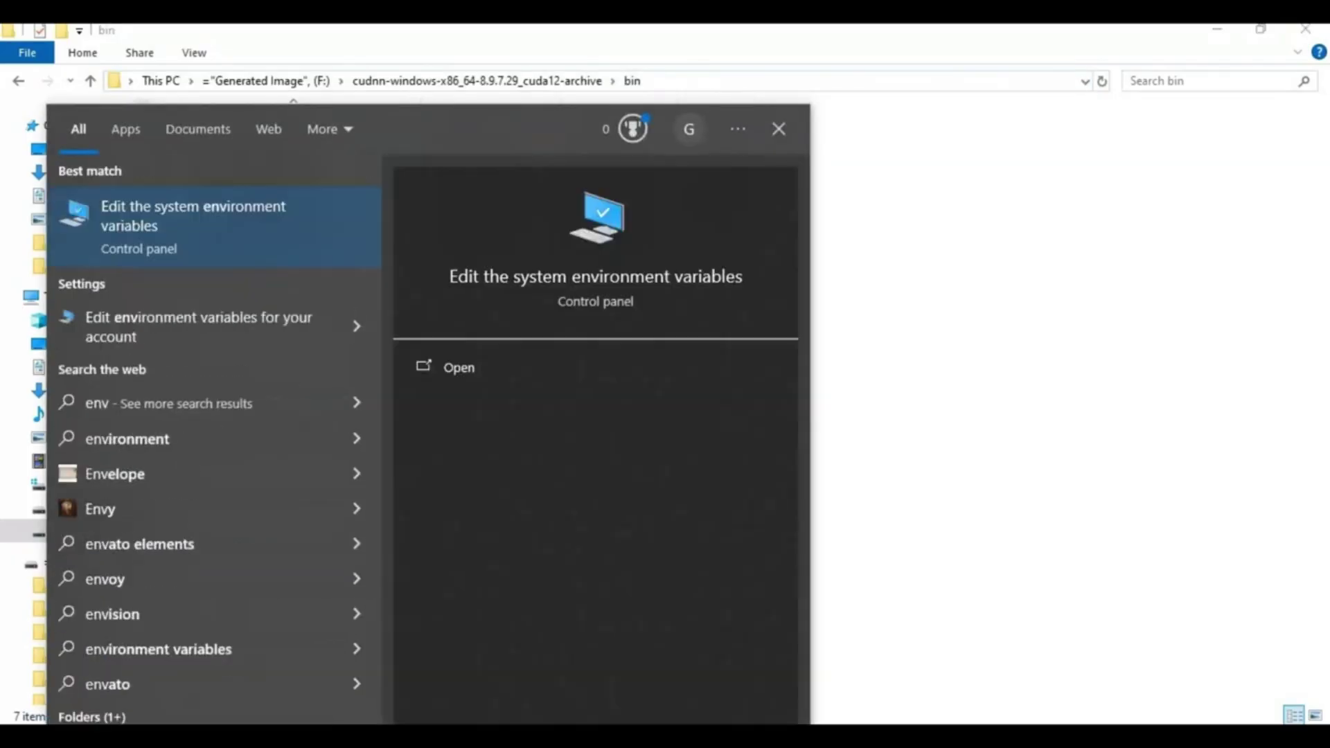
click(174, 237)
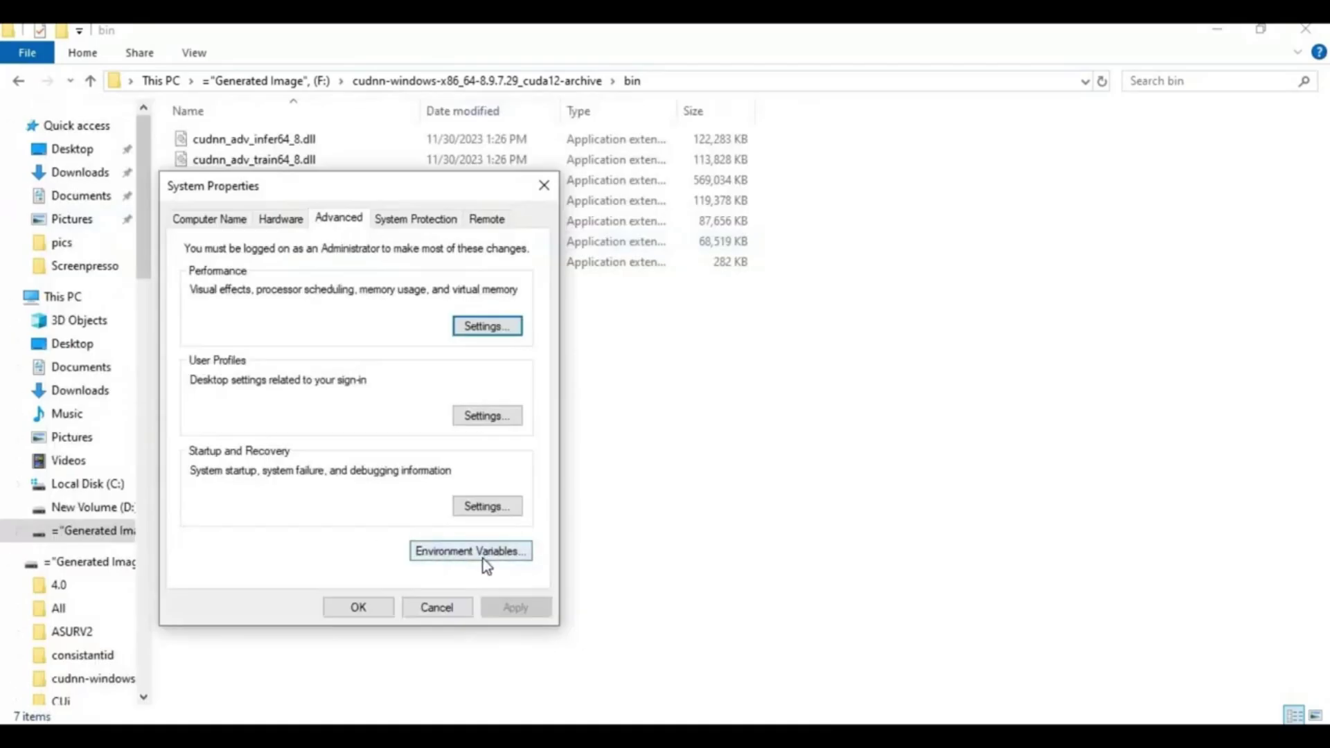
click(483, 558)
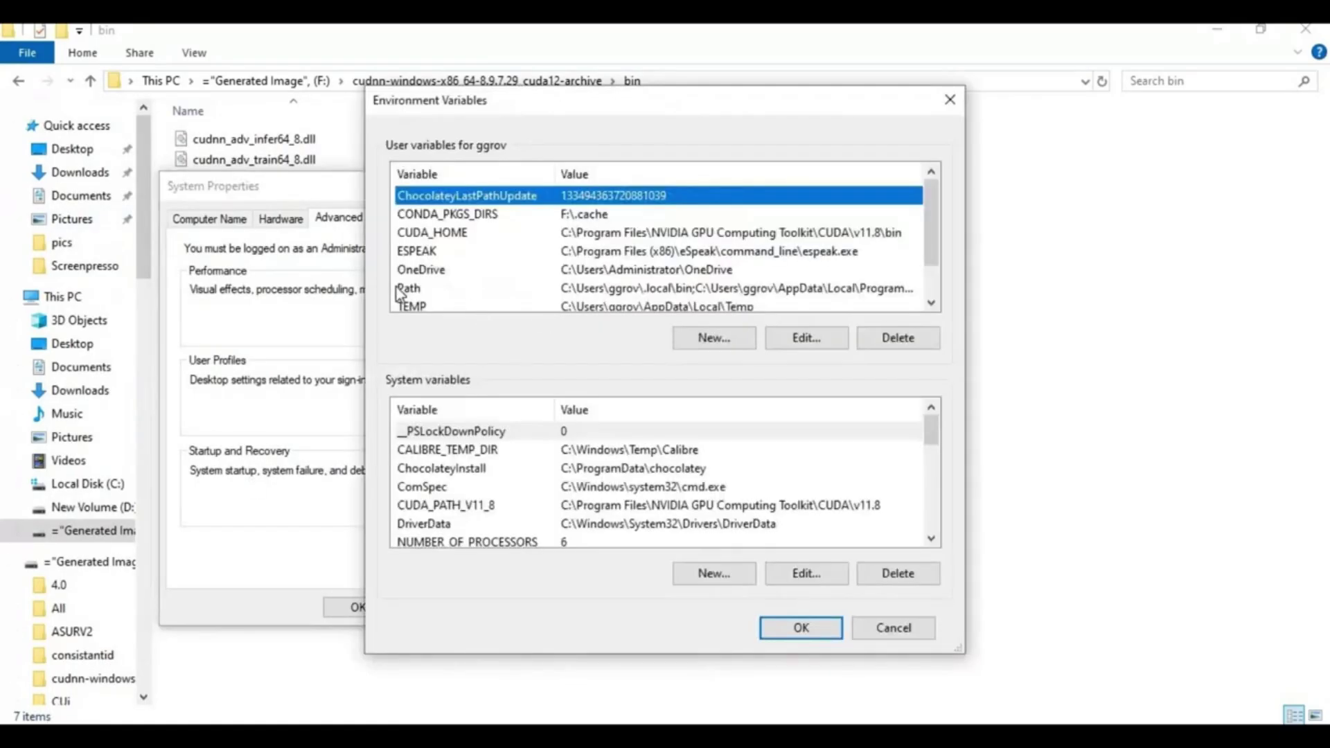
double_click(598, 289)
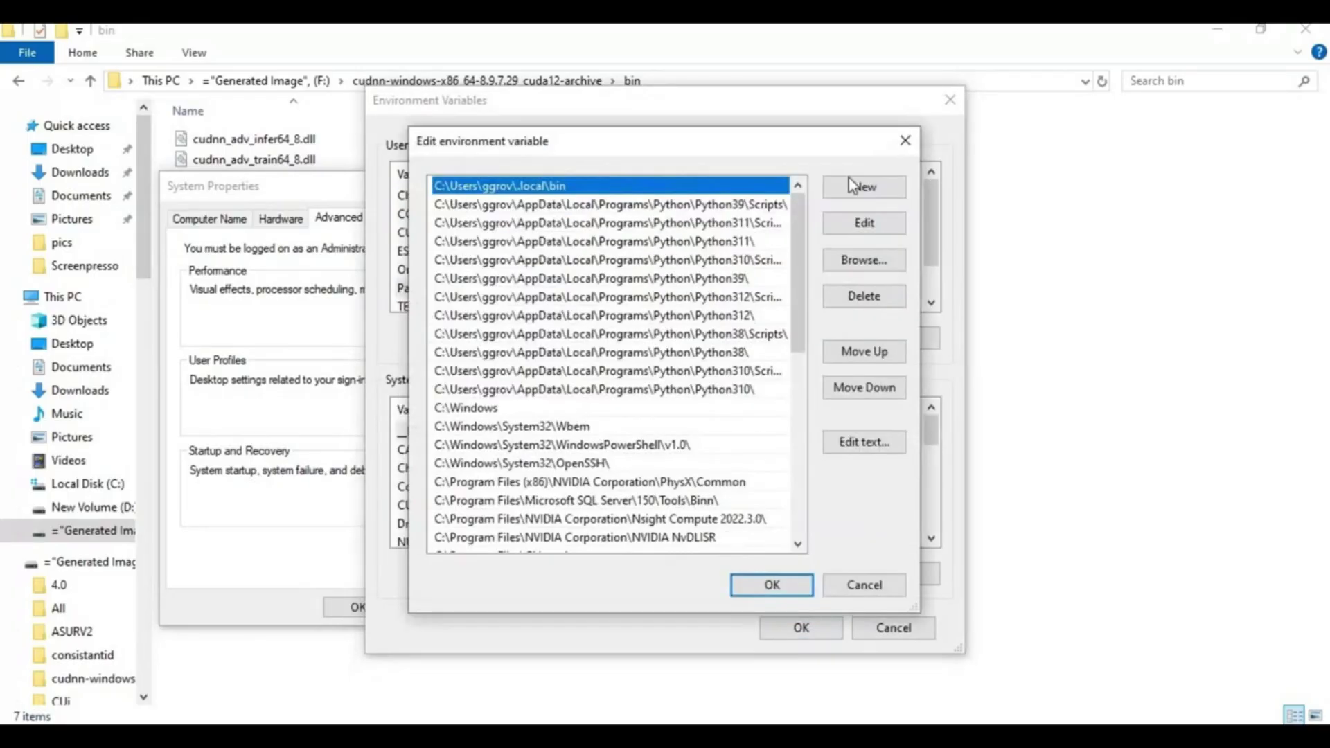
click(848, 189)
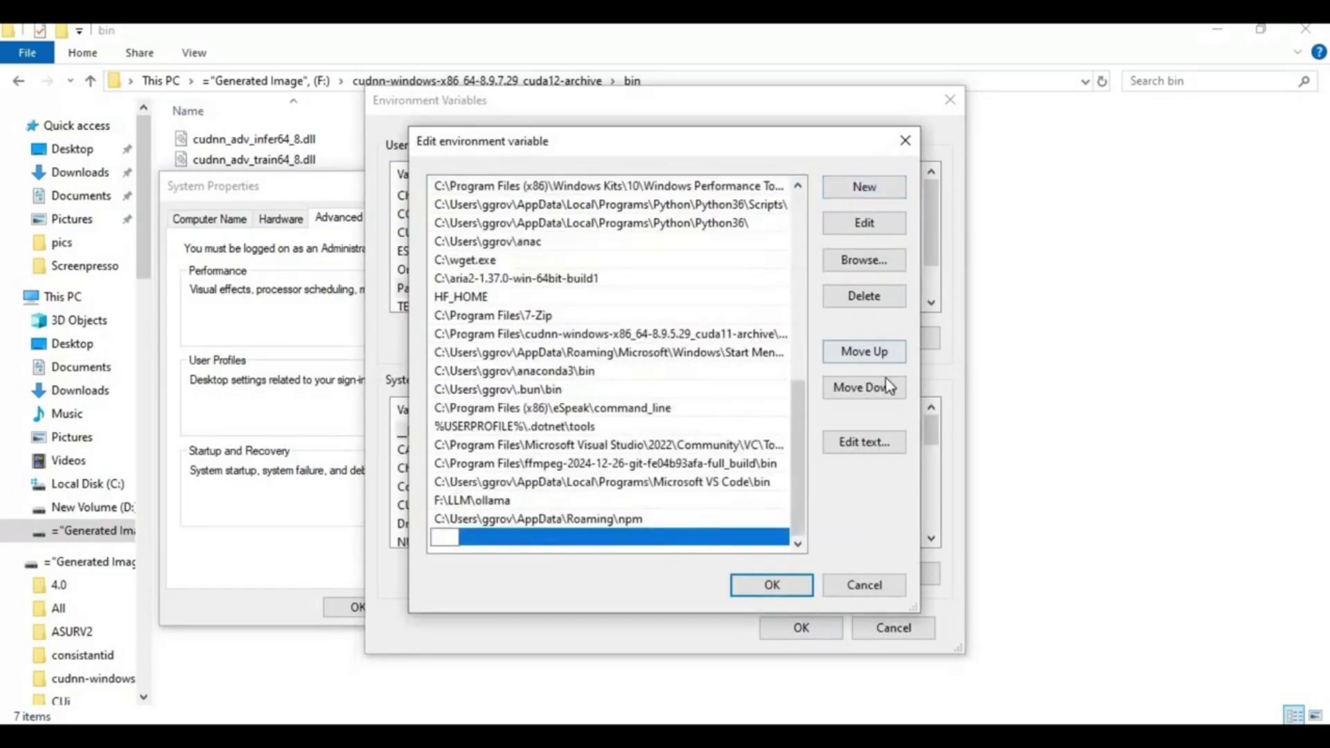
key(ctrl+v)
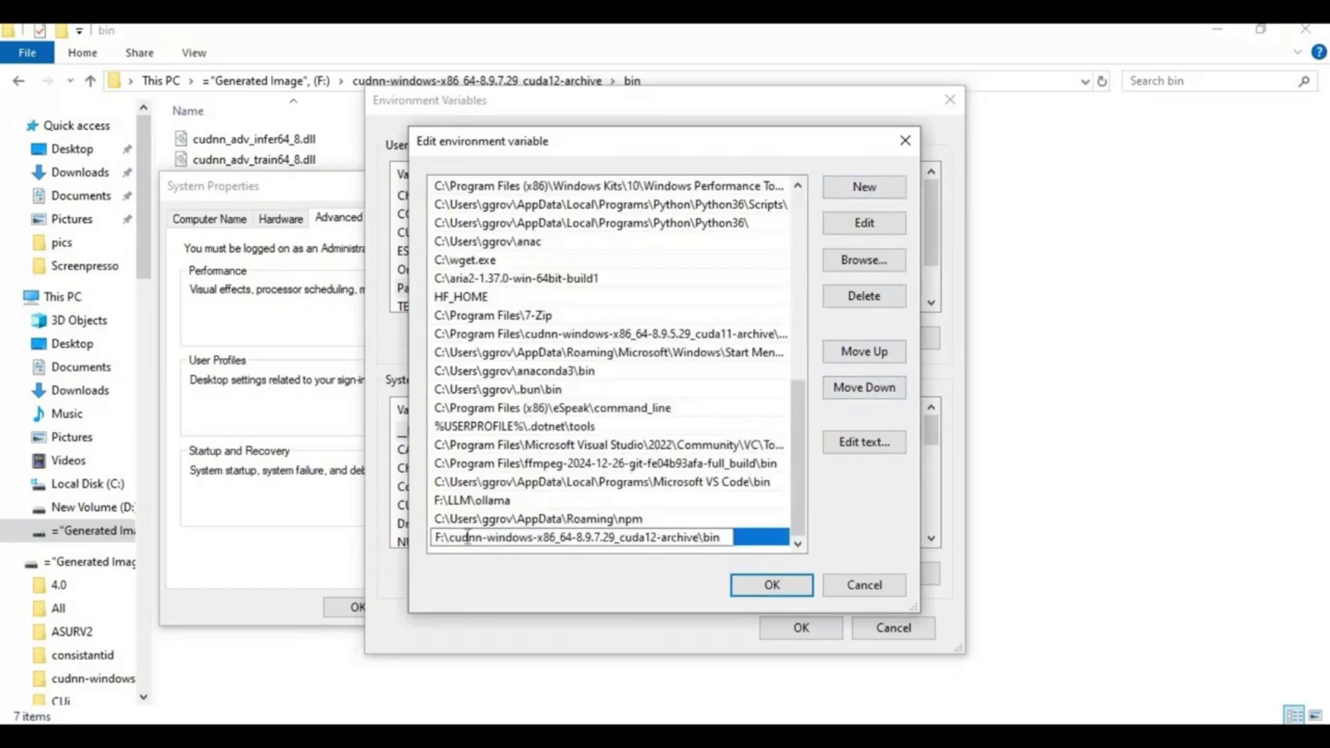
key(Return)
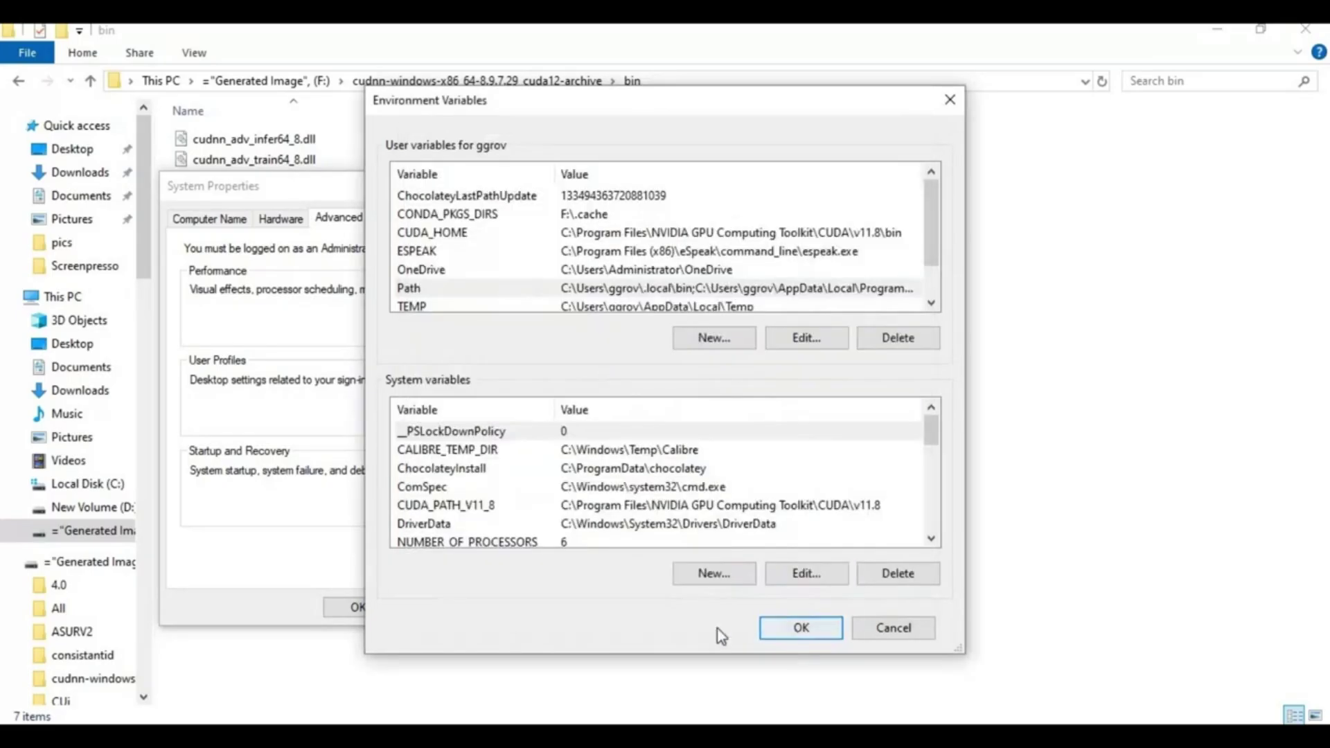
click(797, 626)
Step: Close System Properties and choose Download Now on the NVIDIA TensorRT page
click(359, 607)
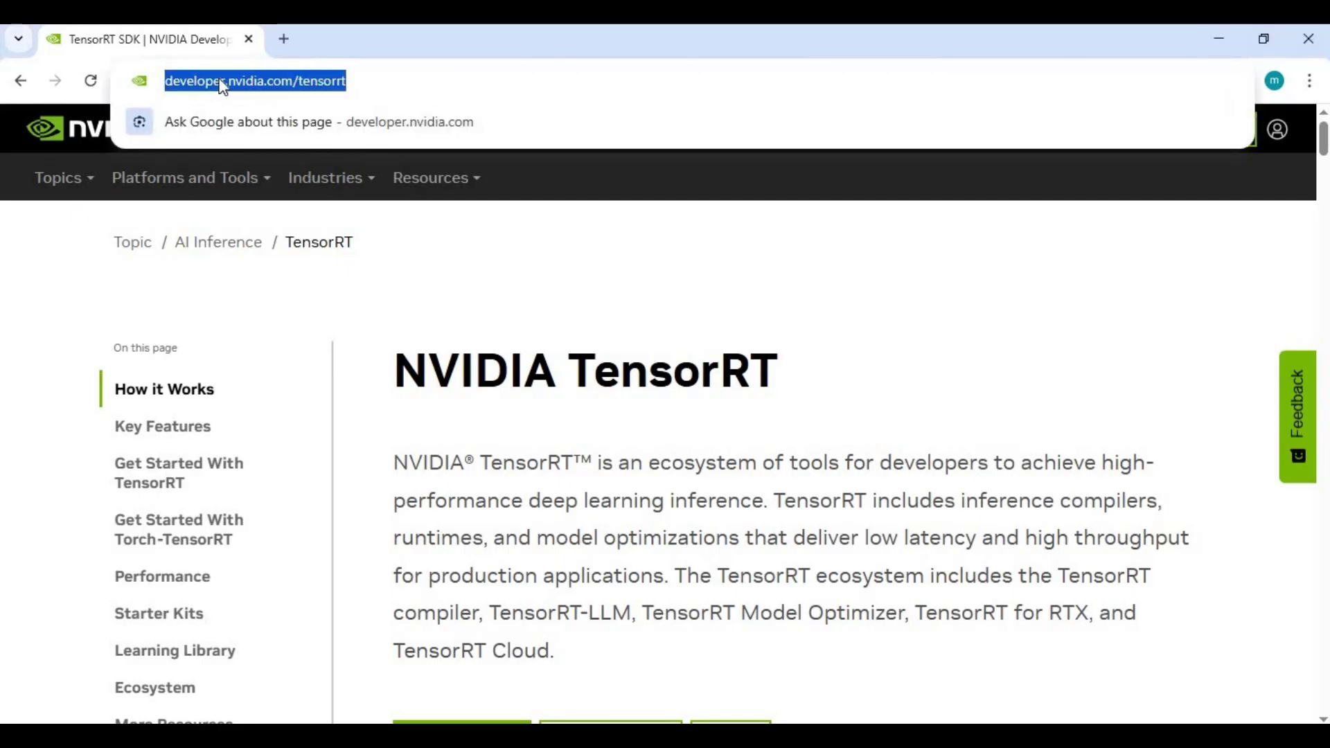
click(542, 256)
scroll(543, 265, down, 4)
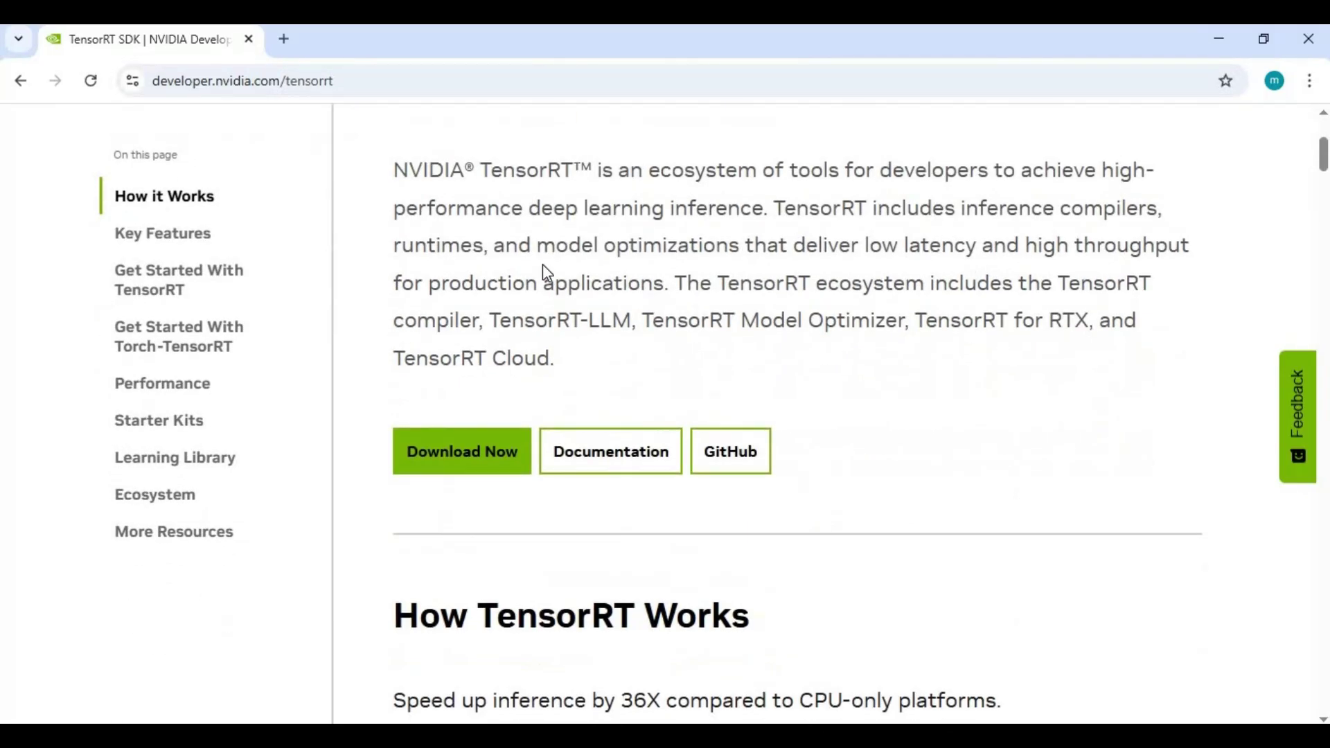
scroll(544, 274, down, 4)
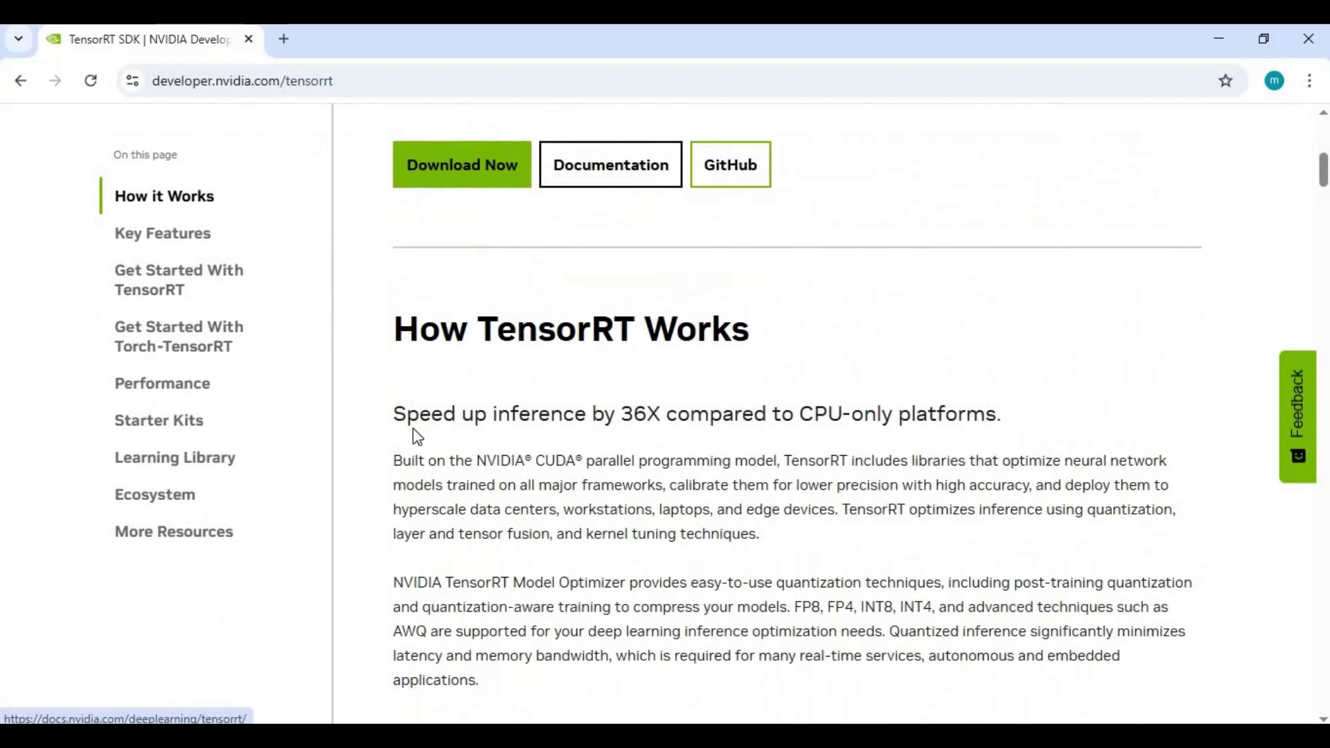
scroll(477, 382, up, 3)
click(487, 383)
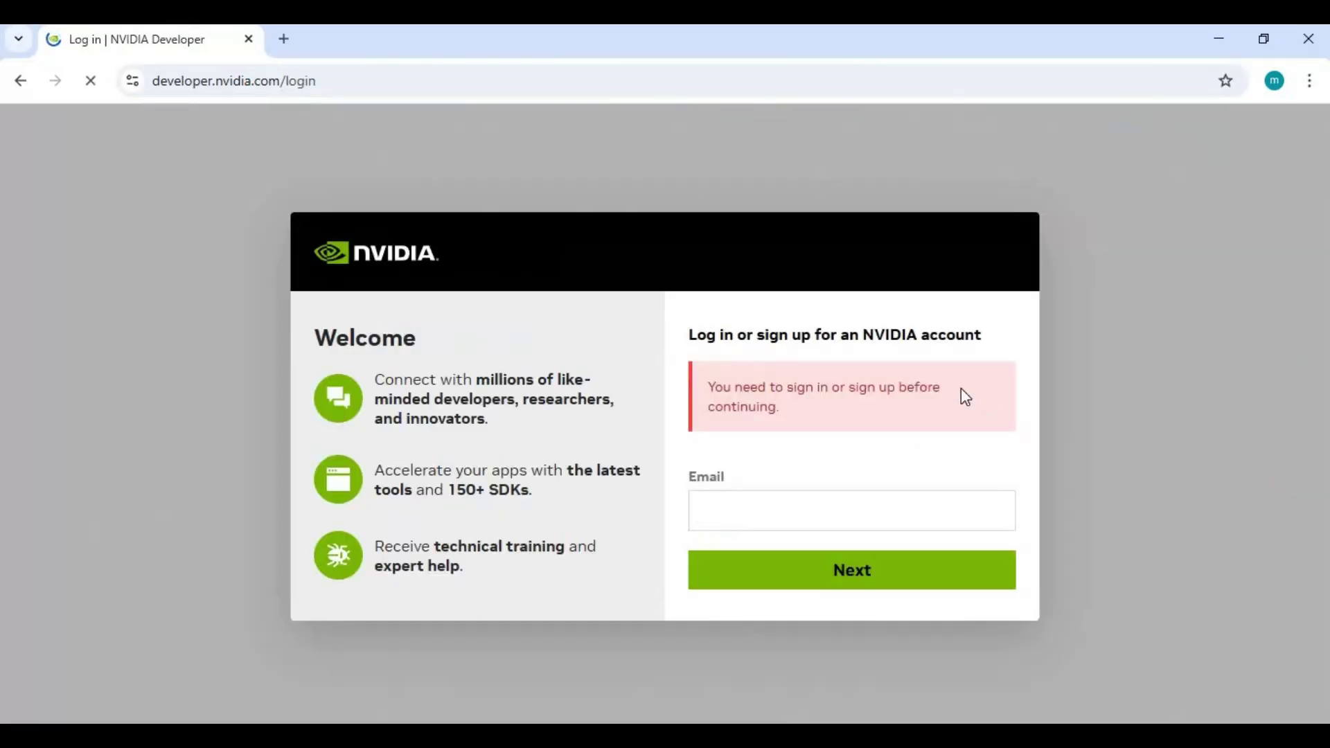
Step: Fill the login email field with the saved NVIDIA account from autofill
click(761, 518)
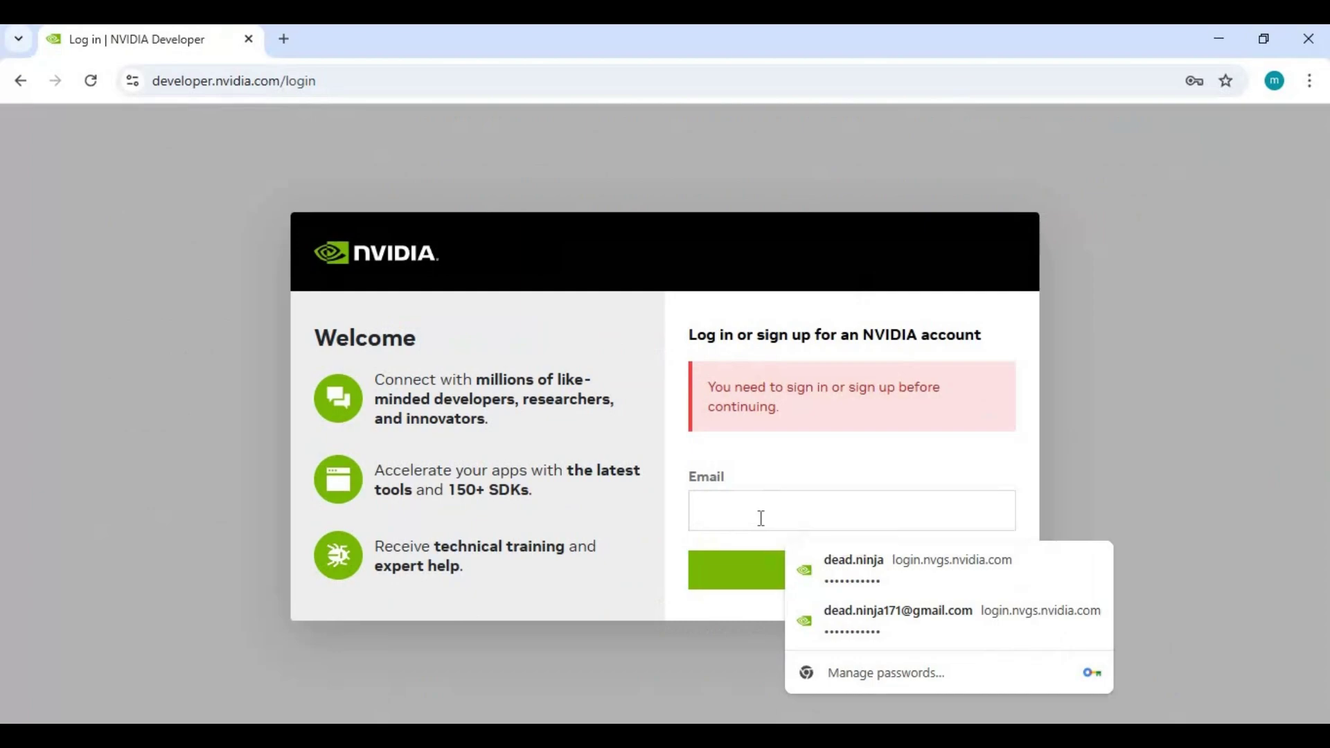
click(858, 627)
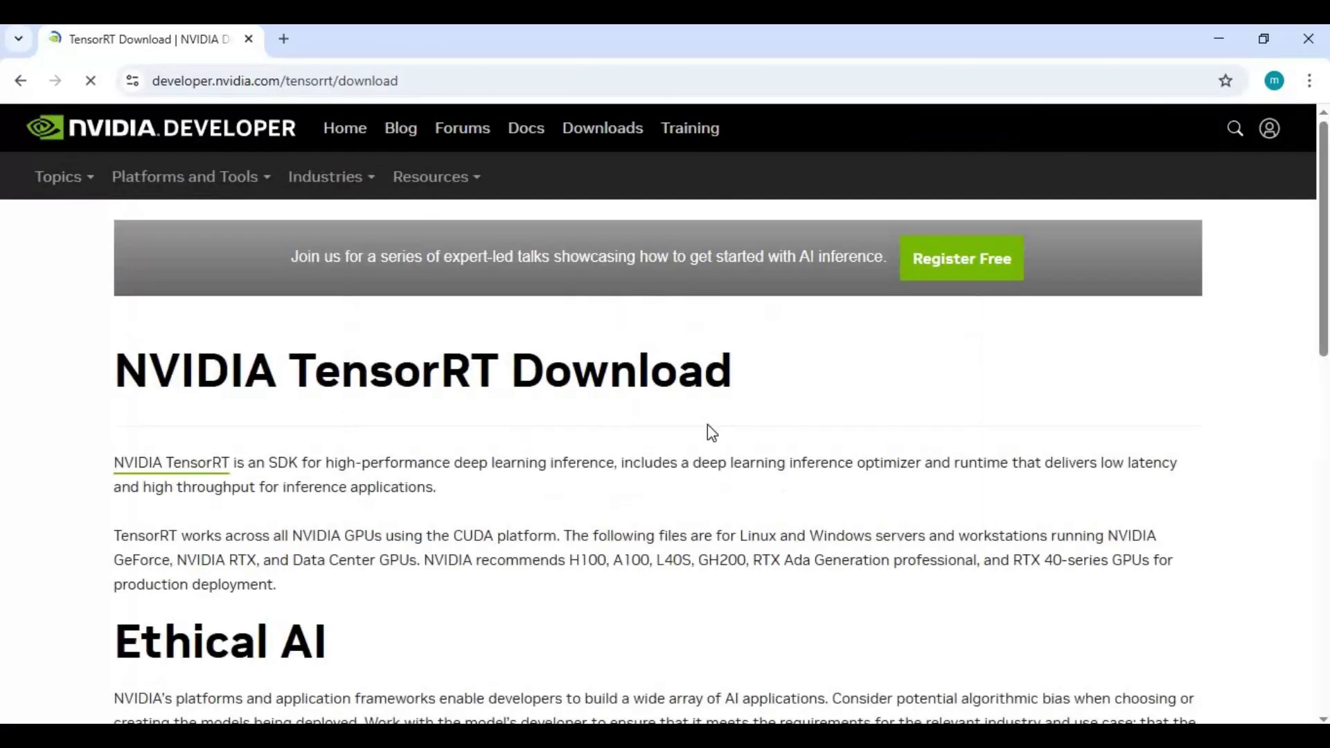
scroll(707, 425, down, 8)
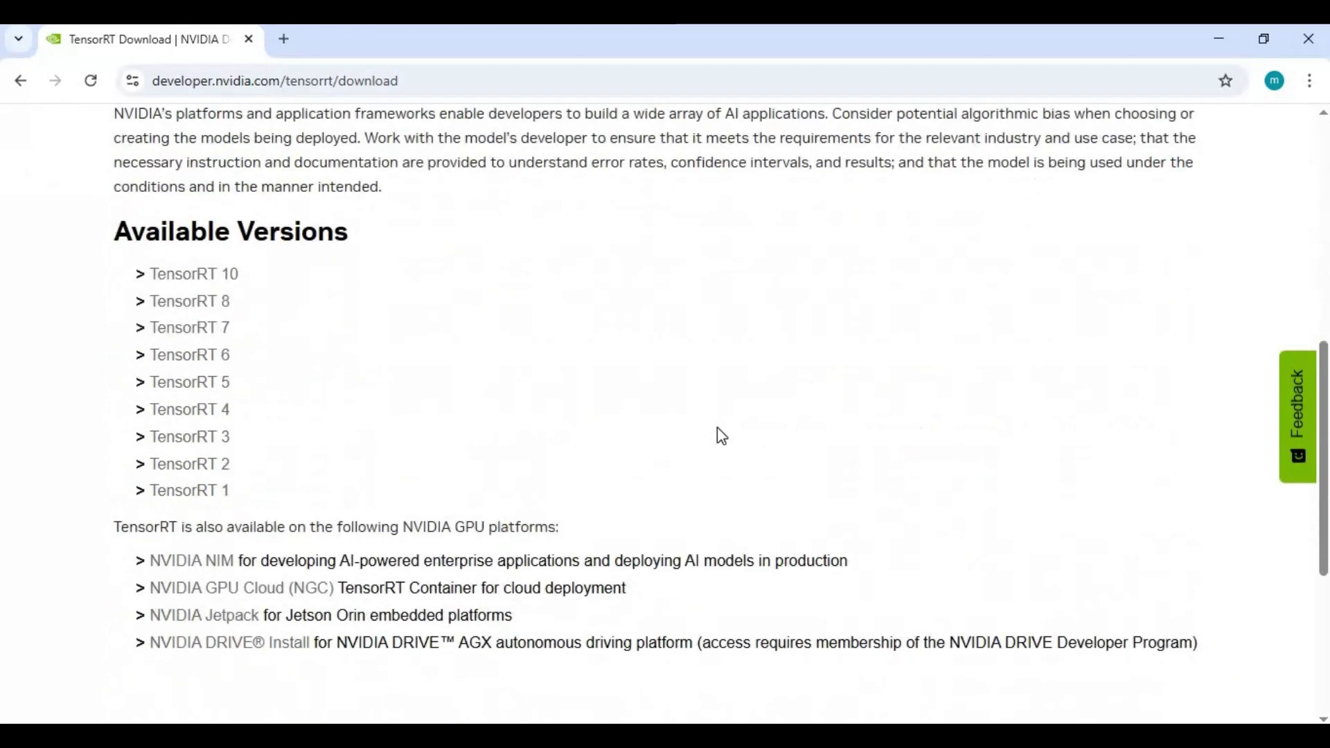
click(151, 279)
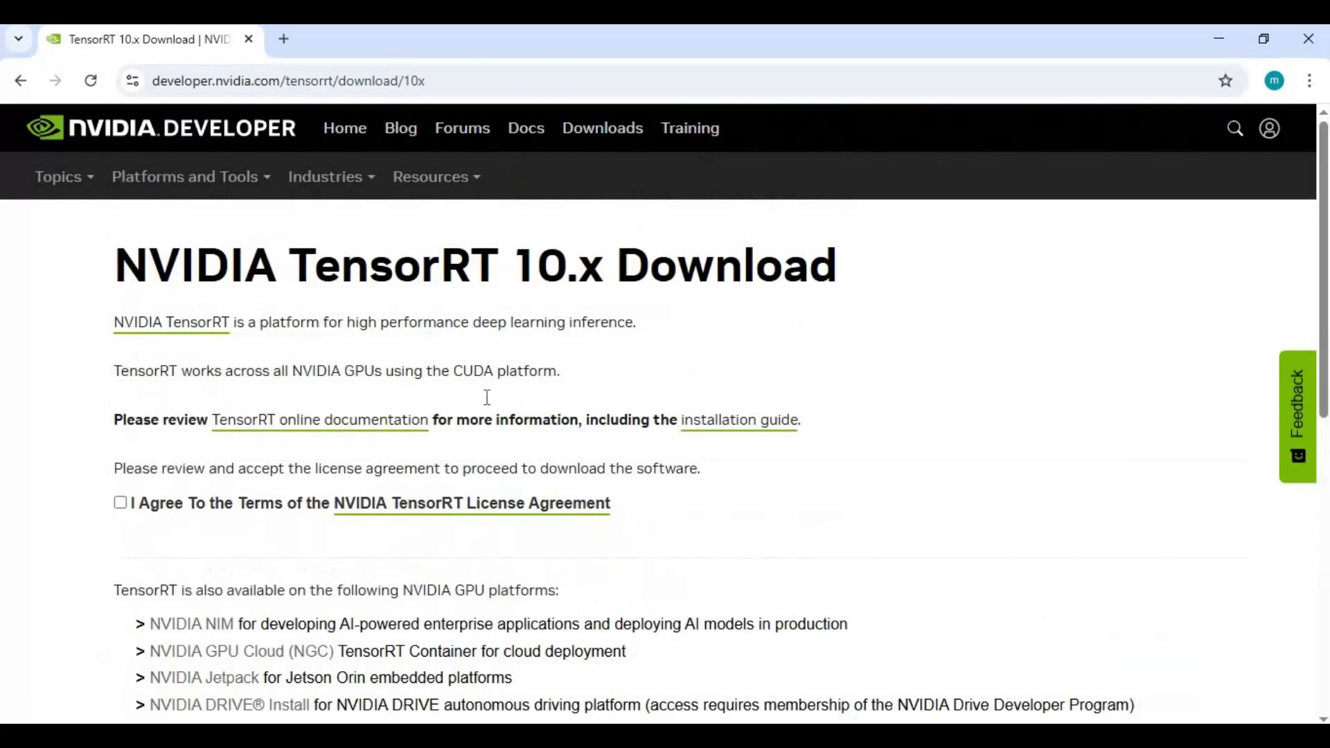
scroll(276, 415, down, 6)
scroll(217, 320, up, 4)
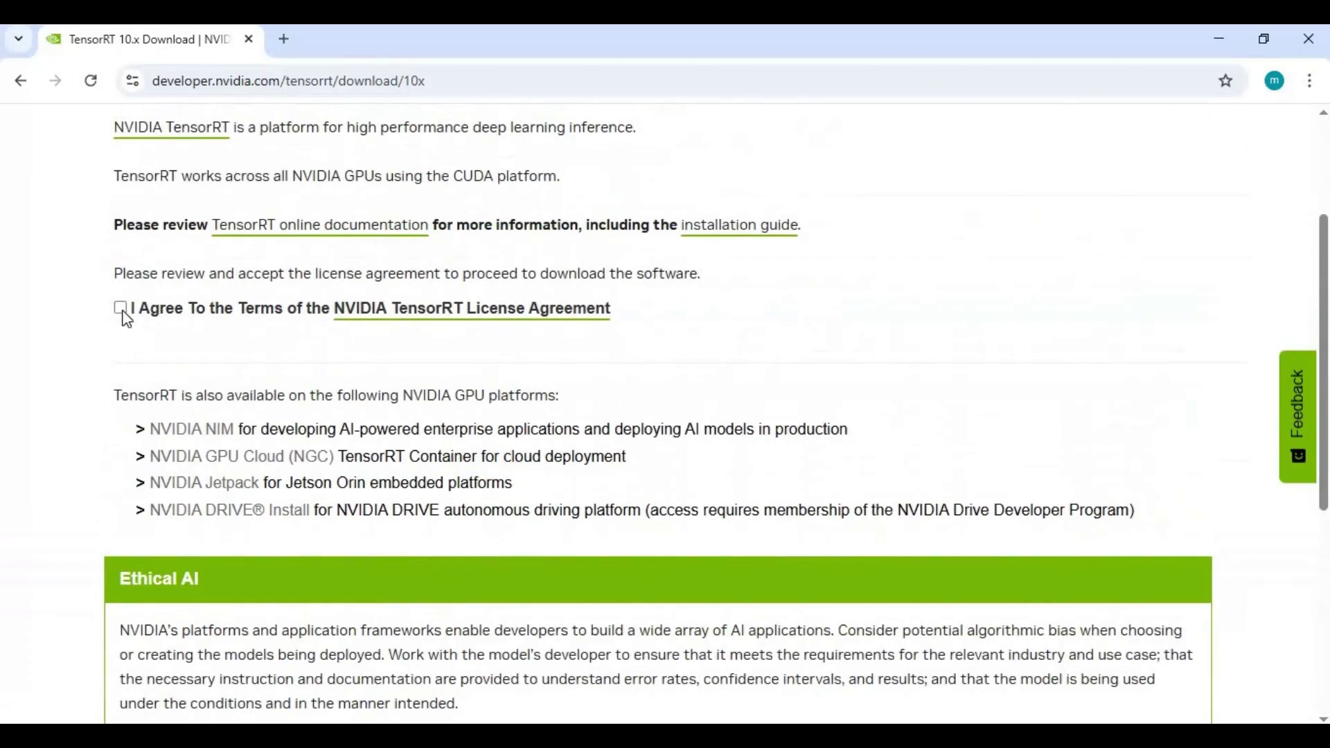
click(119, 308)
scroll(427, 288, down, 1)
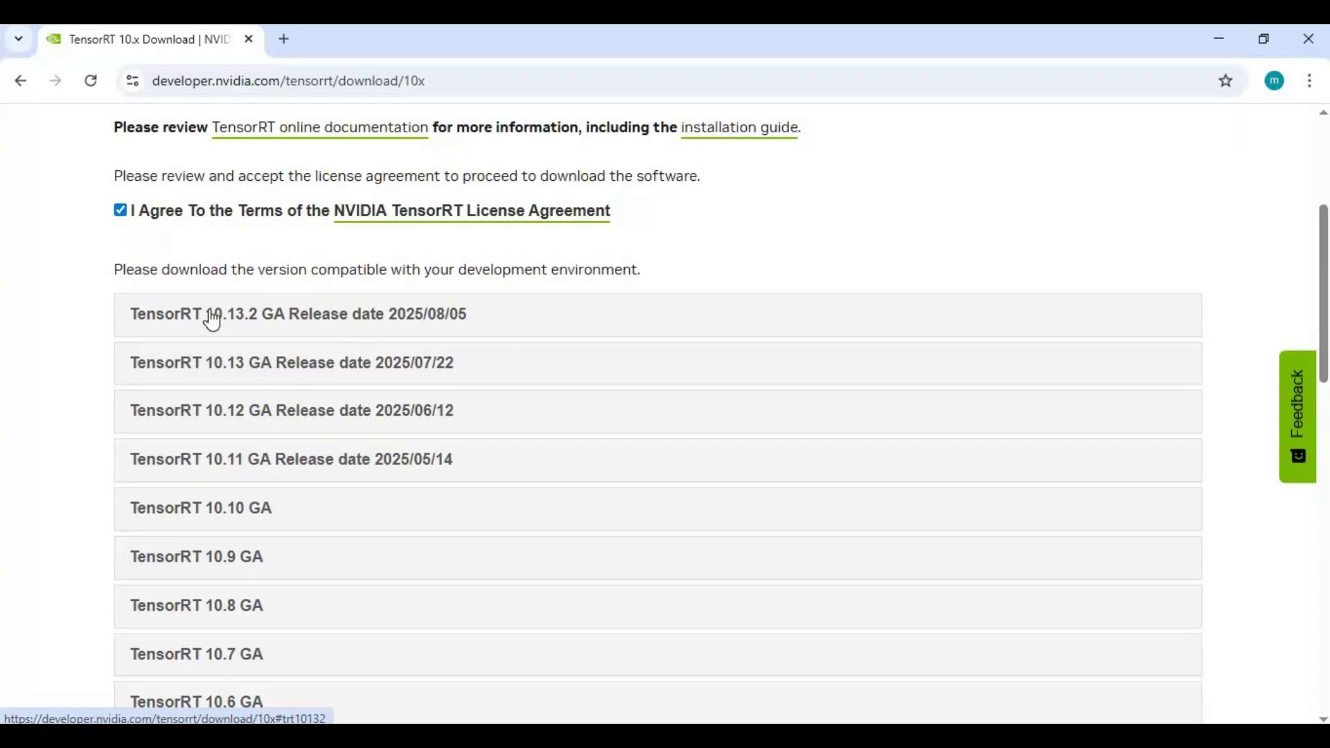
scroll(61, 208, up, 3)
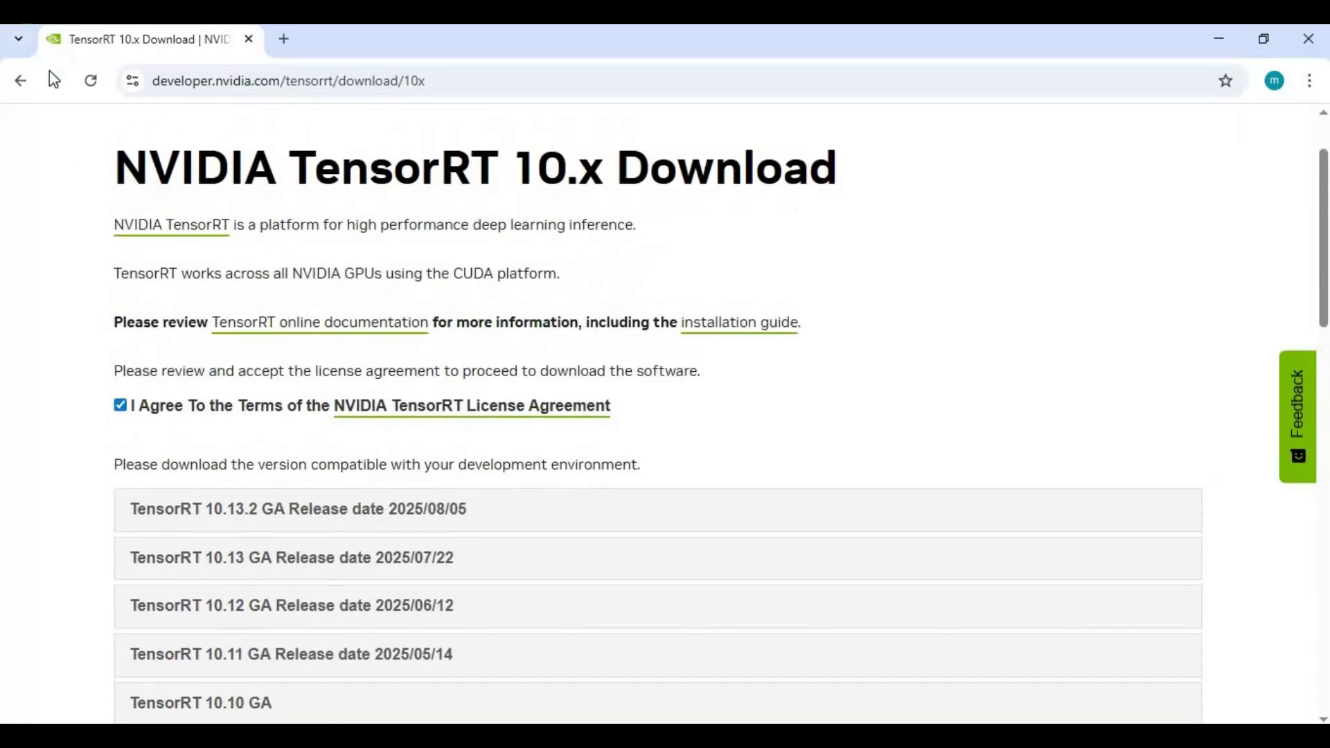
click(21, 80)
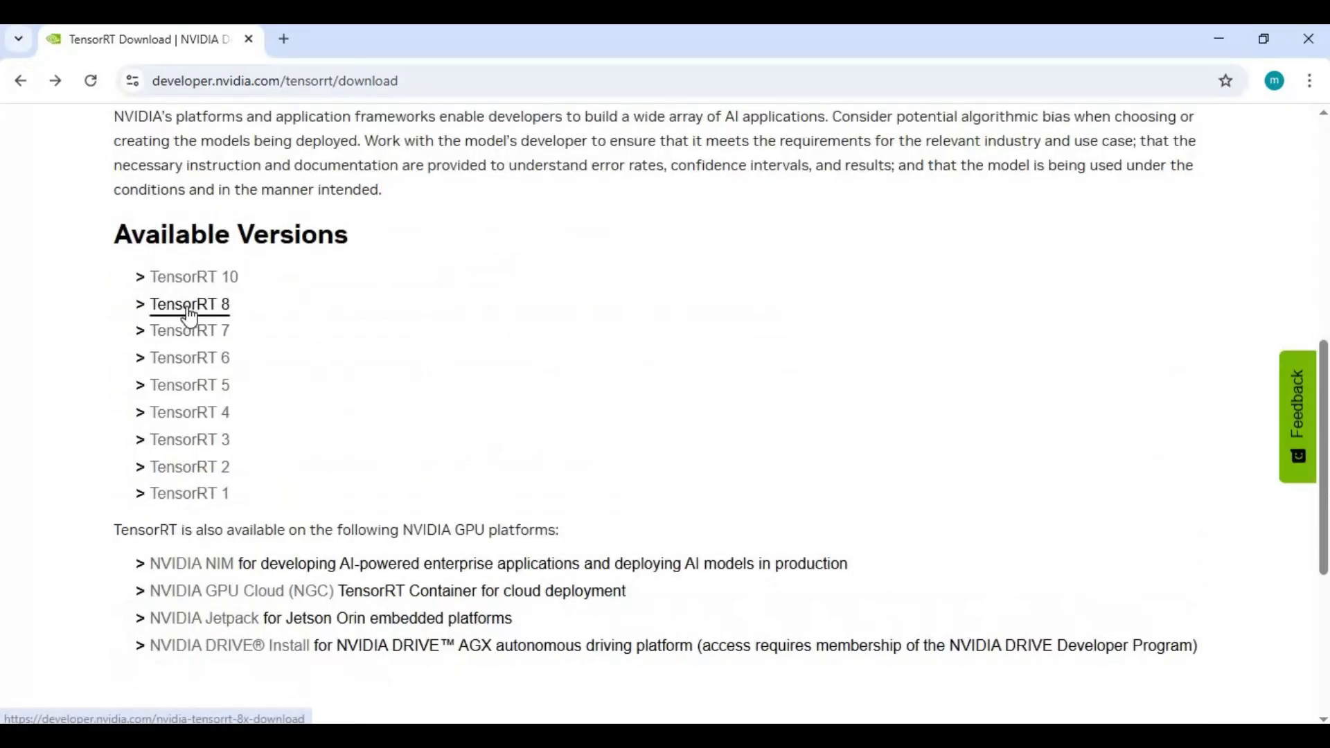
Step: Open the TensorRT 8 download page and agree to its license terms
click(164, 314)
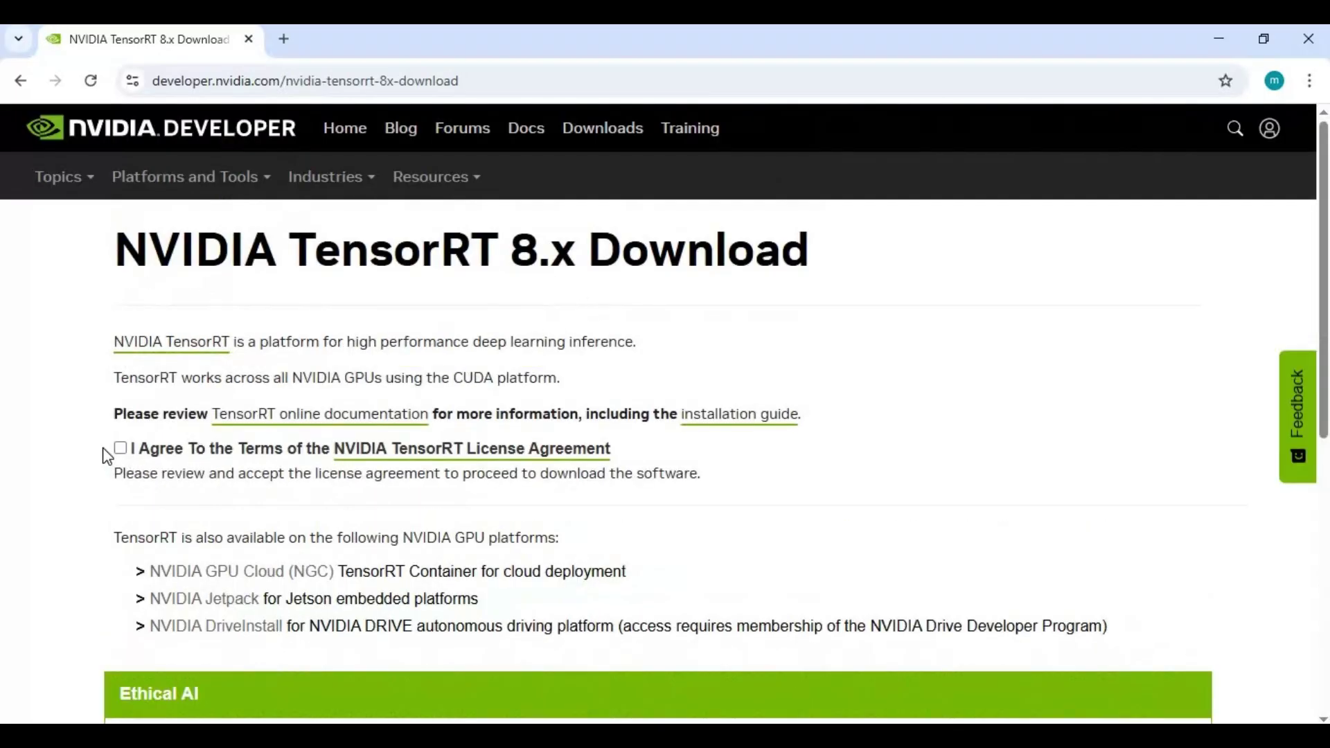
click(122, 450)
scroll(205, 437, down, 1)
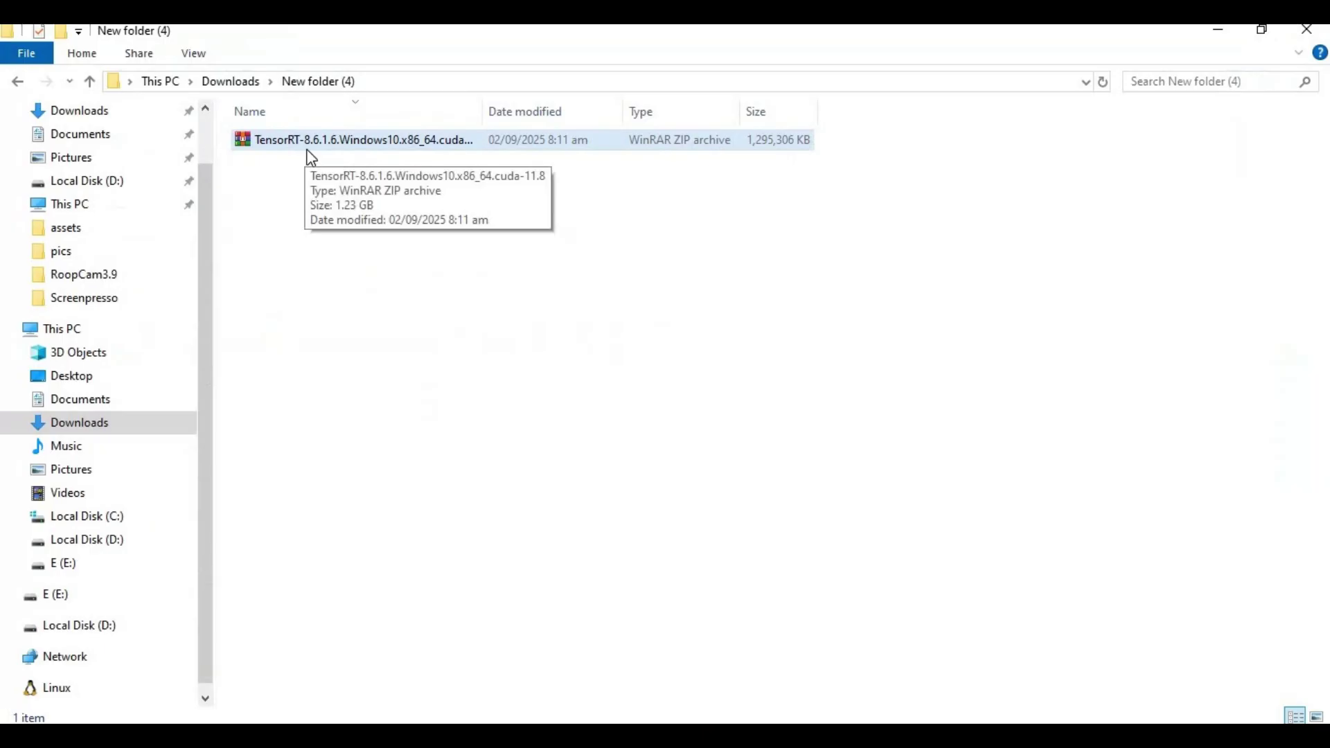
Step: Extract the TensorRT zip in place with Extract Here, then clear the selection
right_click(314, 140)
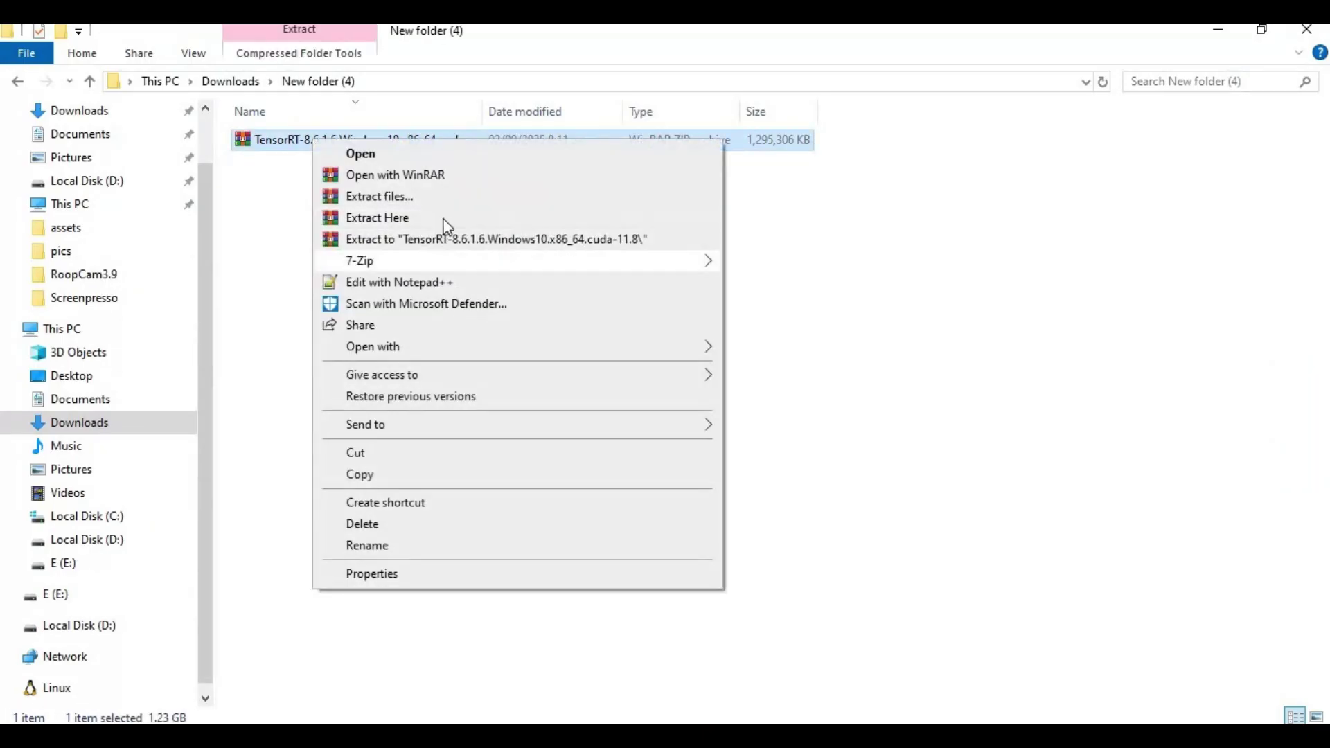
key(Return)
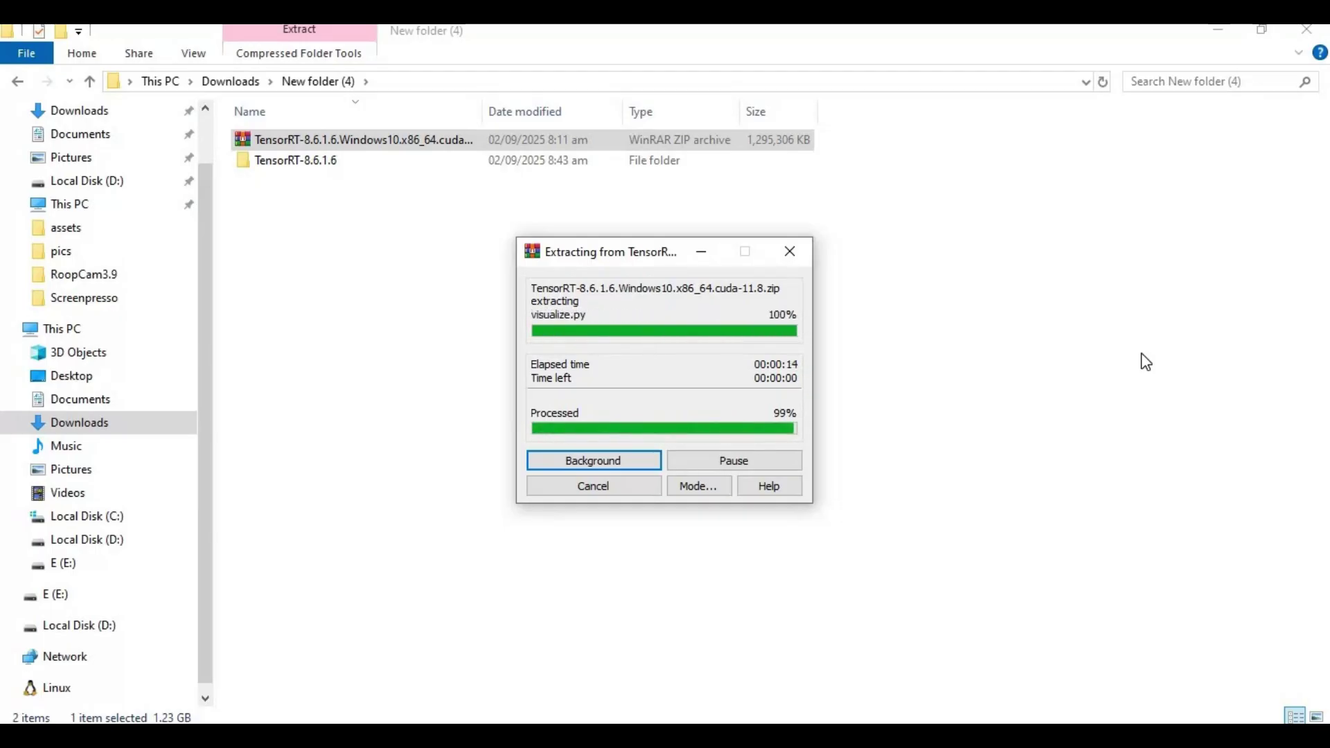
click(276, 220)
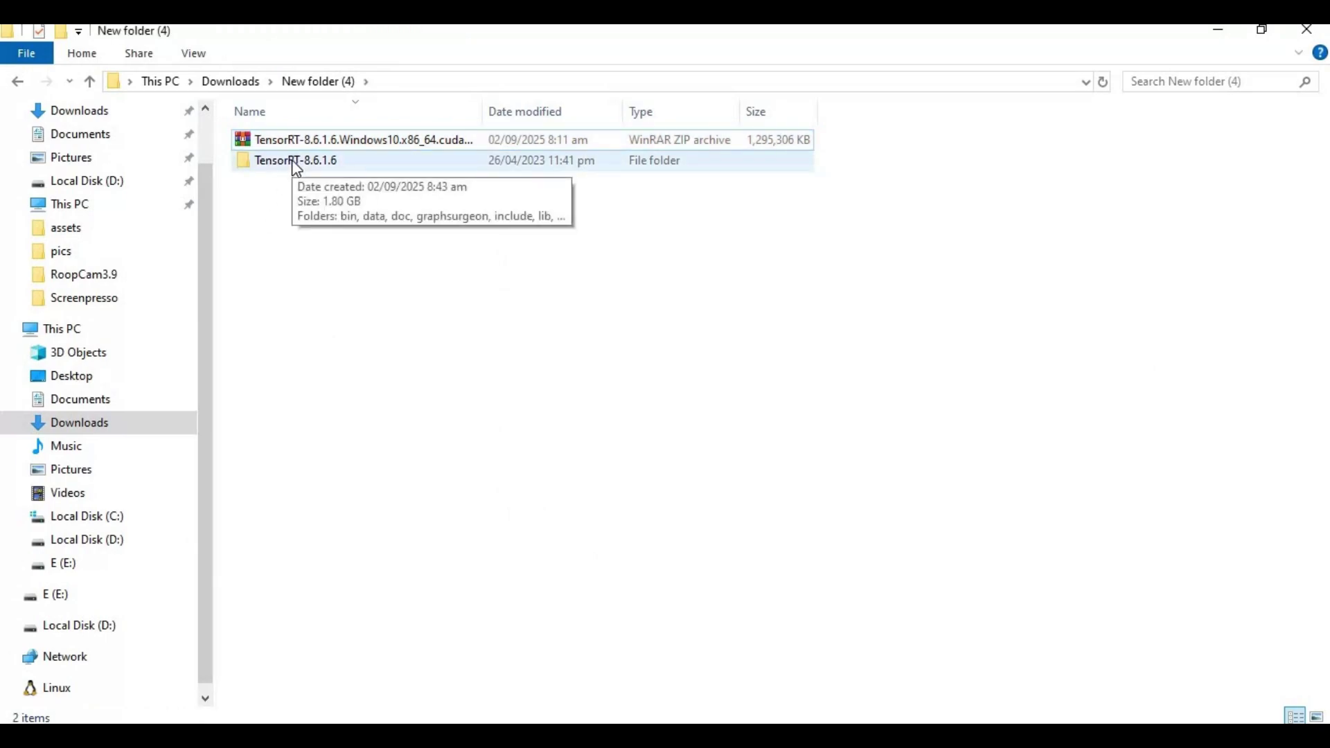
Step: Copy the TensorRT-8.6.1.6 folder and paste it into C:\Program Files, granting administrator permission
right_click(293, 162)
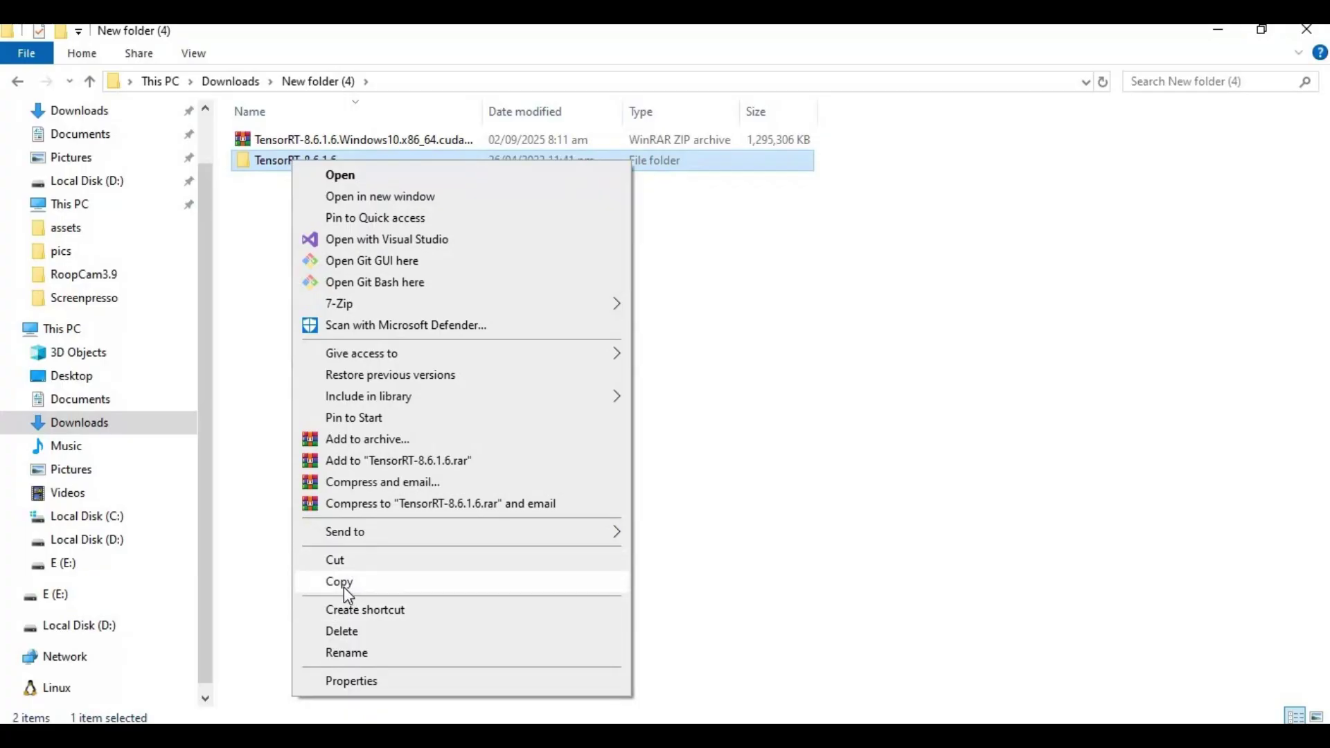
click(160, 478)
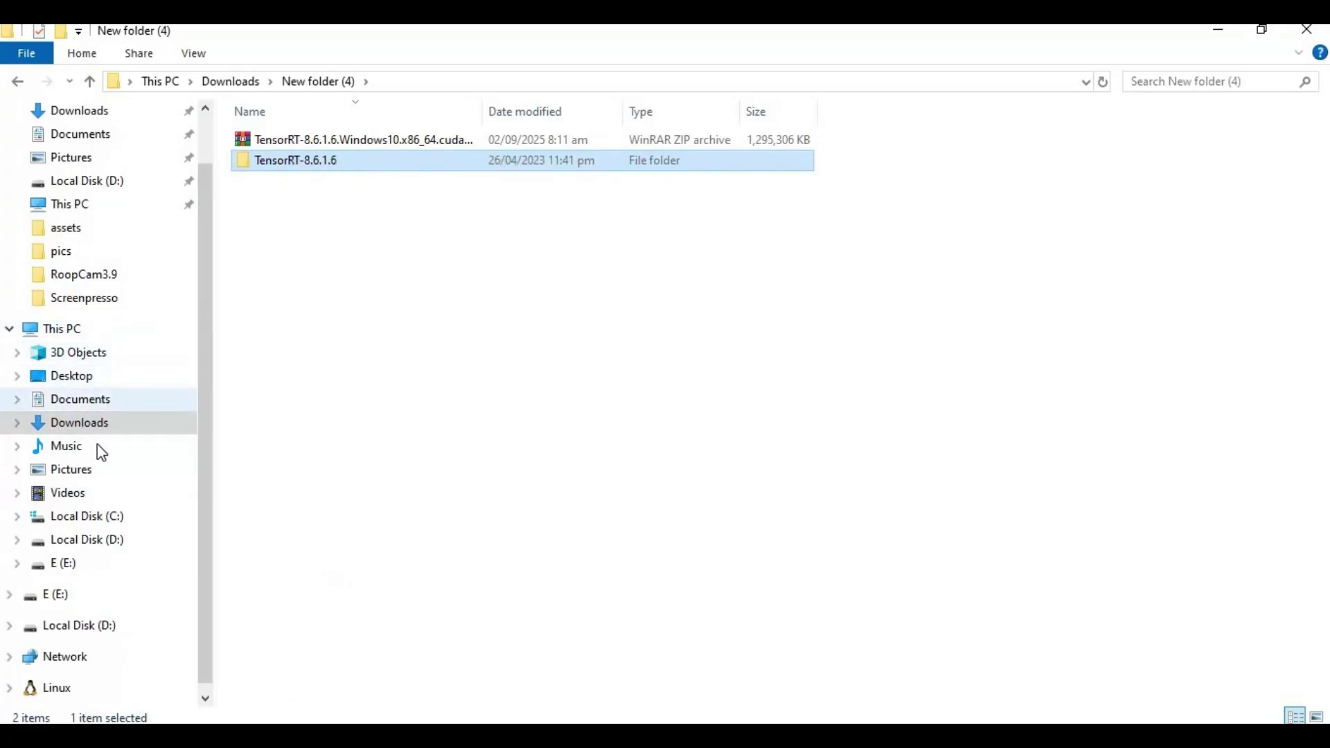
click(80, 518)
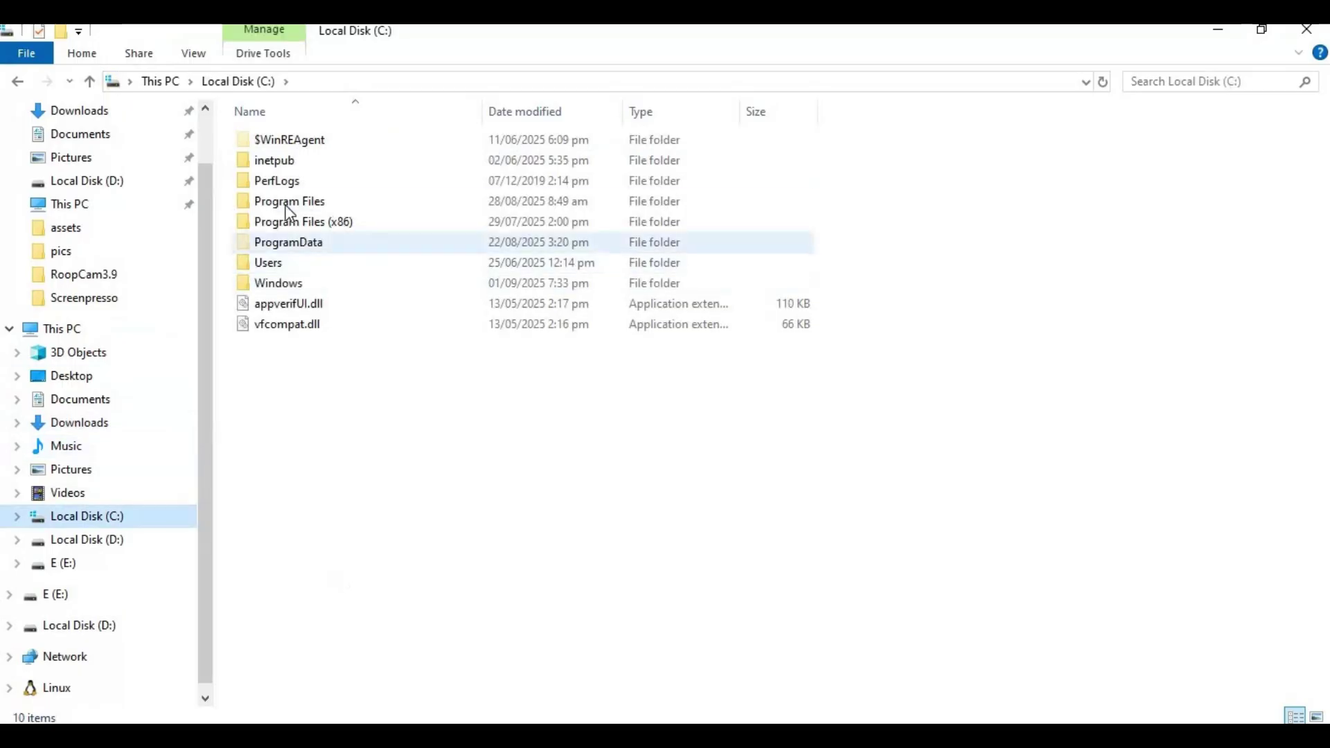
double_click(507, 202)
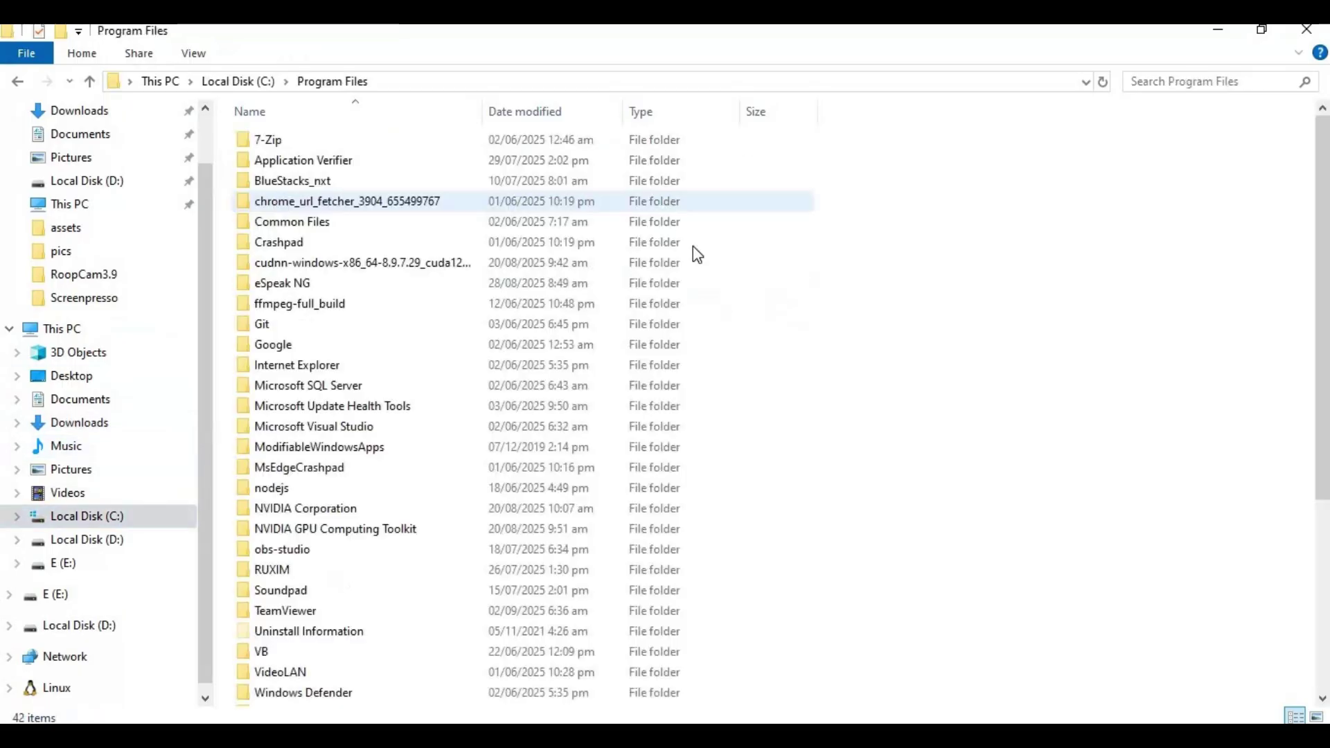
right_click(842, 299)
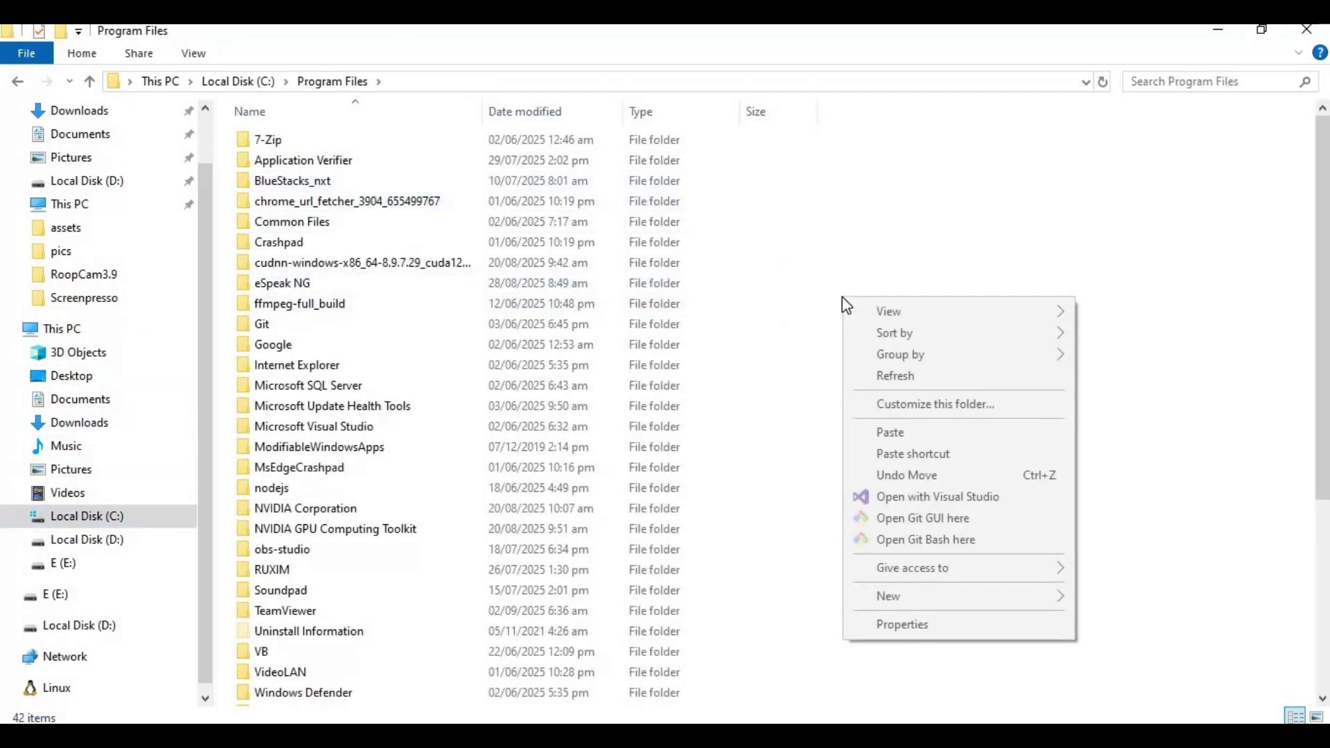
click(917, 429)
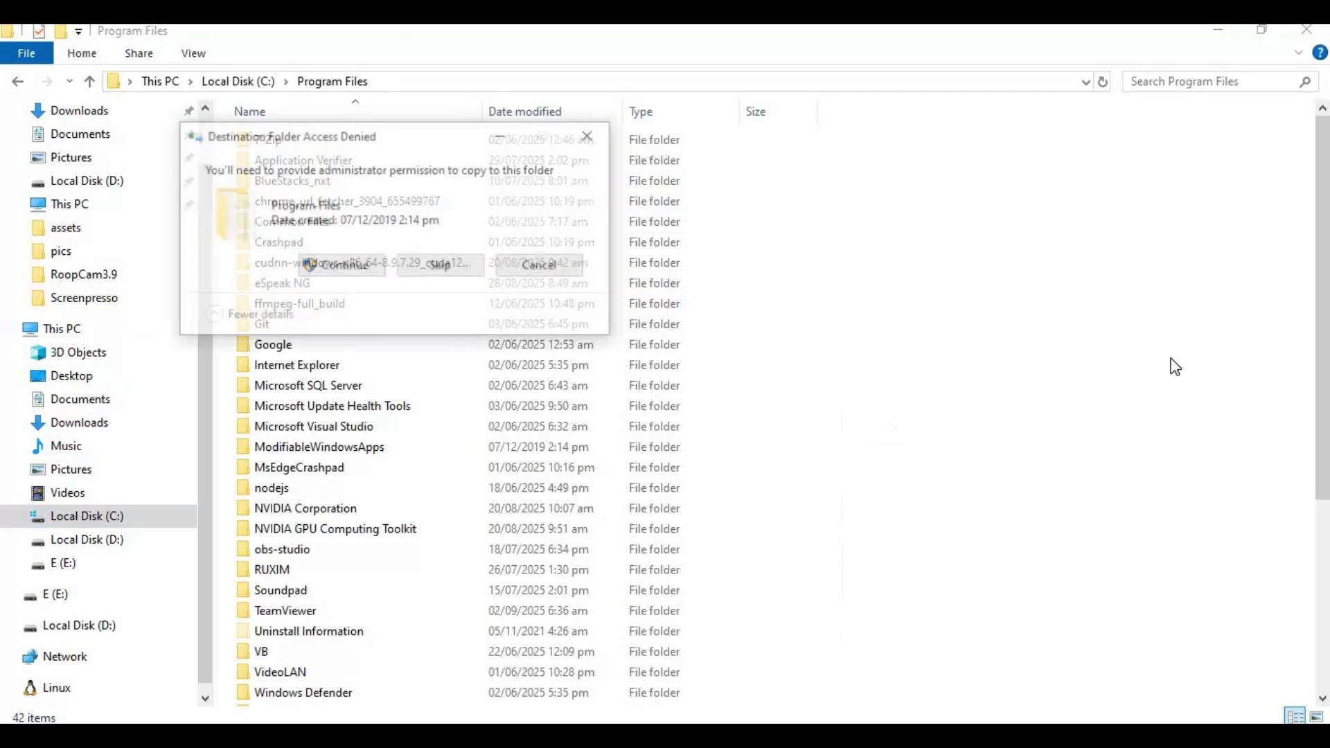
click(328, 264)
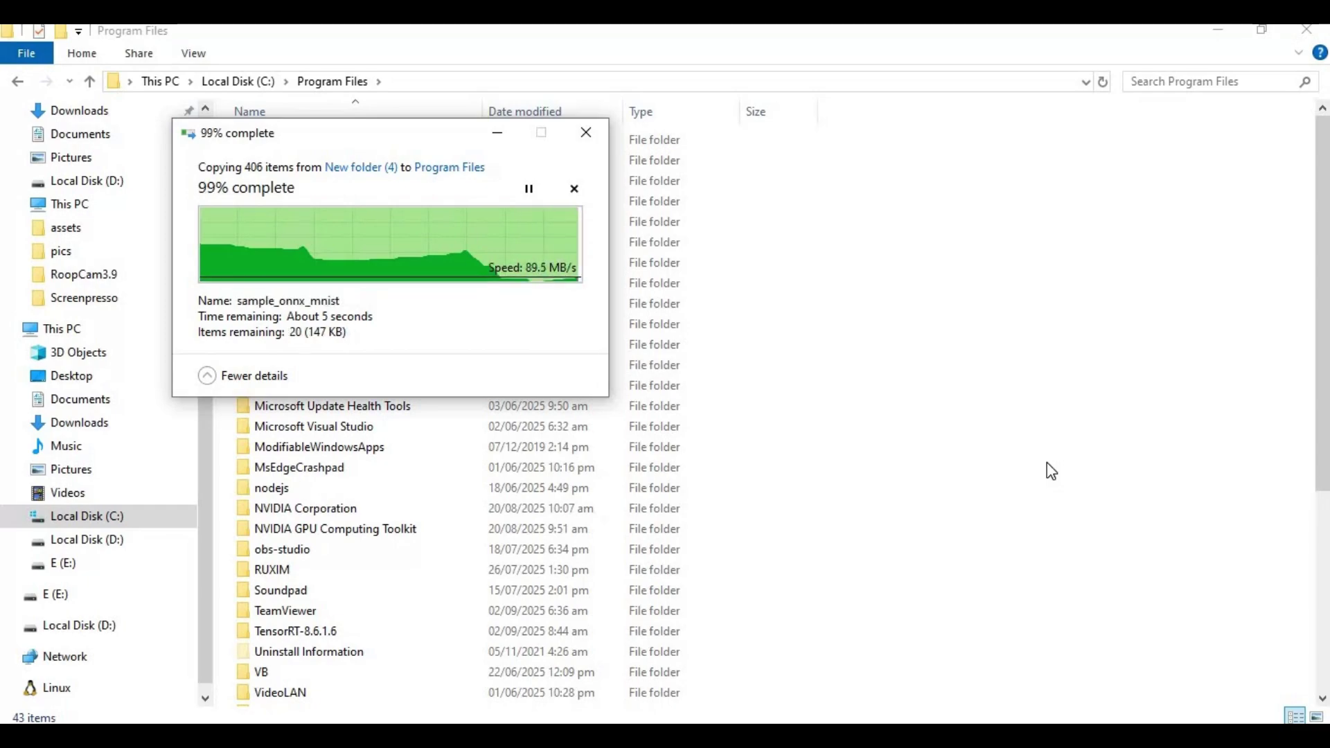
click(1046, 467)
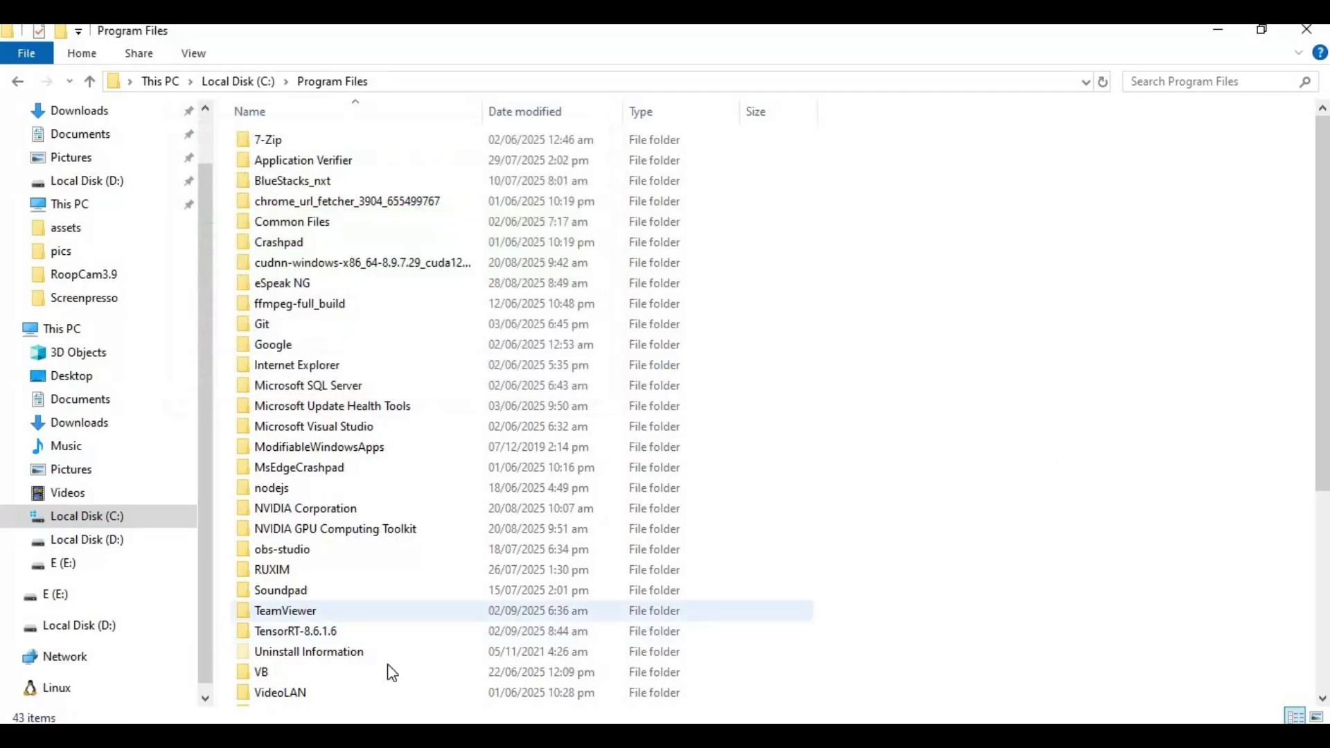
Step: Copy the path of C:\Program Files\TensorRT-8.6.1.6\bin from the address bar
double_click(296, 631)
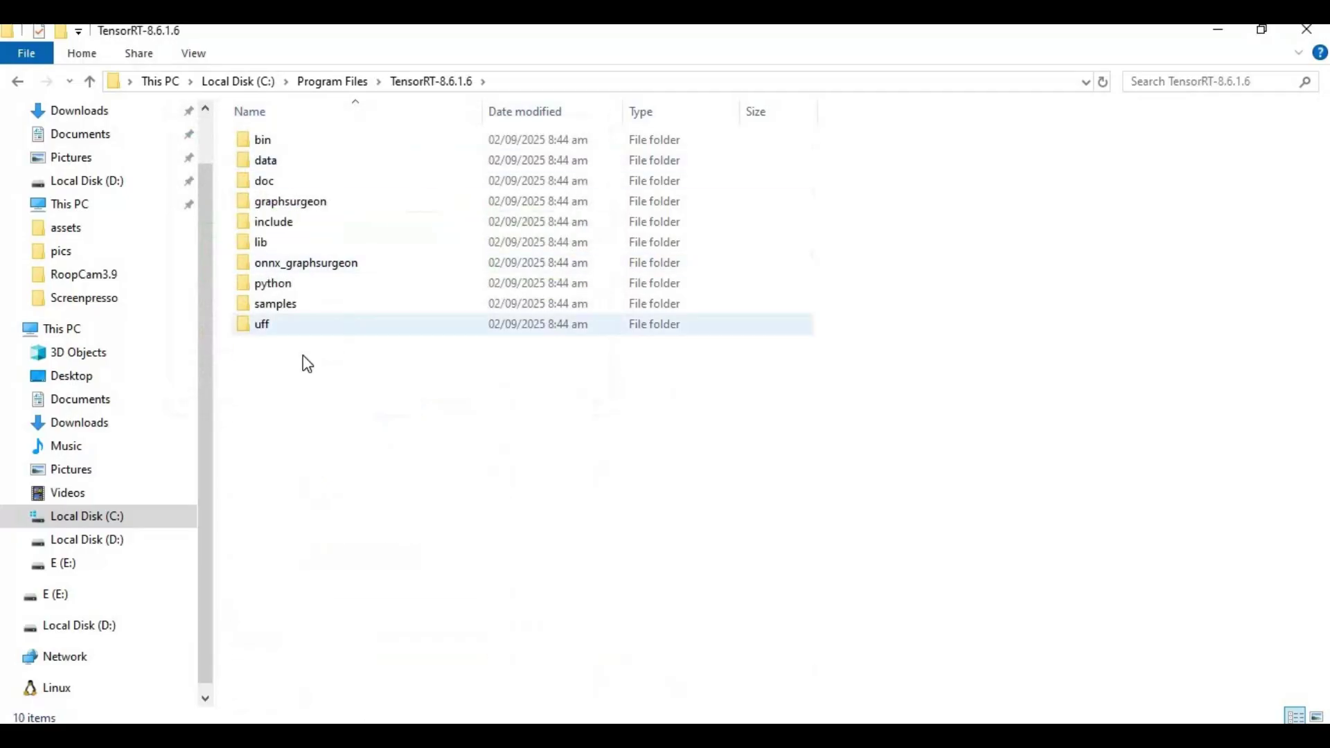
double_click(259, 147)
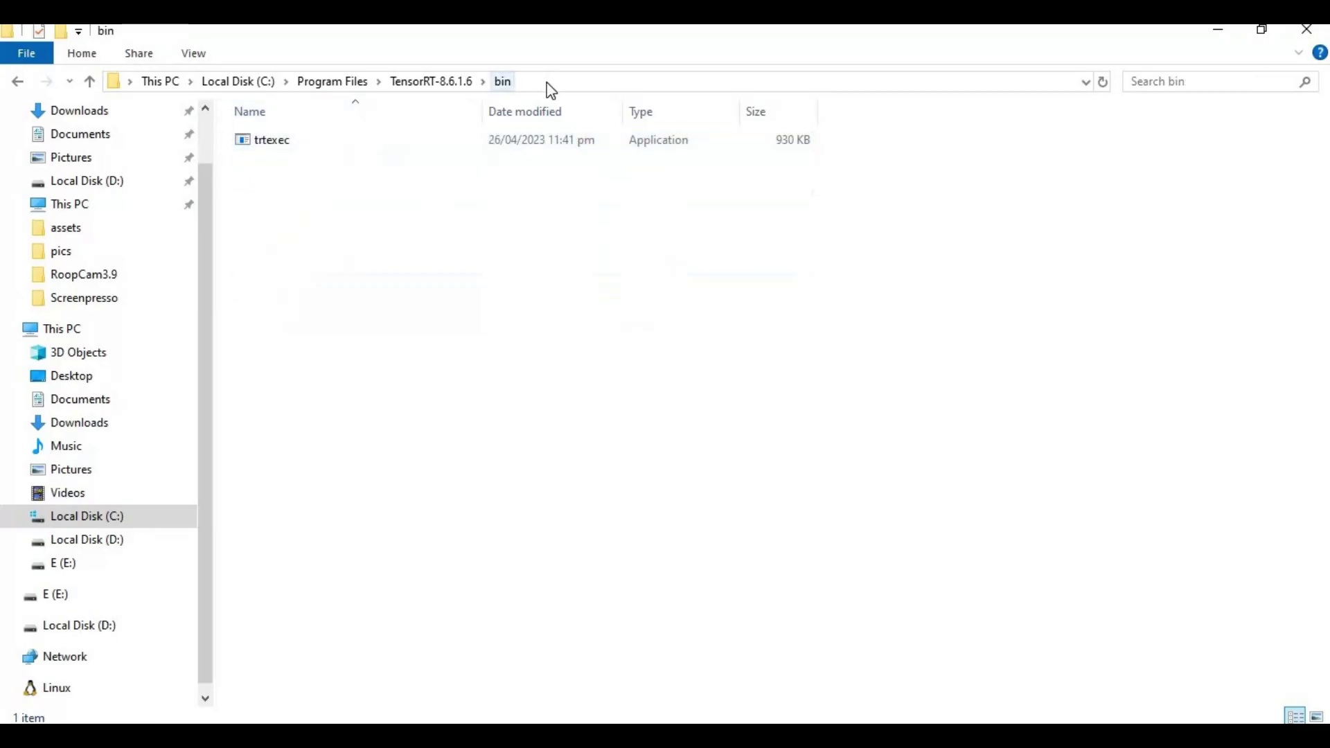
click(328, 90)
right_click(292, 86)
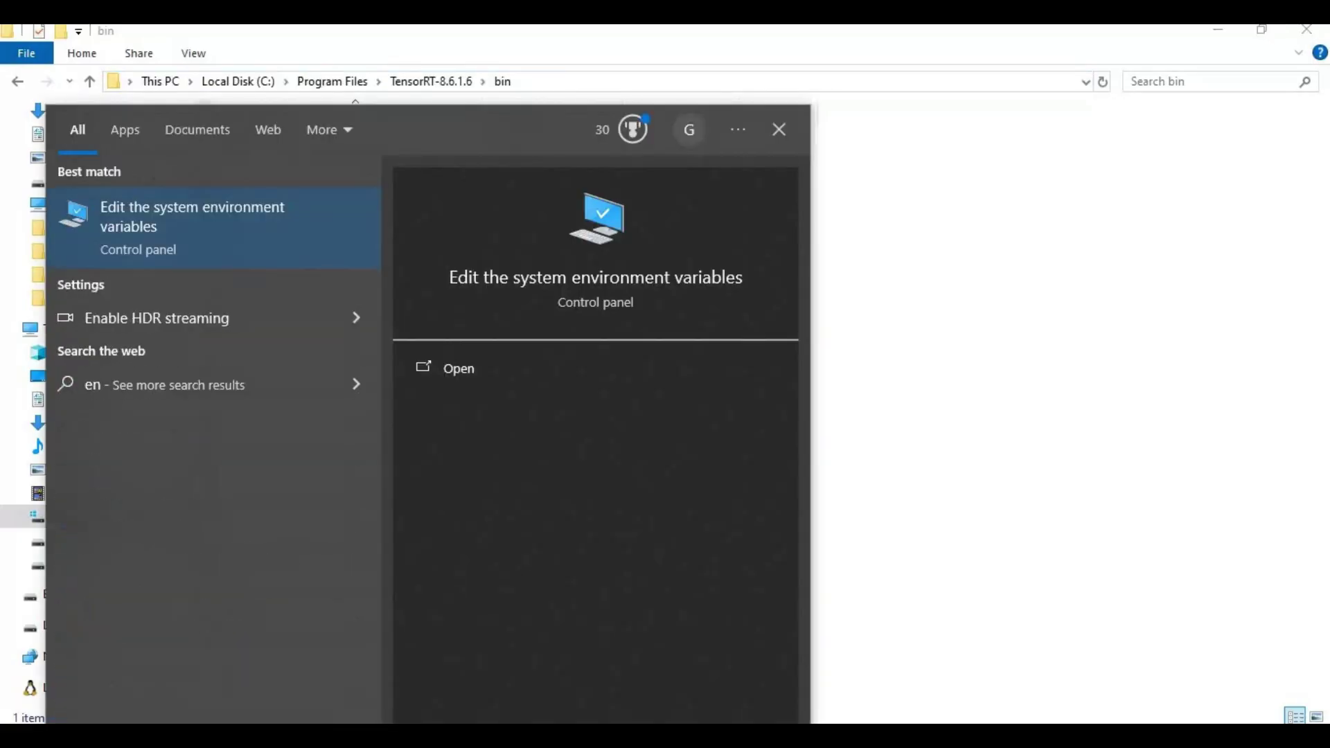
Step: Paste the TensorRT bin path as a new user Path entry and confirm
click(150, 227)
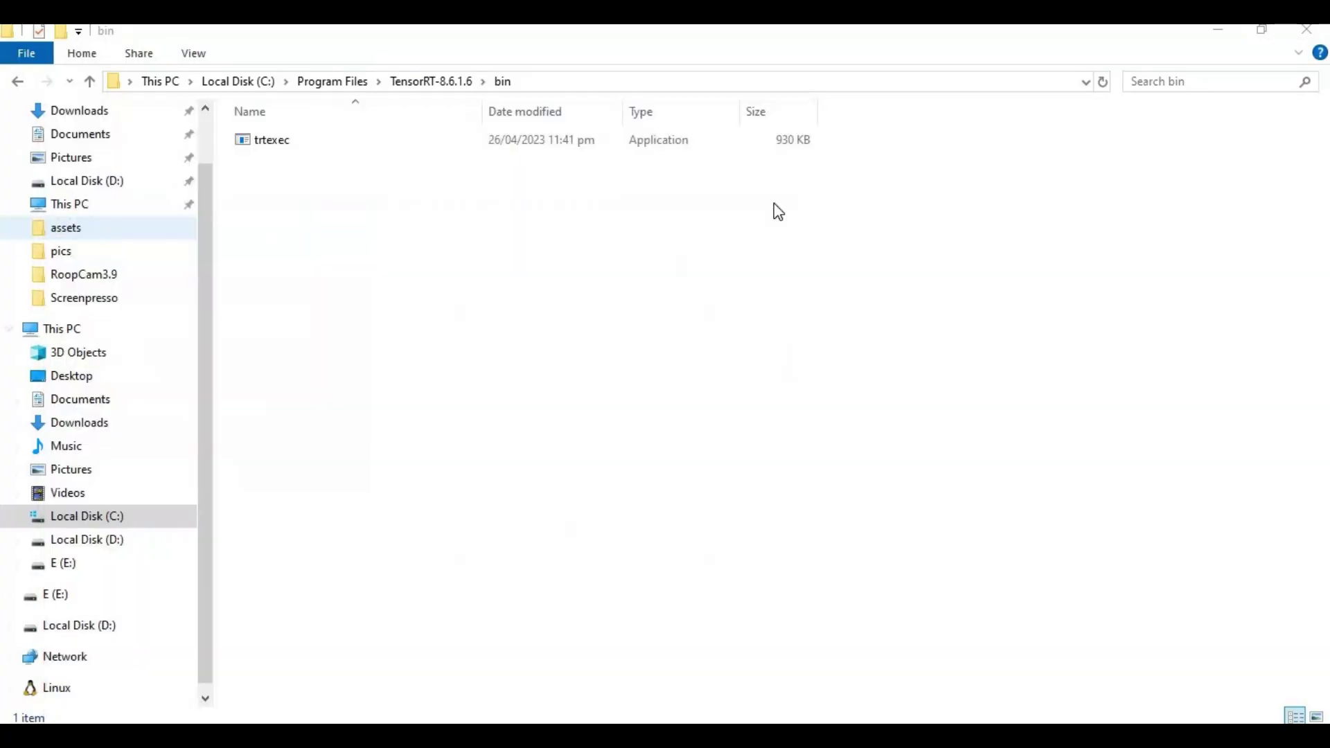
click(339, 434)
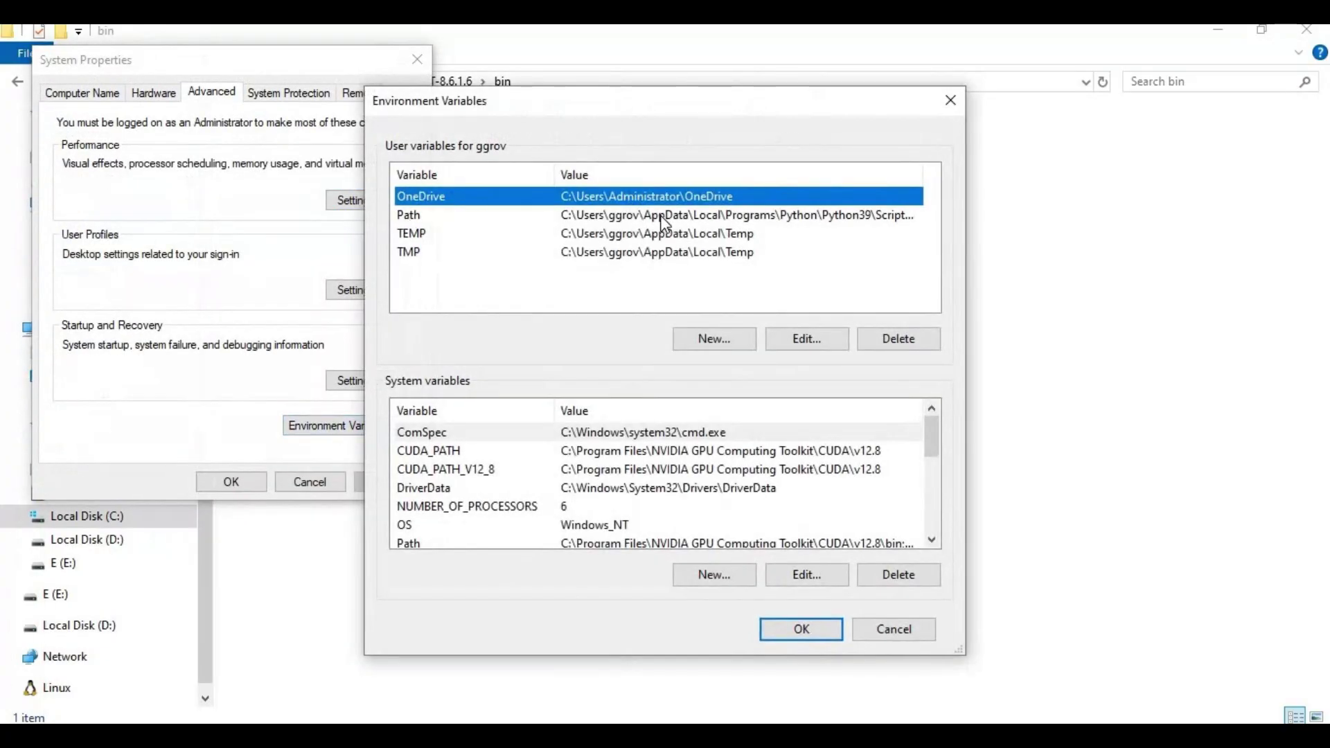
double_click(661, 216)
click(857, 193)
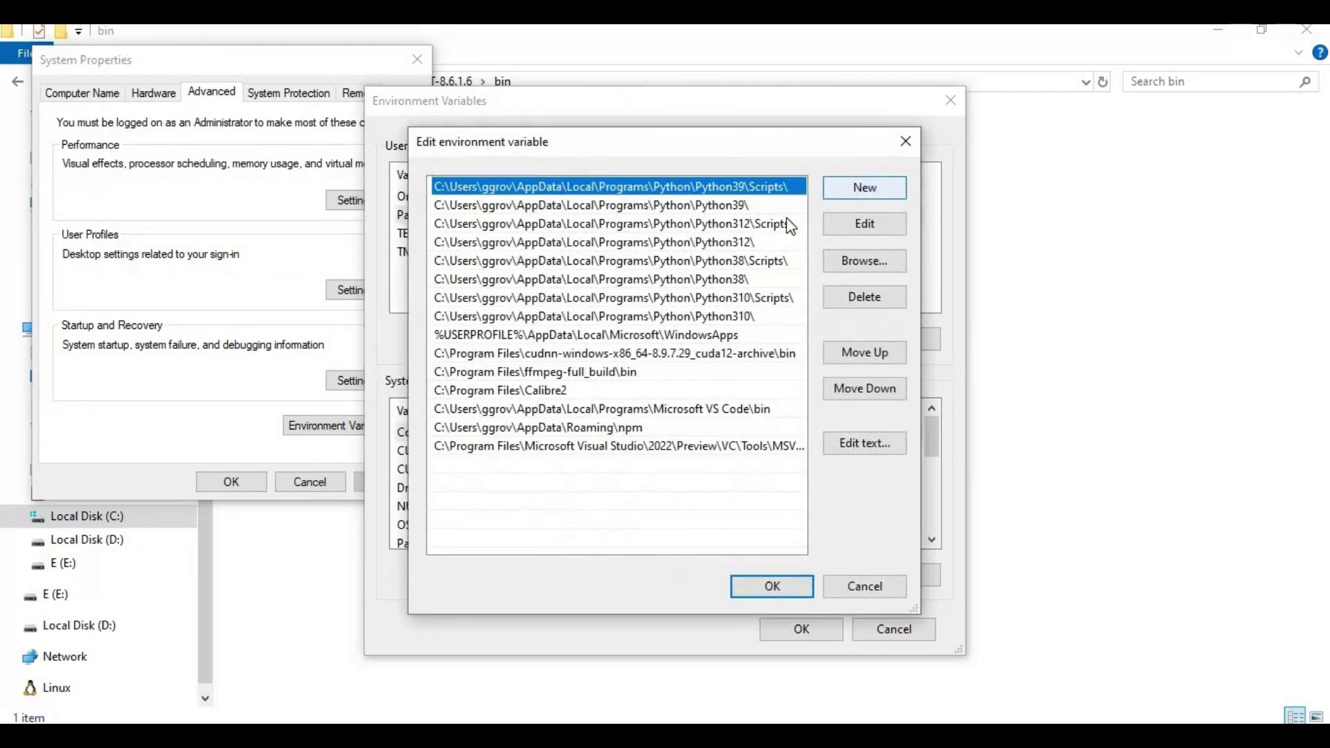
key(ctrl+v)
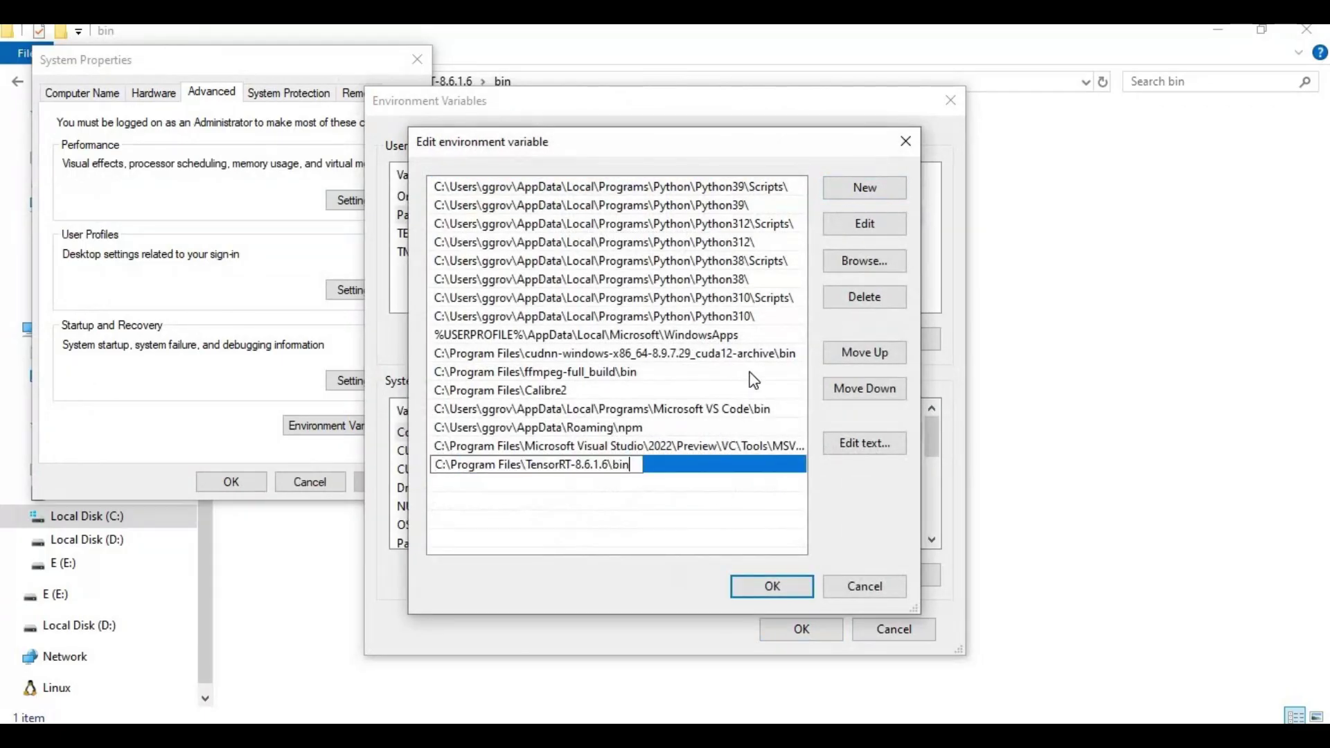
click(773, 585)
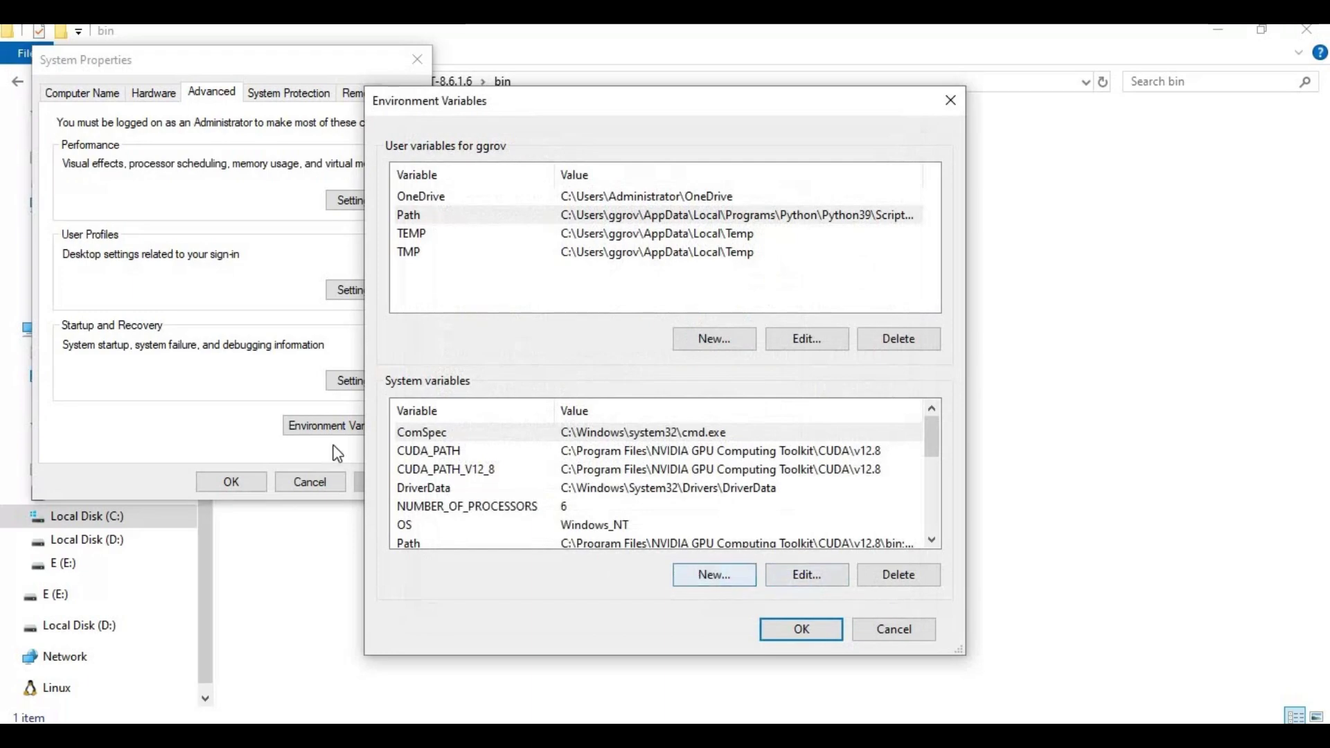
click(17, 291)
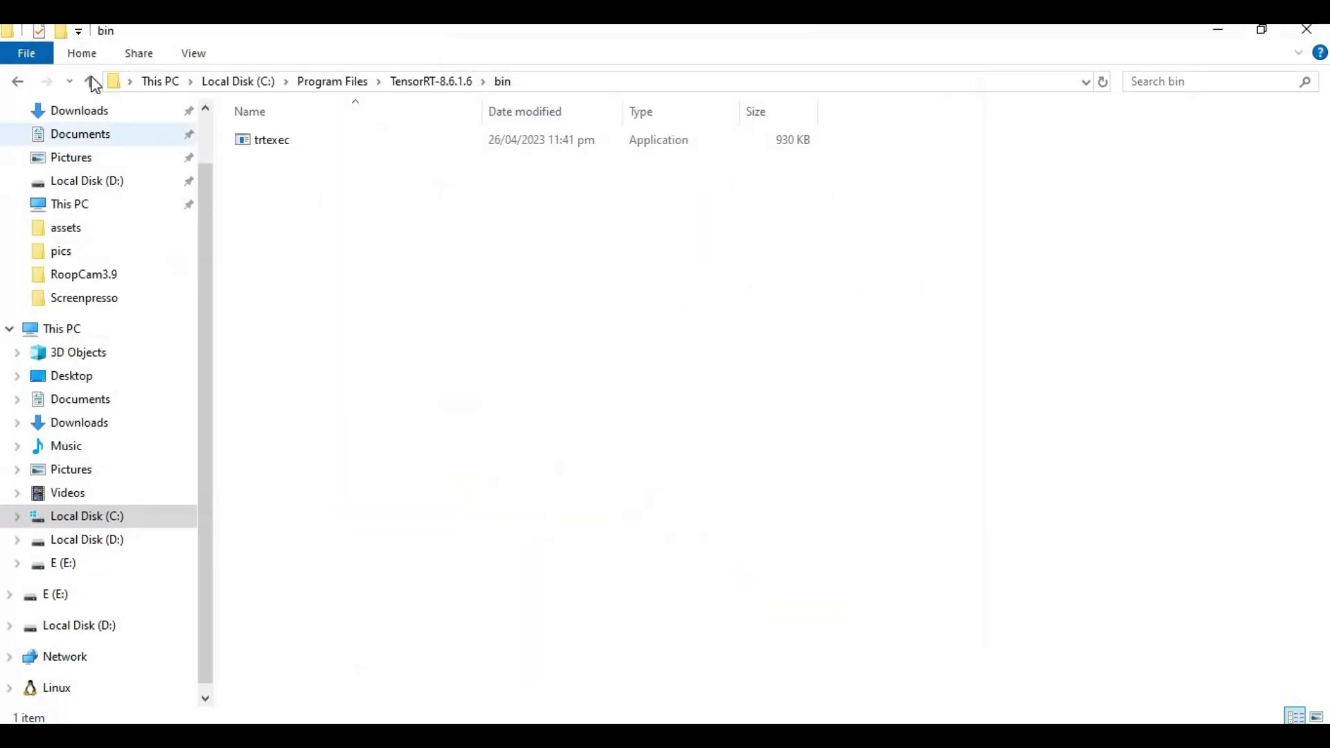
Step: Copy the path of the TensorRT-8.6.1.6\lib folder from the address bar
click(90, 81)
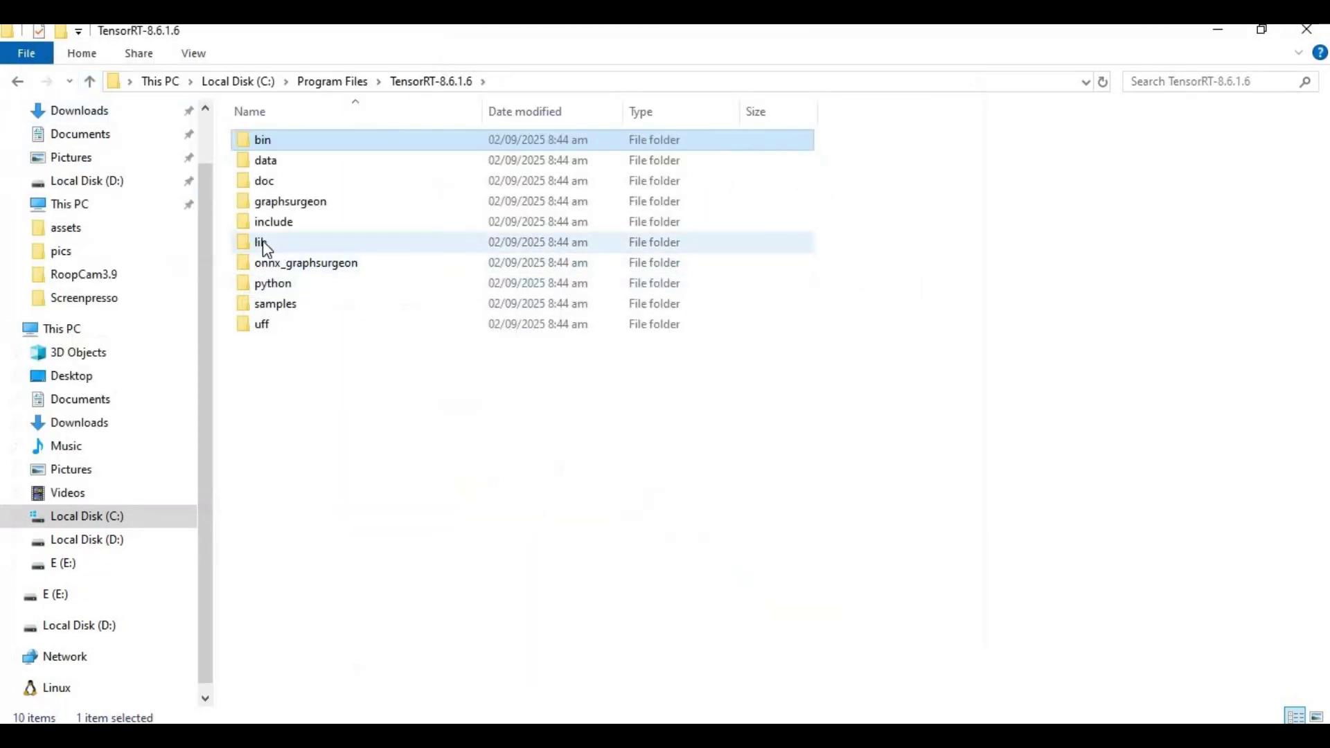
click(256, 244)
double_click(257, 242)
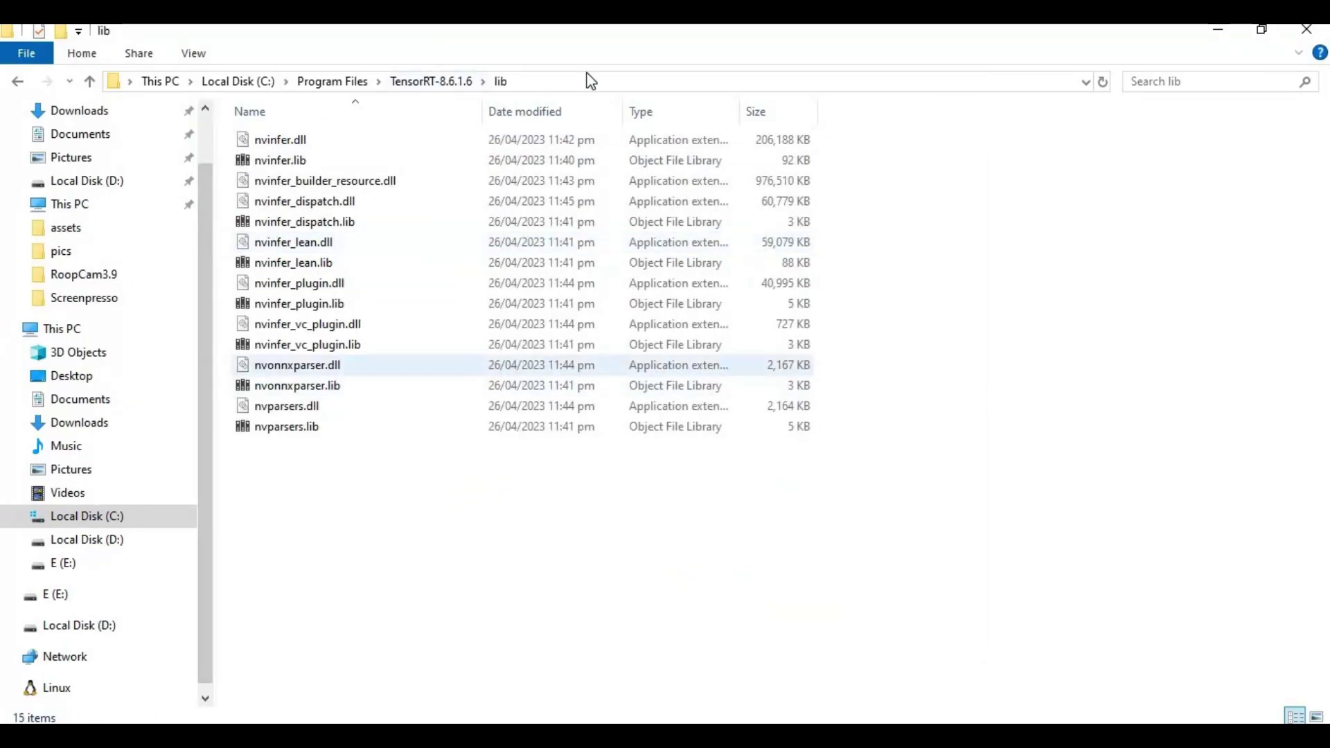
click(559, 83)
right_click(283, 82)
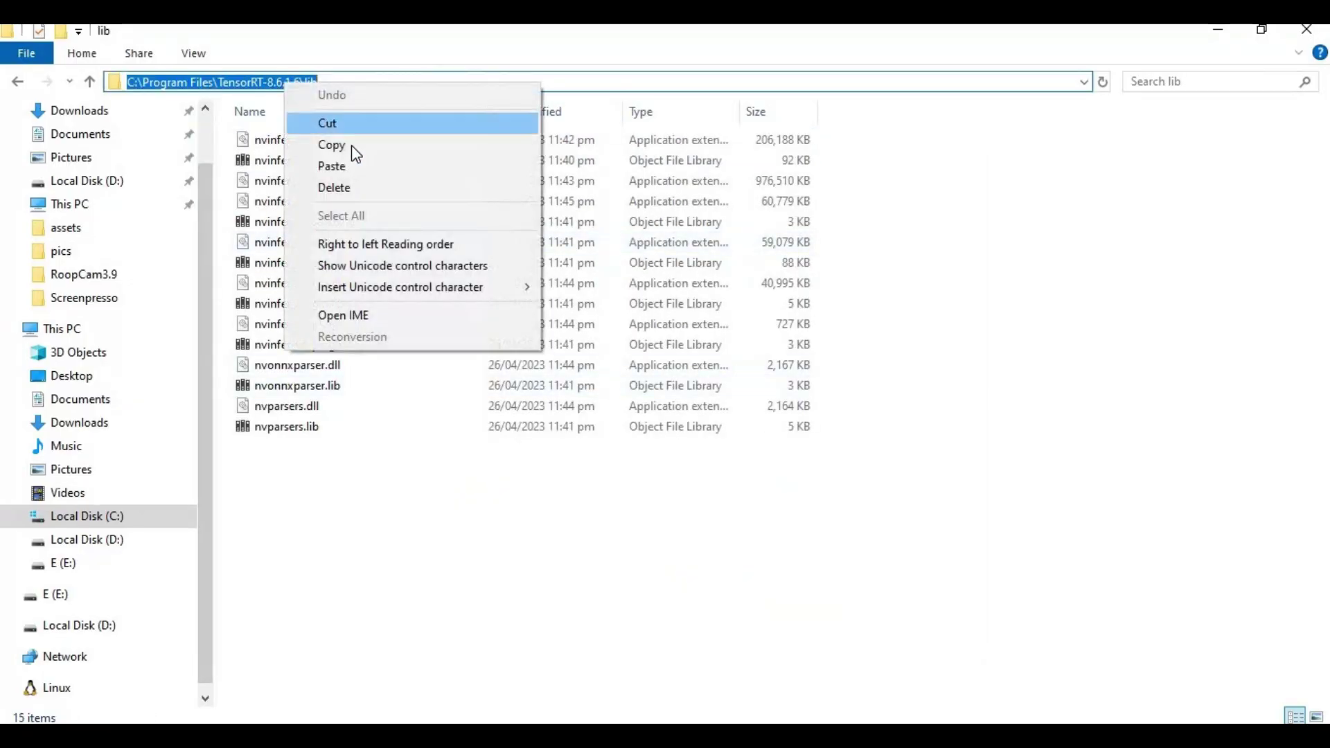
click(351, 144)
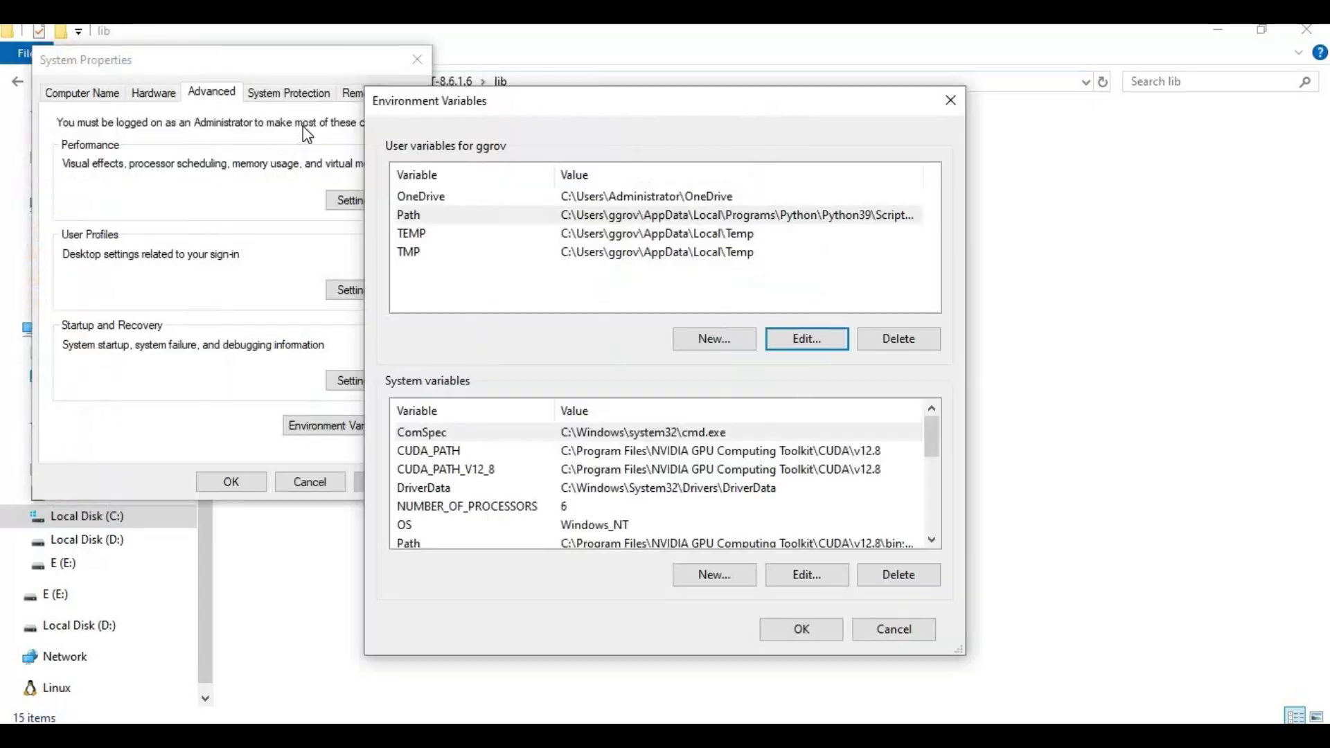
Step: Paste the lib path as a new user Path entry and close all dialogs with OK
double_click(635, 222)
click(871, 186)
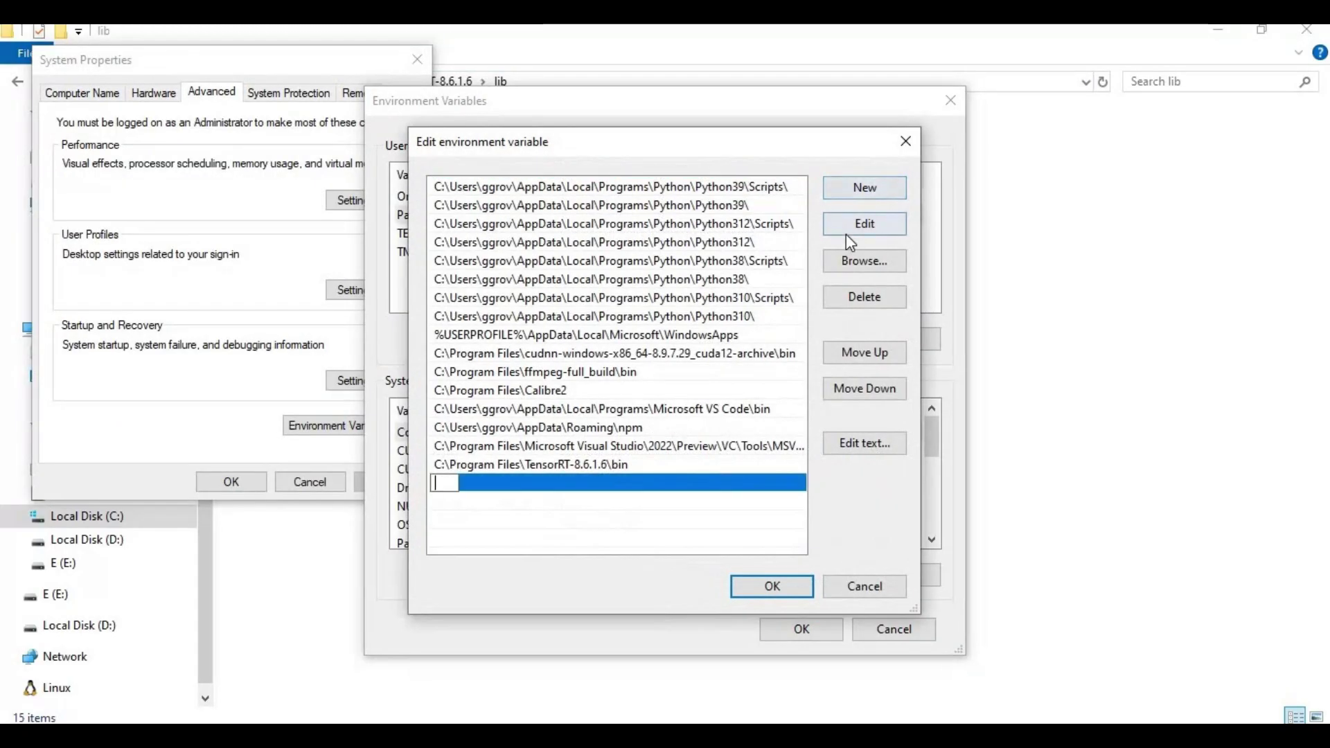
key(ctrl+v)
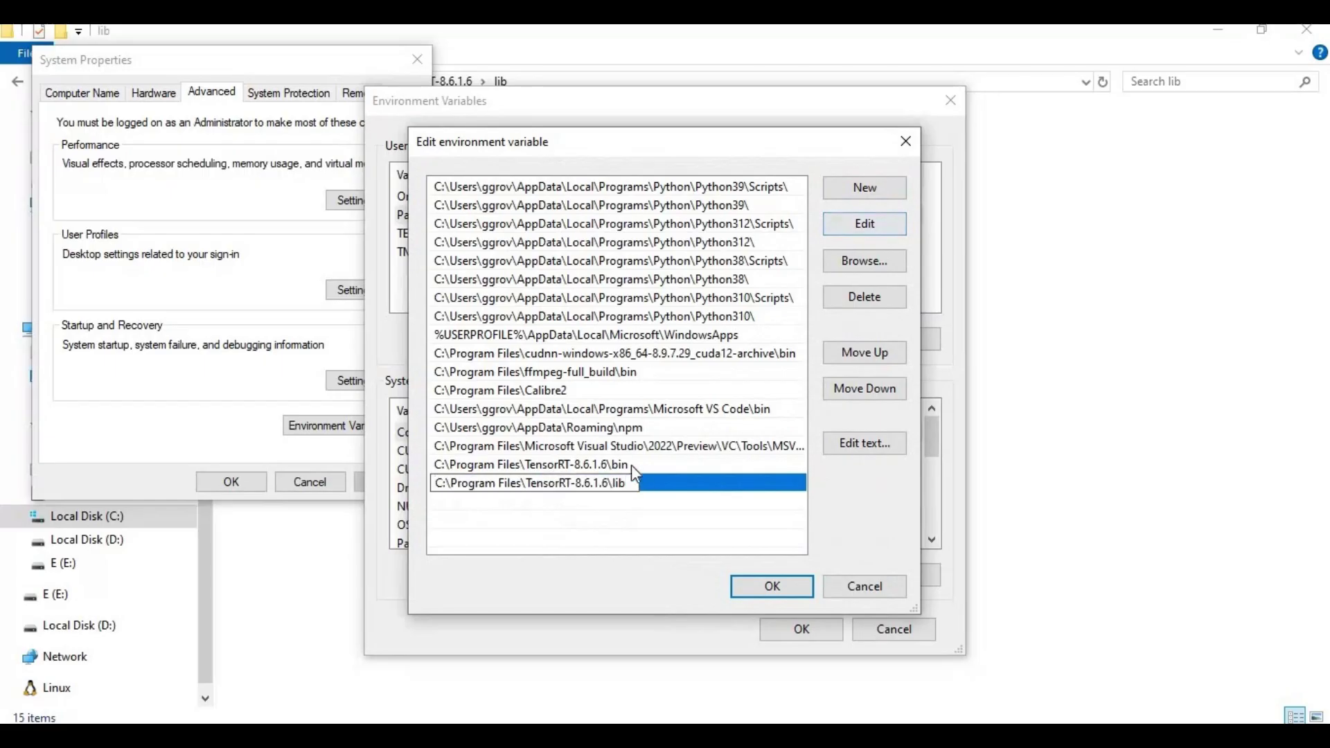
click(772, 586)
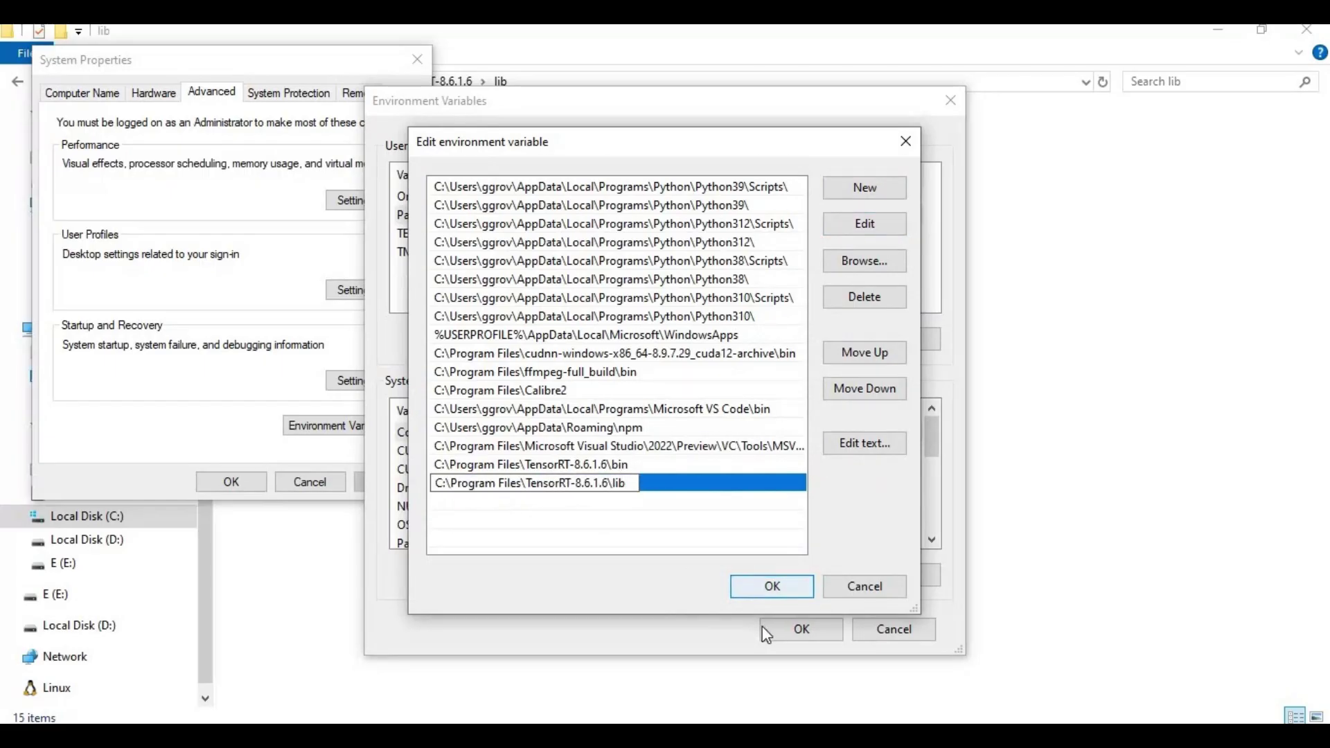
click(802, 629)
click(229, 484)
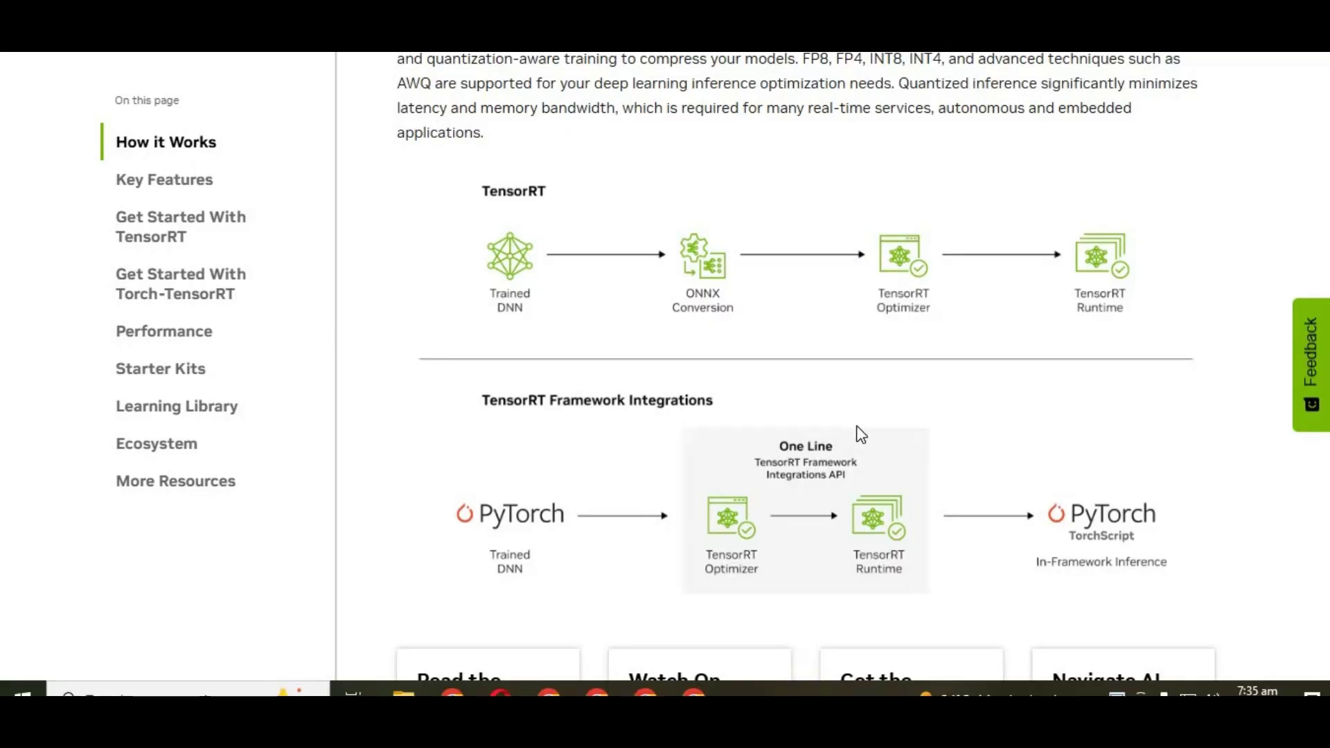
Step: Scroll the TensorRT page past Key Features to the Get Started With TensorRT heading
scroll(861, 435, down, 6)
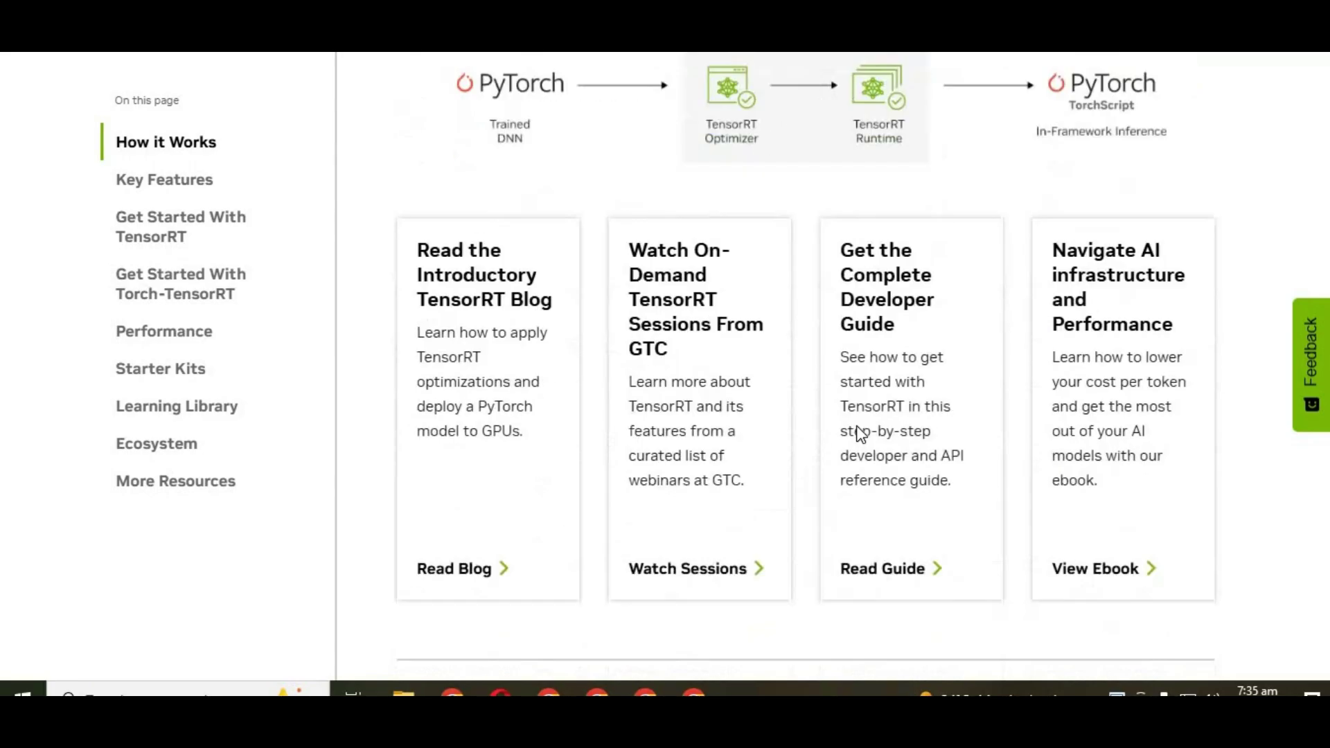
scroll(861, 434, down, 8)
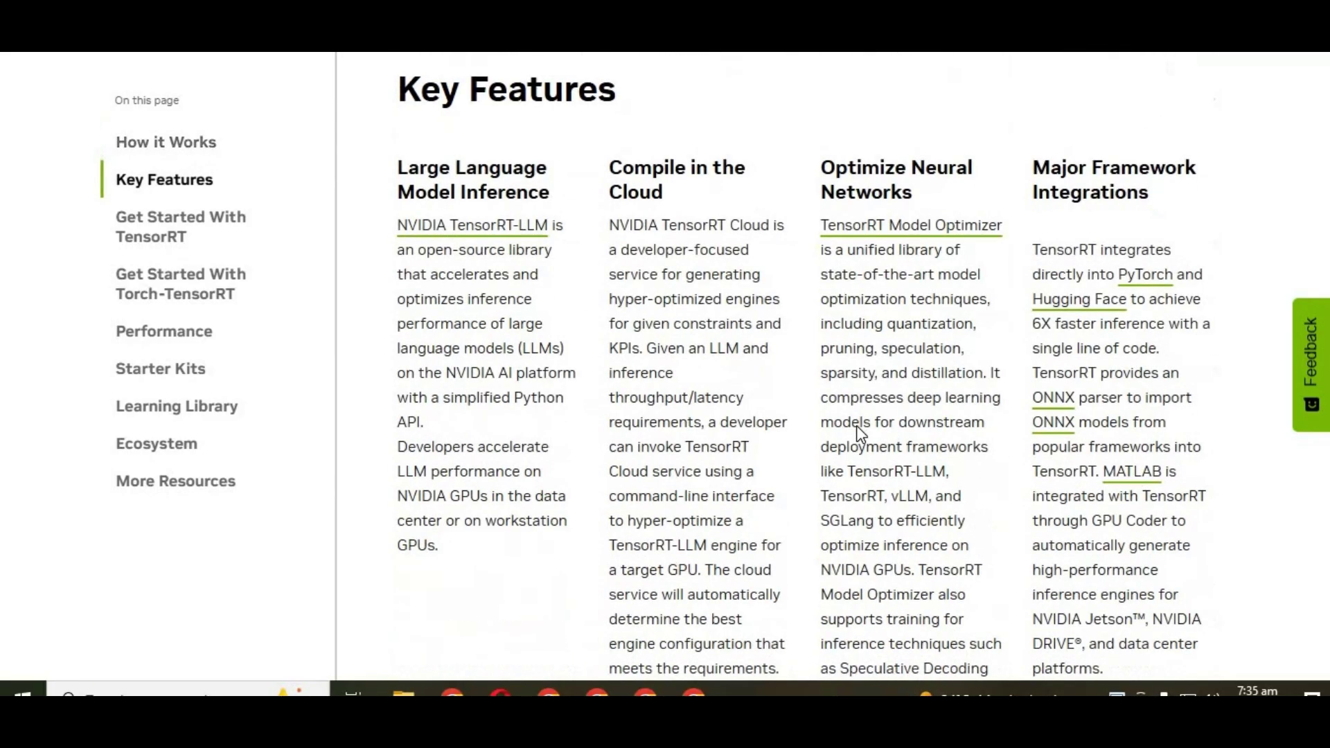
scroll(859, 431, down, 10)
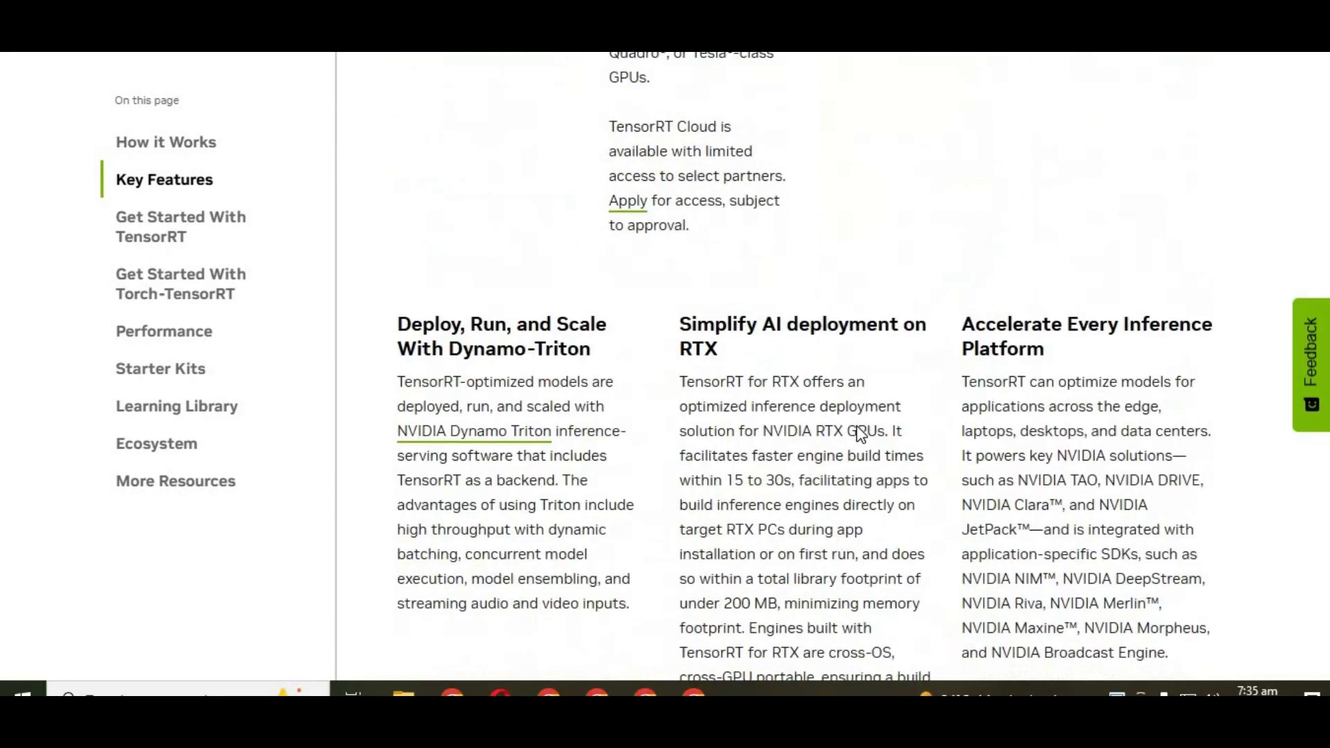
scroll(858, 429, down, 4)
scroll(858, 428, up, 10)
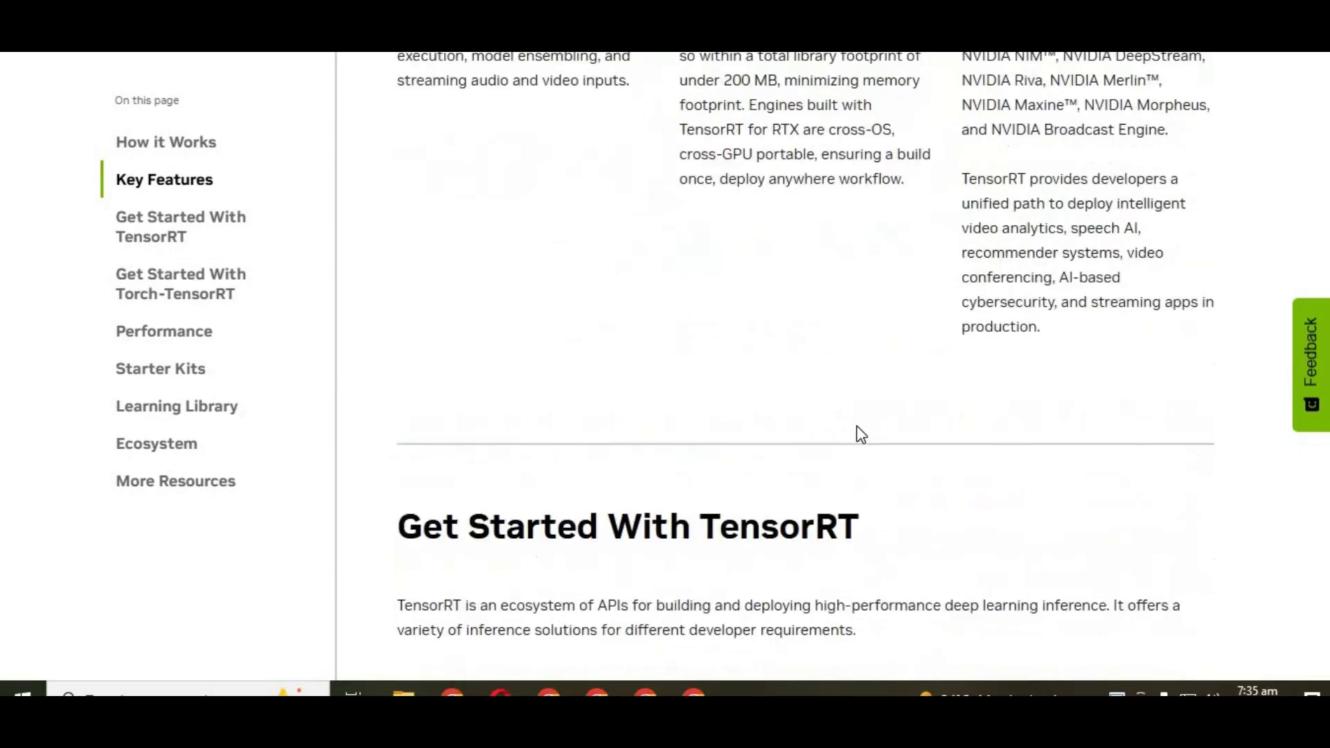